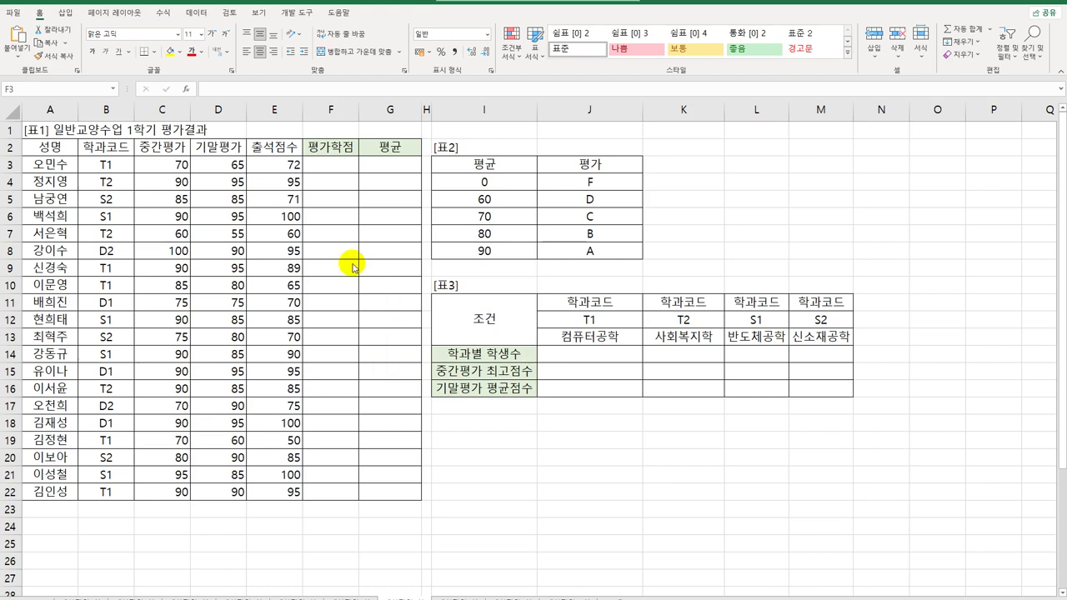
{"action": "left_click", "coordinate": [329, 171]}
{"action": "mouse_move", "coordinate": [332, 175]}
{"action": "left_mouse_down"}
{"action": "mouse_move", "coordinate": [326, 441]}
{"action": "mouse_move", "coordinate": [348, 488]}
{"action": "left_mouse_up"}
{"action": "left_click", "coordinate": [322, 493]}
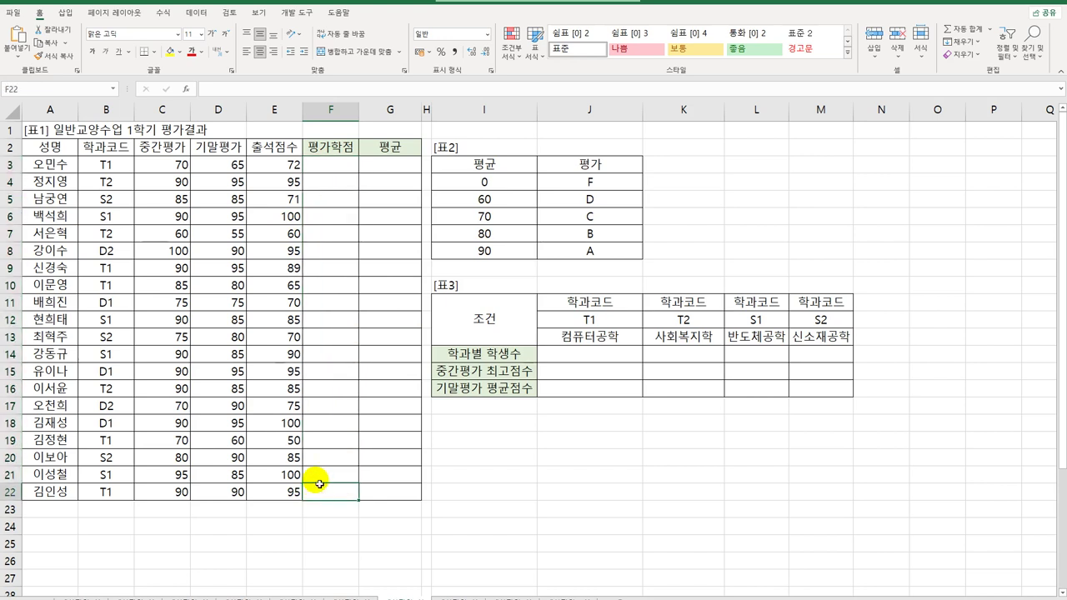
{"action": "left_click", "coordinate": [182, 167]}
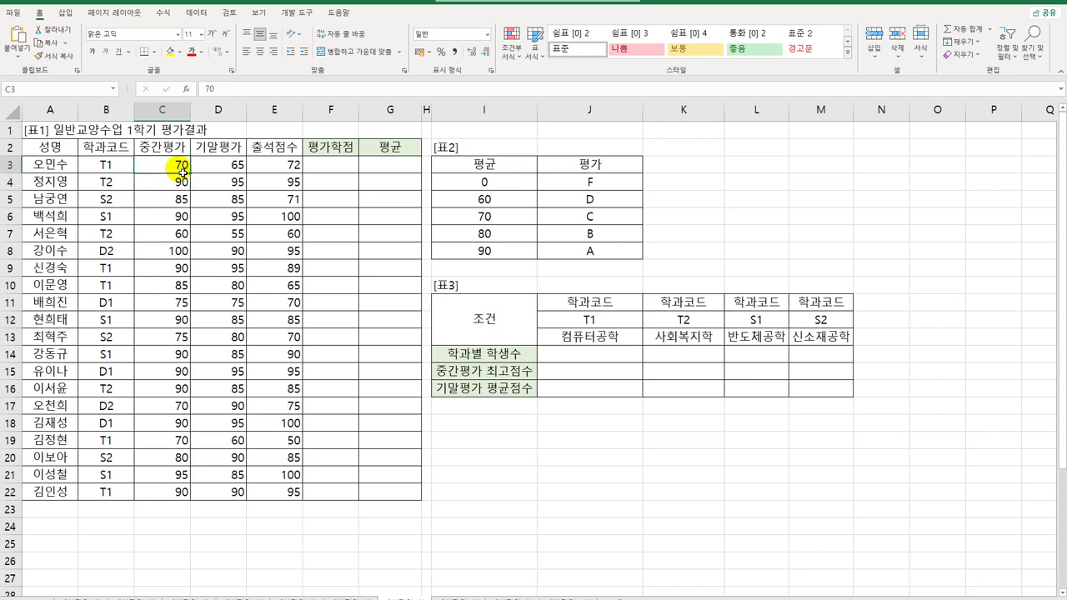
{"action": "left_click", "coordinate": [228, 171]}
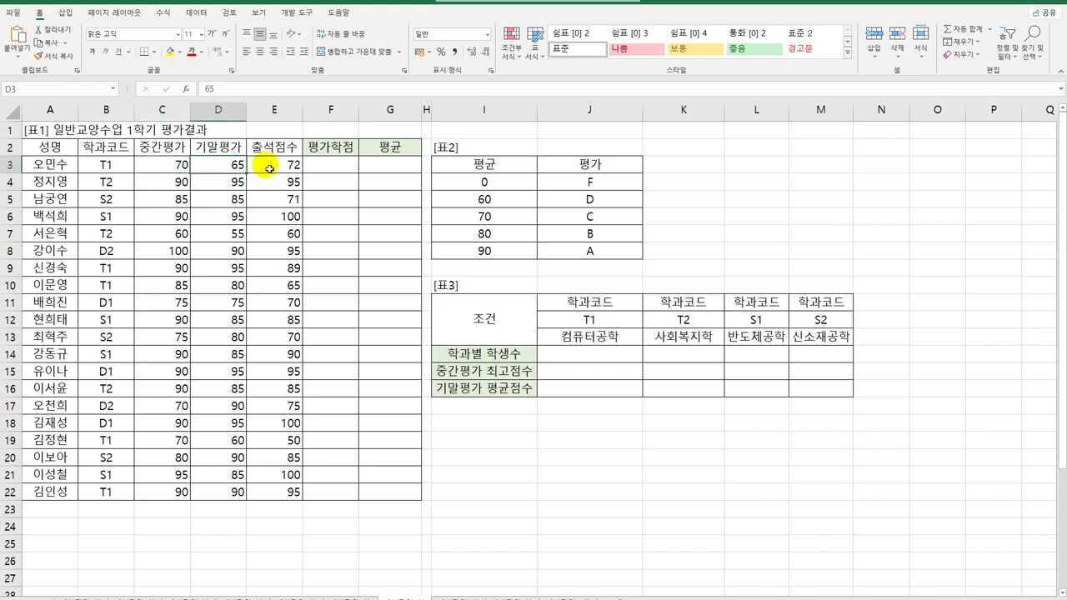
{"action": "left_click", "coordinate": [269, 169]}
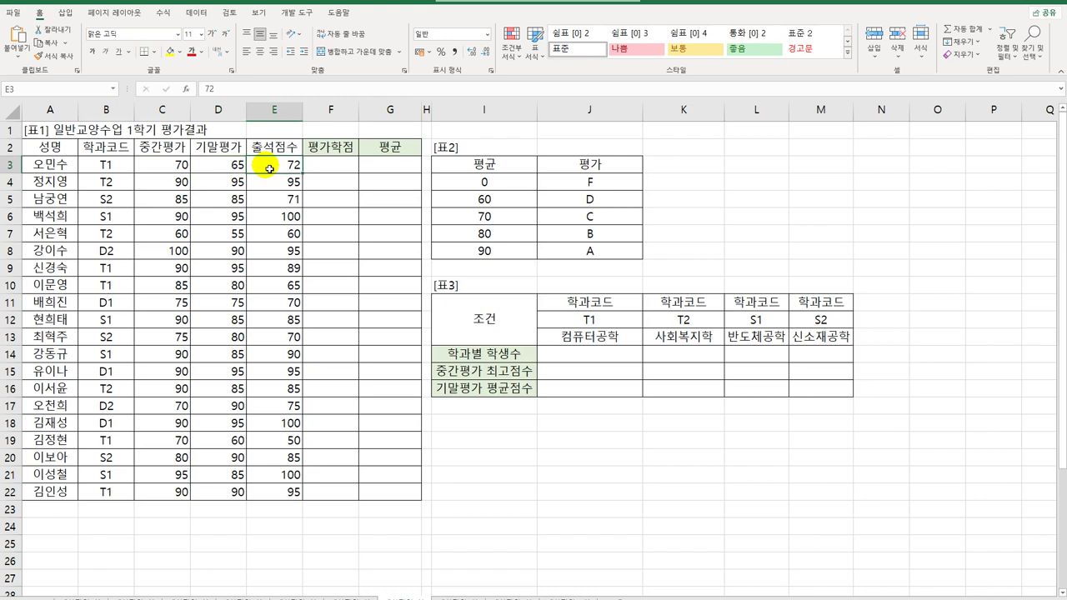
Enter =SUMPRODUCT(C3:E3,{0.3,0.4,0.3}) in F3 and fill it down through F22.
{"action": "left_click", "coordinate": [322, 171]}
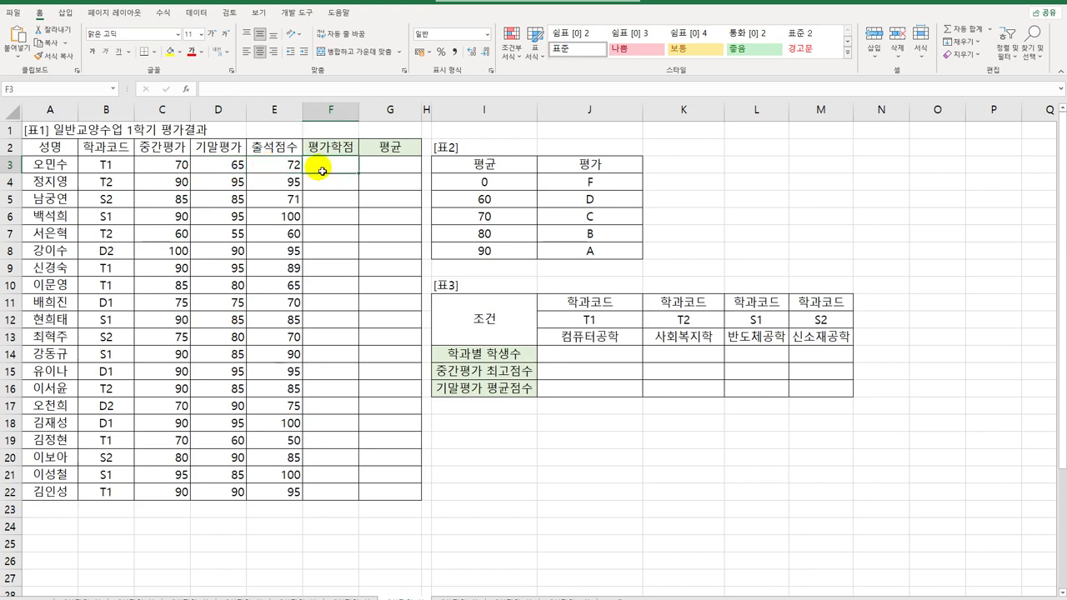
{"action": "type", "text": "="}
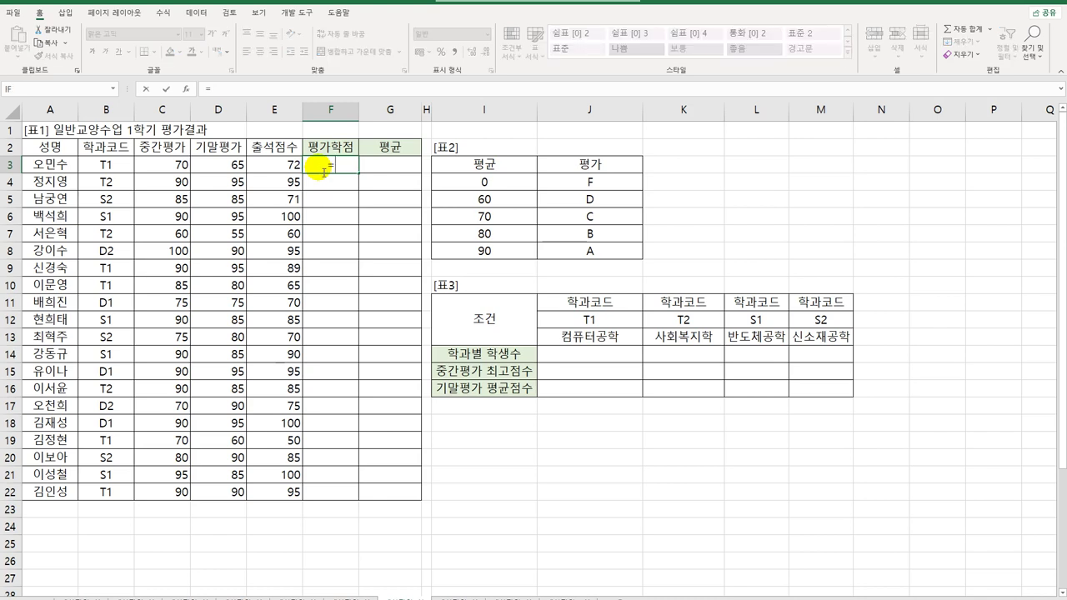
{"action": "type", "text": "s"}
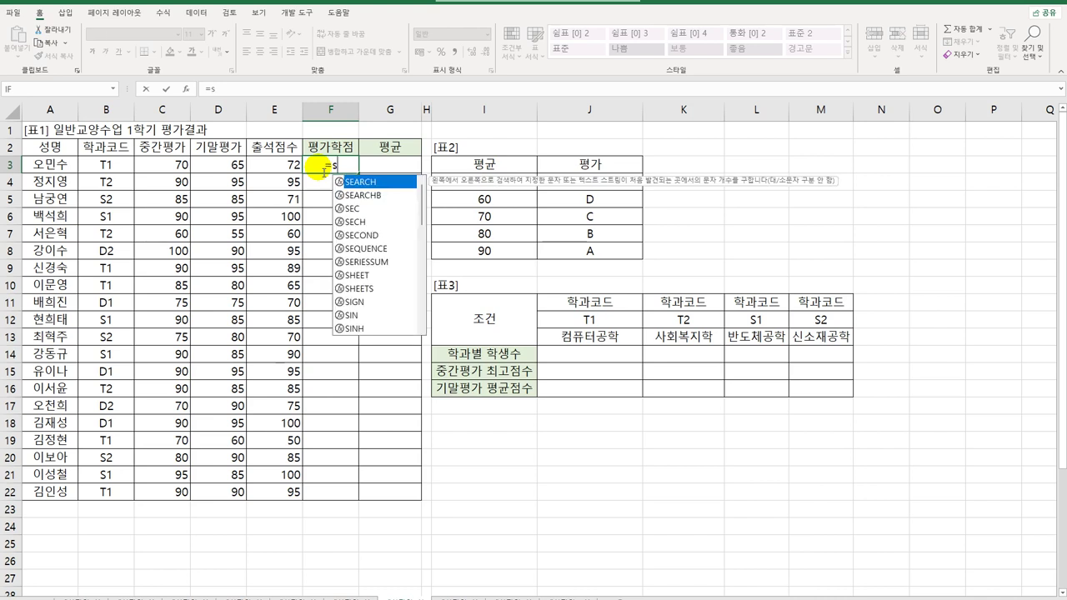
{"action": "type", "text": "ump"}
{"action": "key", "text": "Tab"}
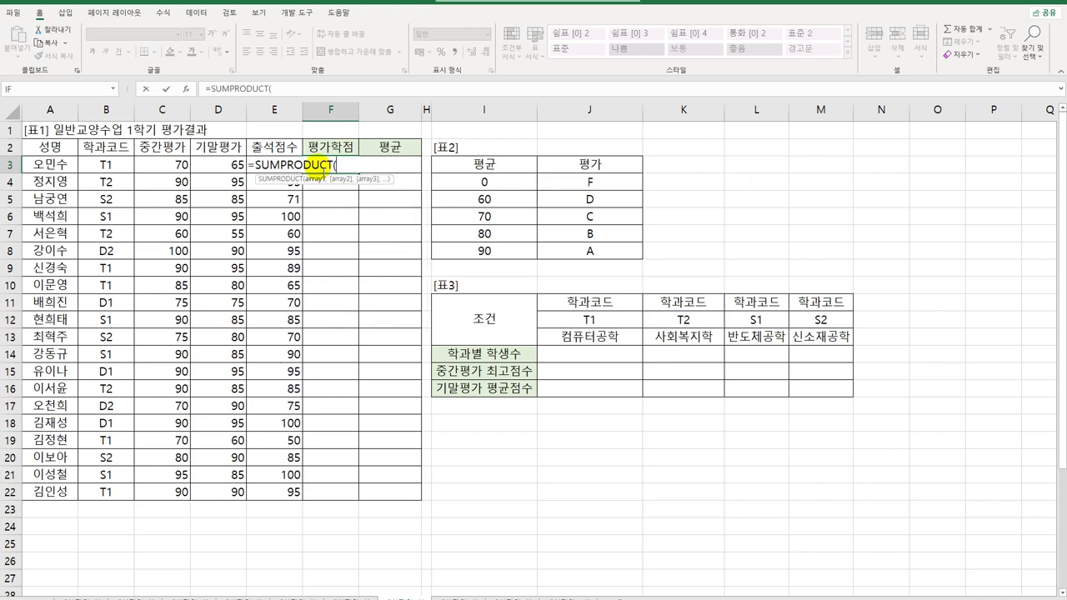
{"action": "left_click_drag", "start_coordinate": [174, 164], "coordinate": [261, 167]}
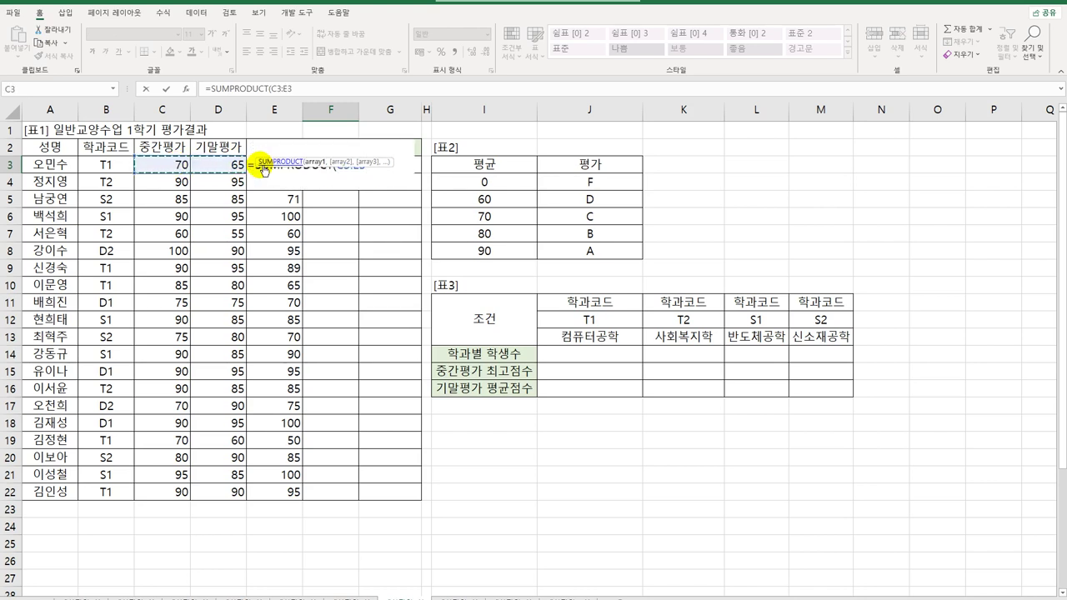
{"action": "type", "text": ","}
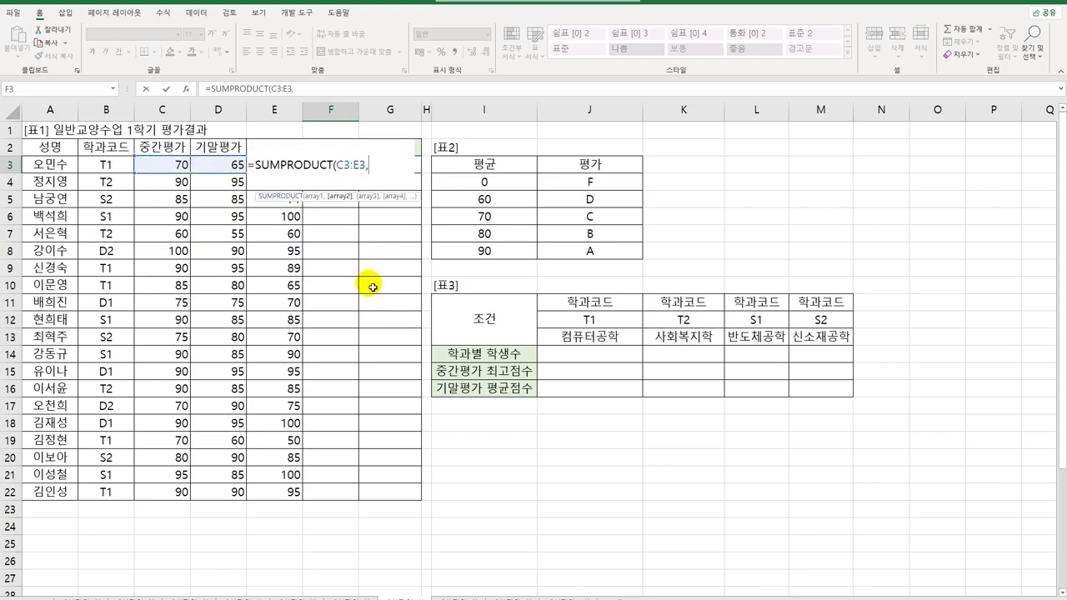
{"action": "type", "text": "("}
{"action": "type", "text": "0.3,0.4,0.3"}
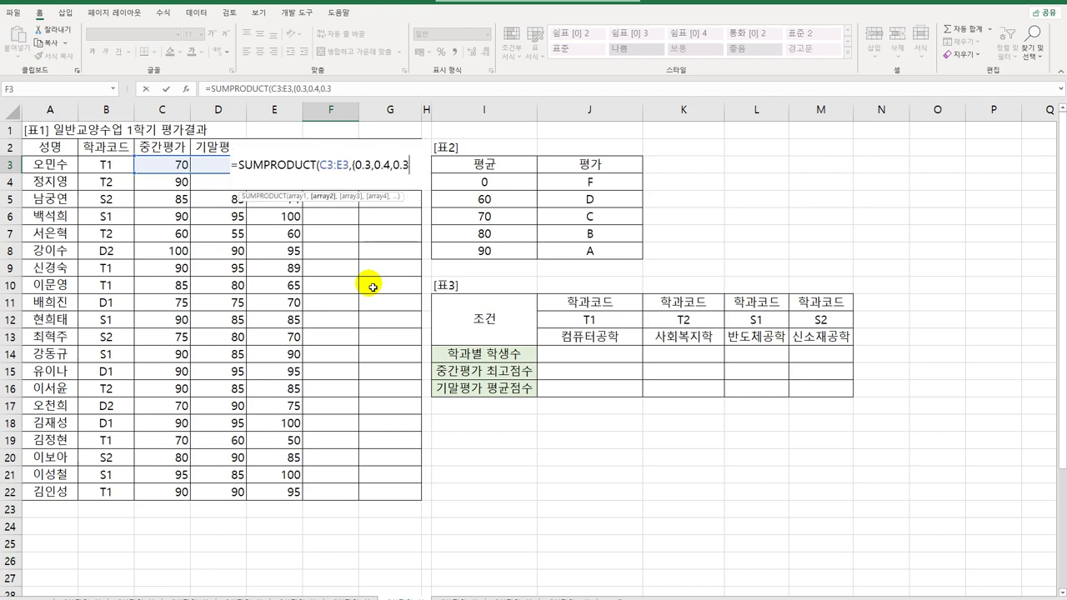
{"action": "type", "text": "})"}
{"action": "key", "text": "Return"}
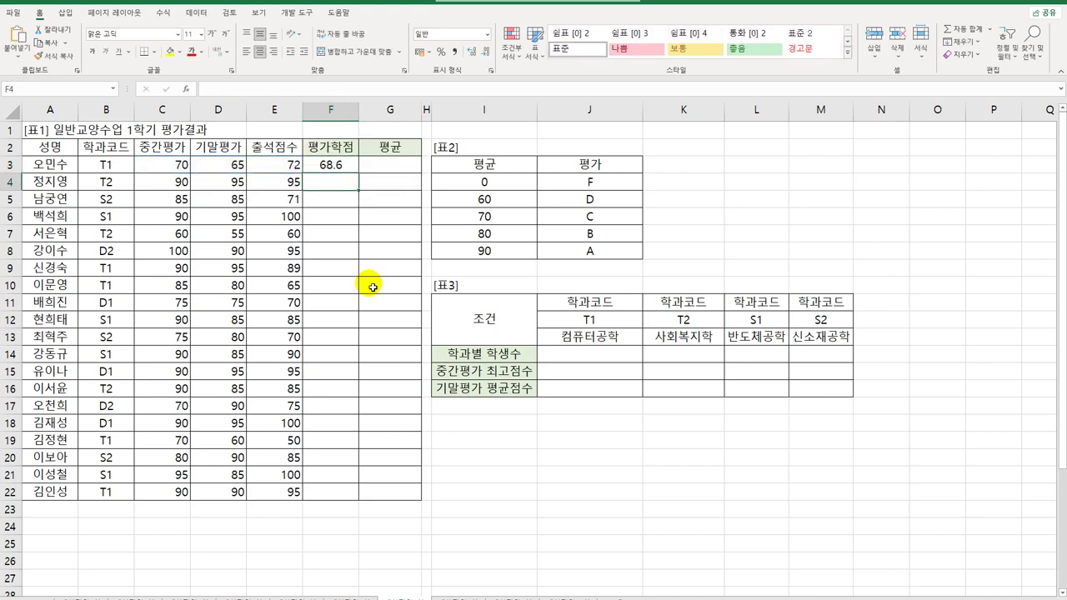
{"action": "key", "text": "Up"}
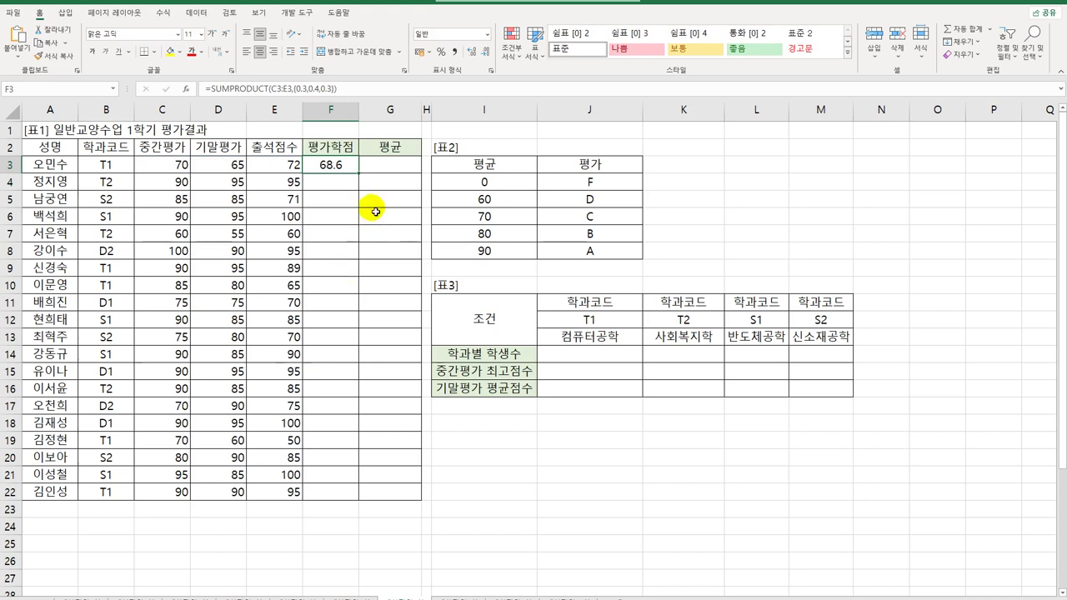
{"action": "left_click_drag", "start_coordinate": [360, 231], "coordinate": [345, 492]}
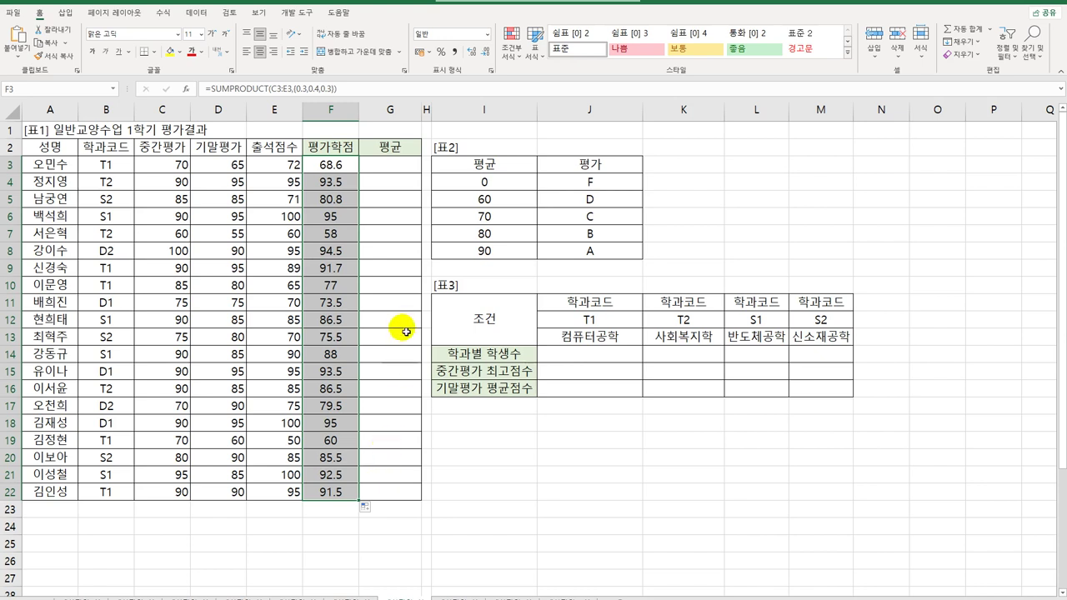
Wrap the SUMPRODUCT formula in F3 in an IFS function, with the first condition >=90 returning "A".
{"action": "left_click", "coordinate": [330, 171]}
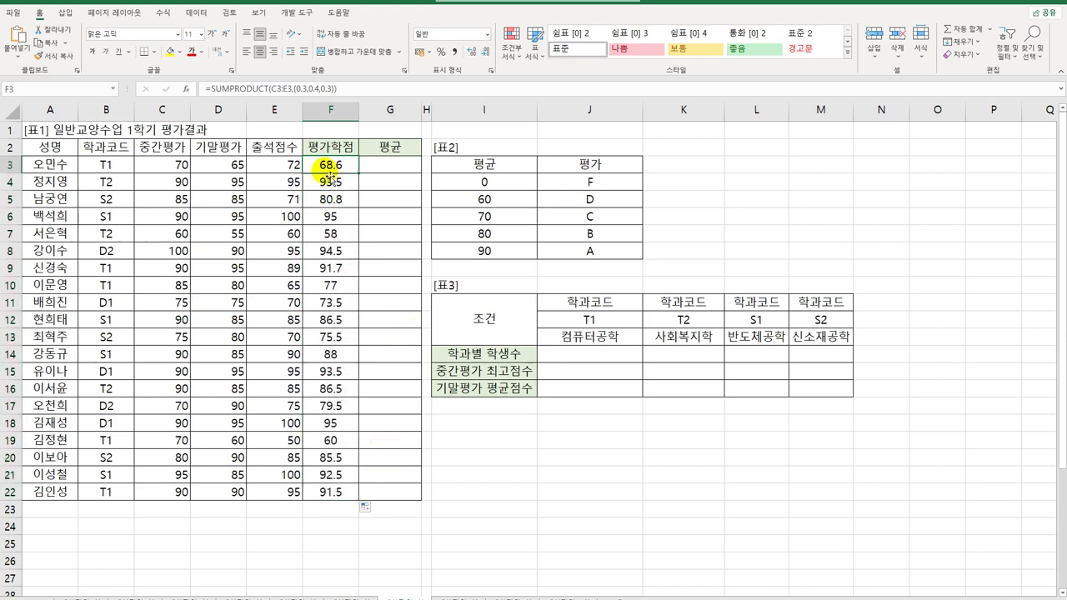
{"action": "double_click", "coordinate": [330, 170]}
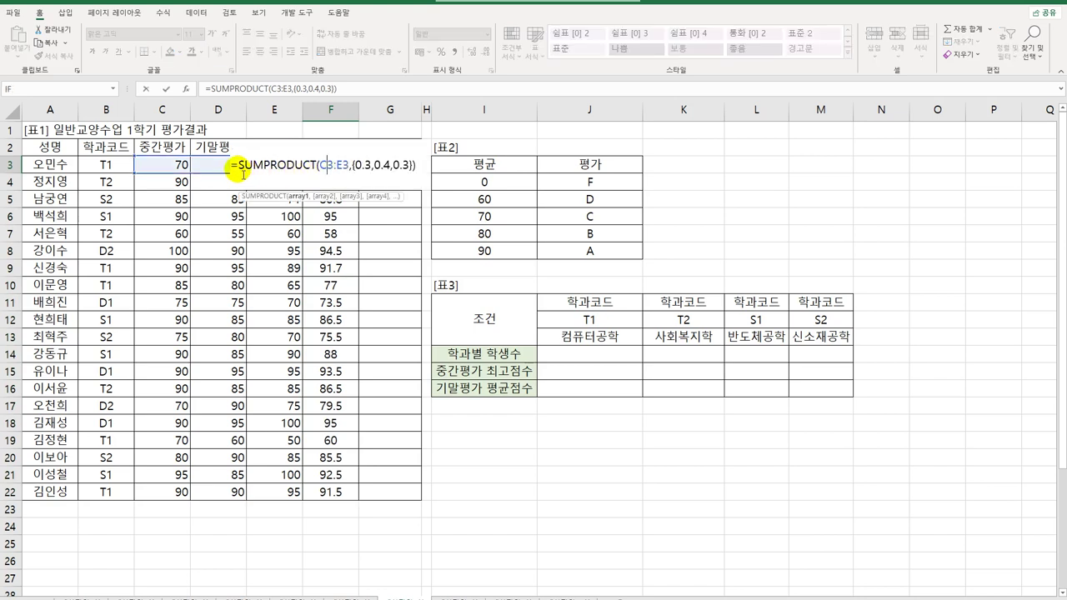
{"action": "left_click", "coordinate": [236, 164]}
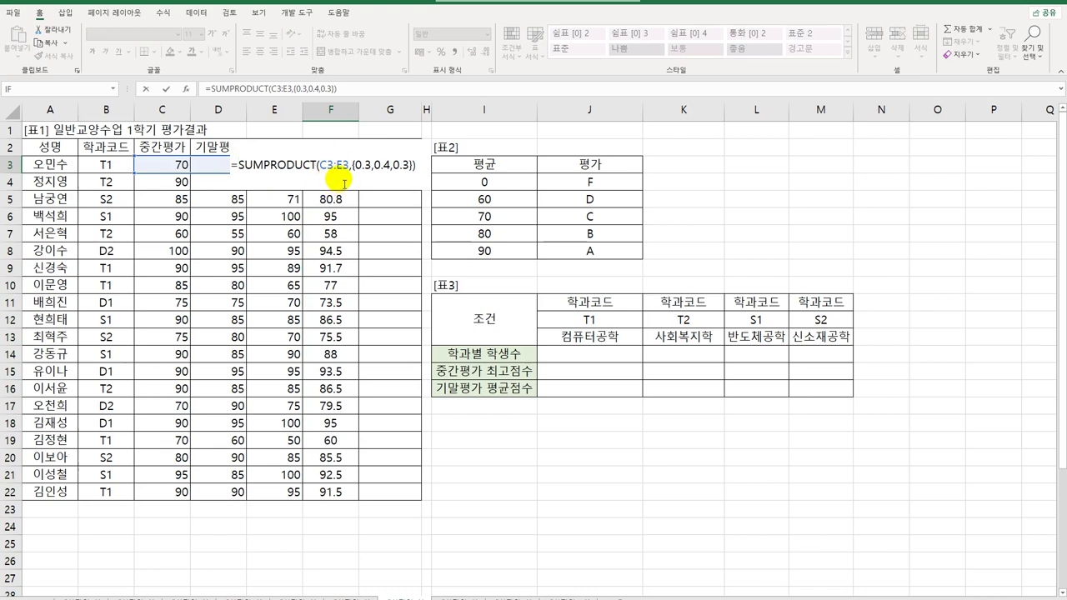
{"action": "type", "text": "Ifs"}
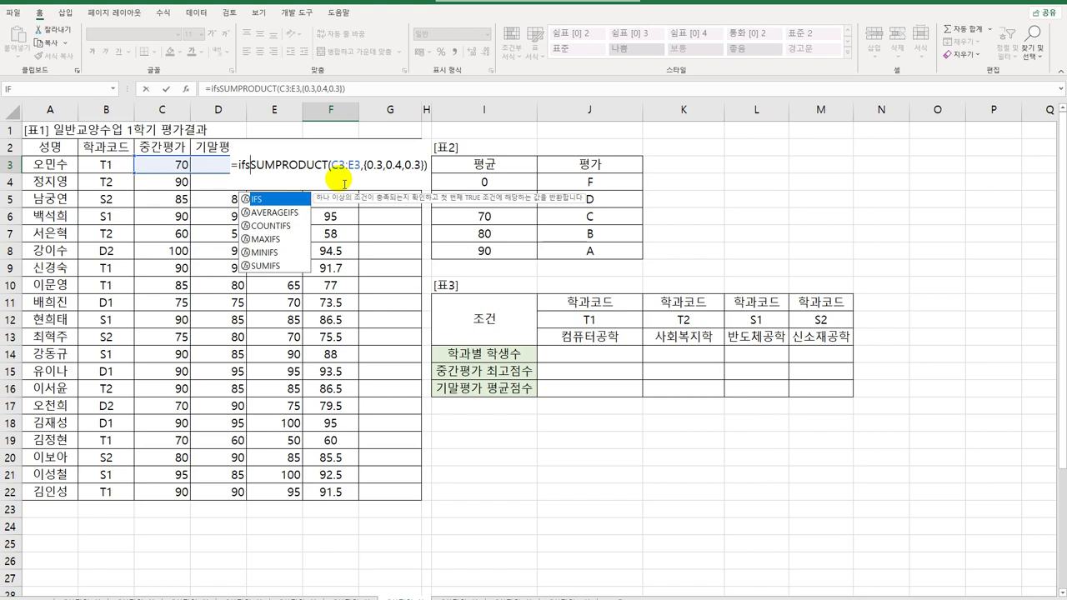
{"action": "key", "text": "Tab"}
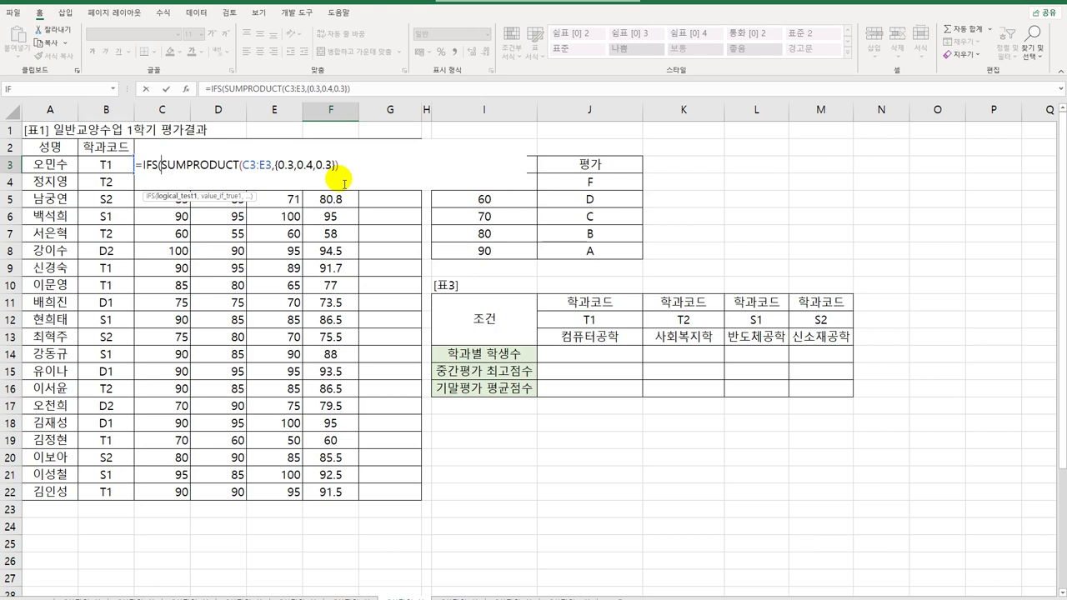
{"action": "left_click", "coordinate": [337, 165]}
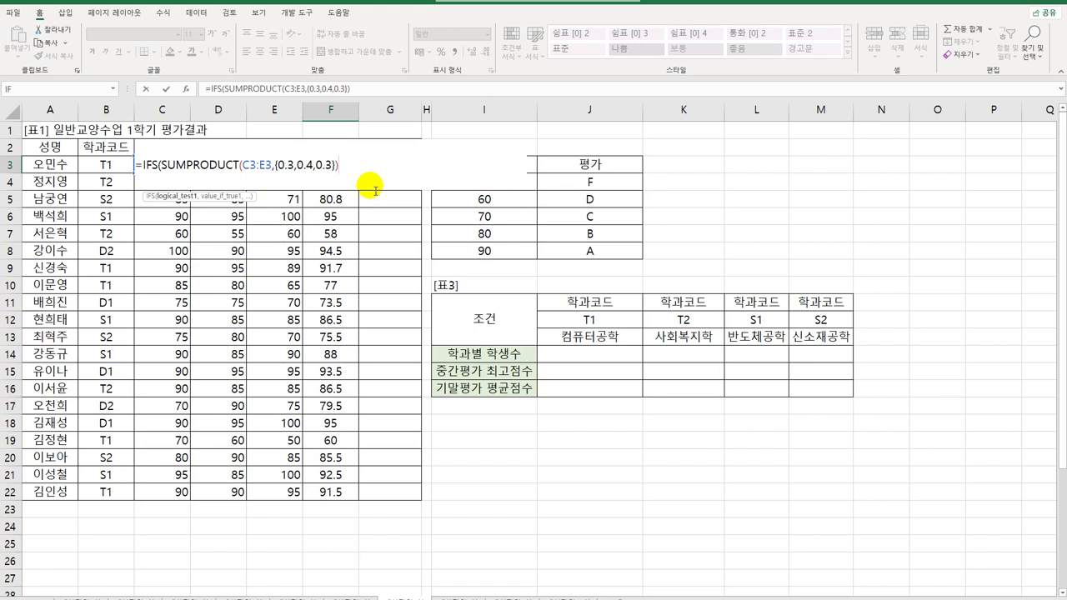
{"action": "type", "text": ">=90,"}
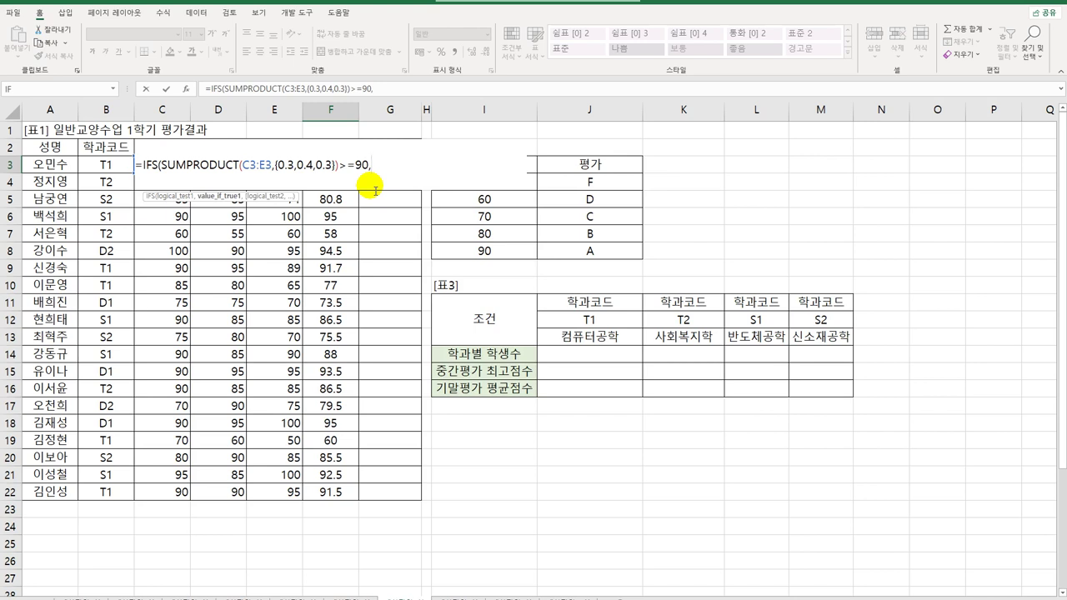
{"action": "type", "text": "\"A\","}
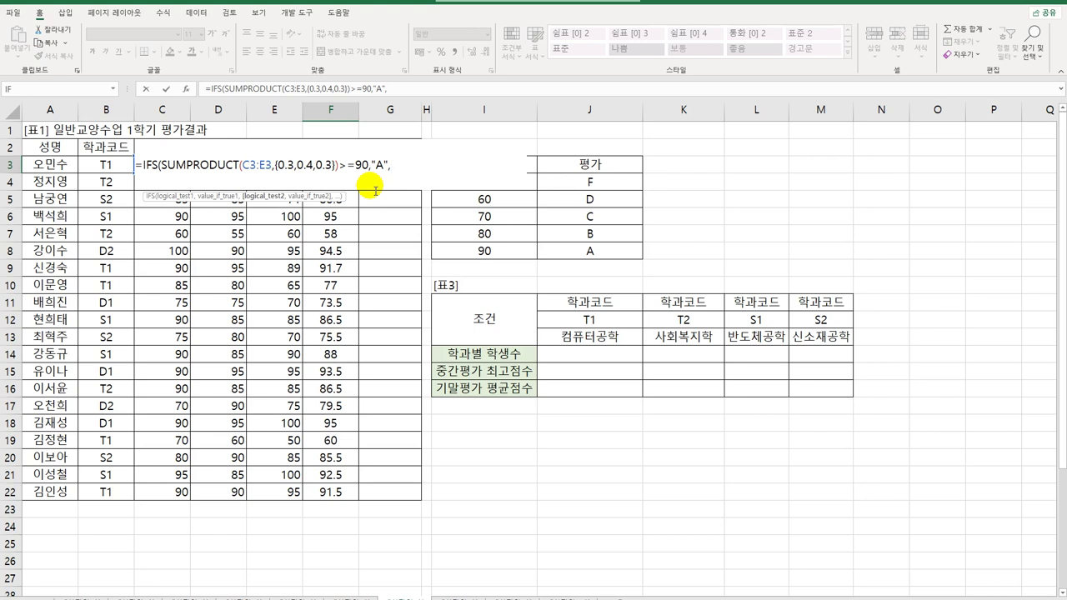
Duplicate the SUMPRODUCT condition within the F3 formula and change the copy to >=80 returning "B".
{"action": "left_click_drag", "start_coordinate": [161, 165], "coordinate": [417, 178]}
{"action": "key", "text": "ctrl+c"}
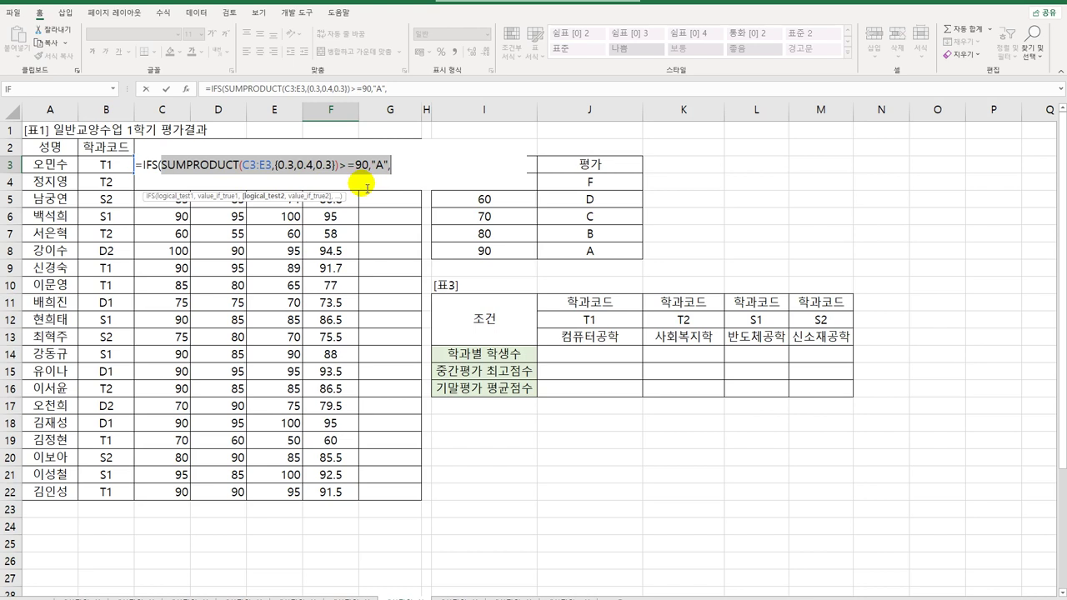
{"action": "left_click", "coordinate": [407, 171]}
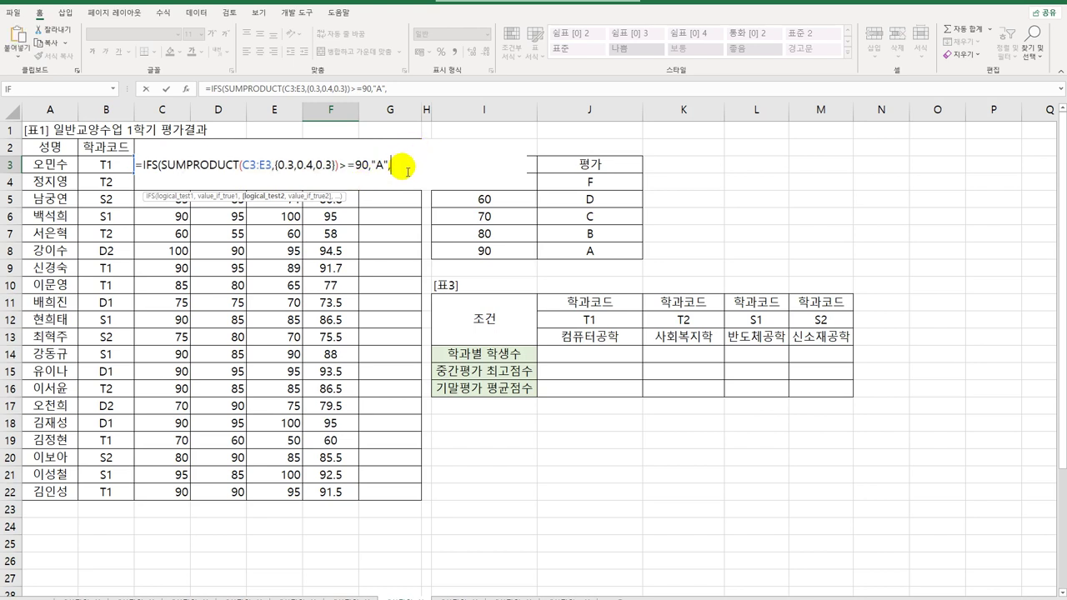
{"action": "key", "text": "ctrl+v"}
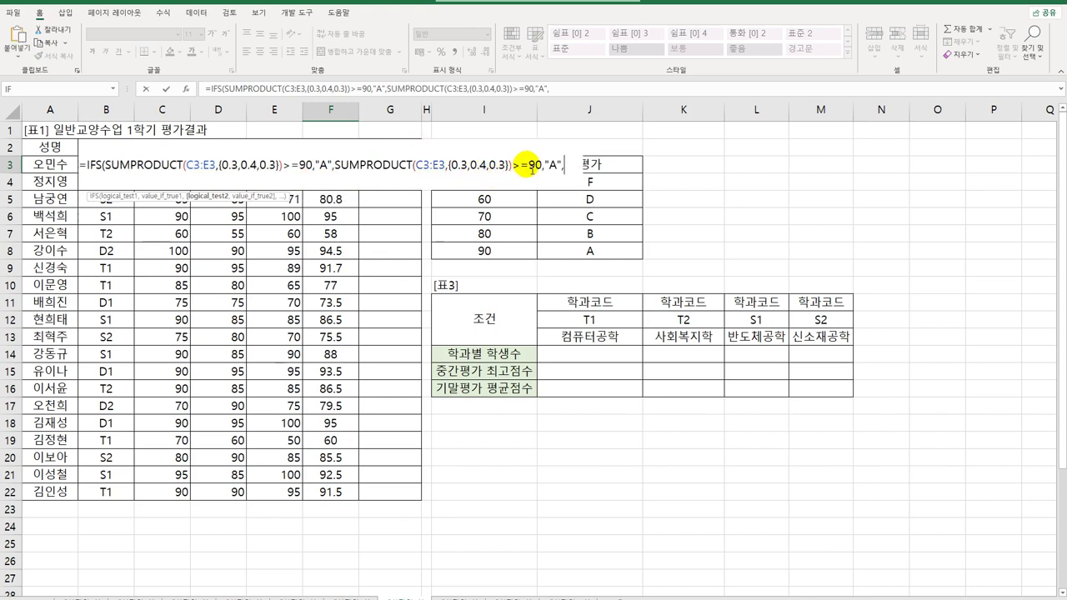
{"action": "left_click", "coordinate": [531, 165]}
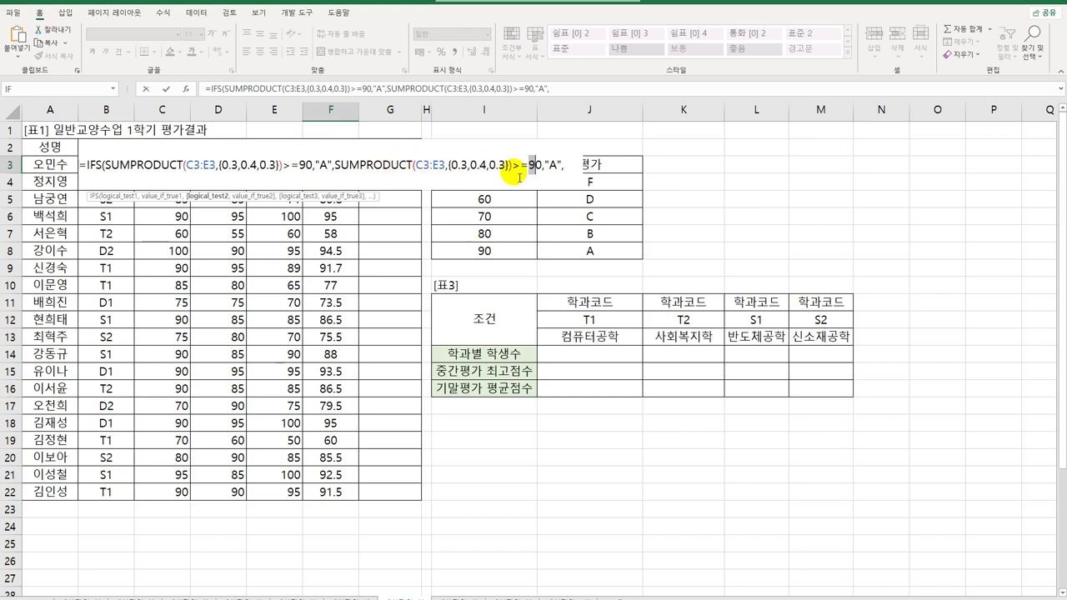
{"action": "type", "text": "8"}
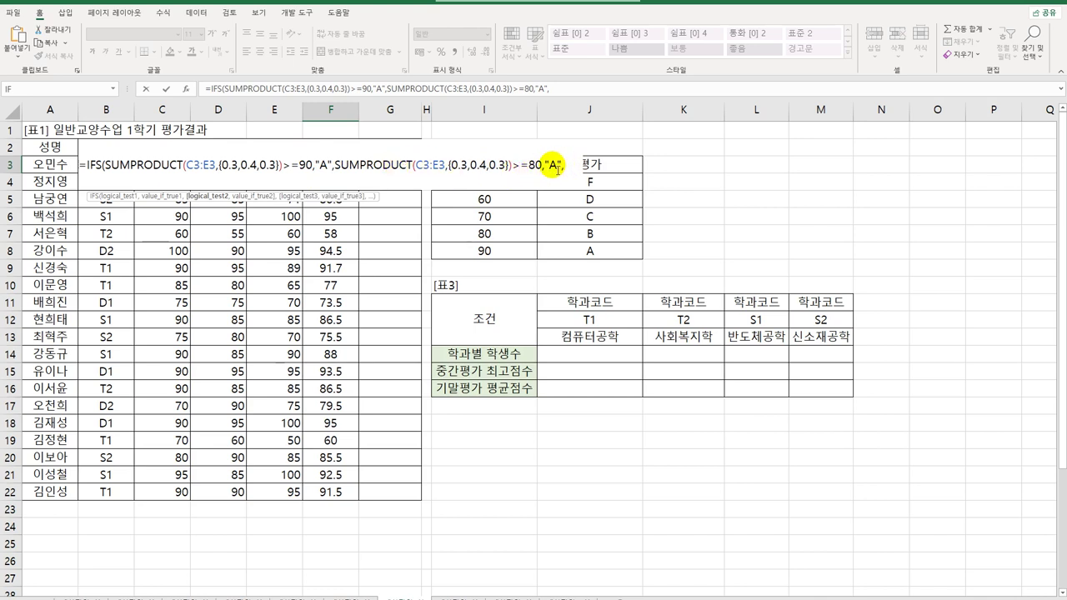
{"action": "double_click", "coordinate": [555, 166]}
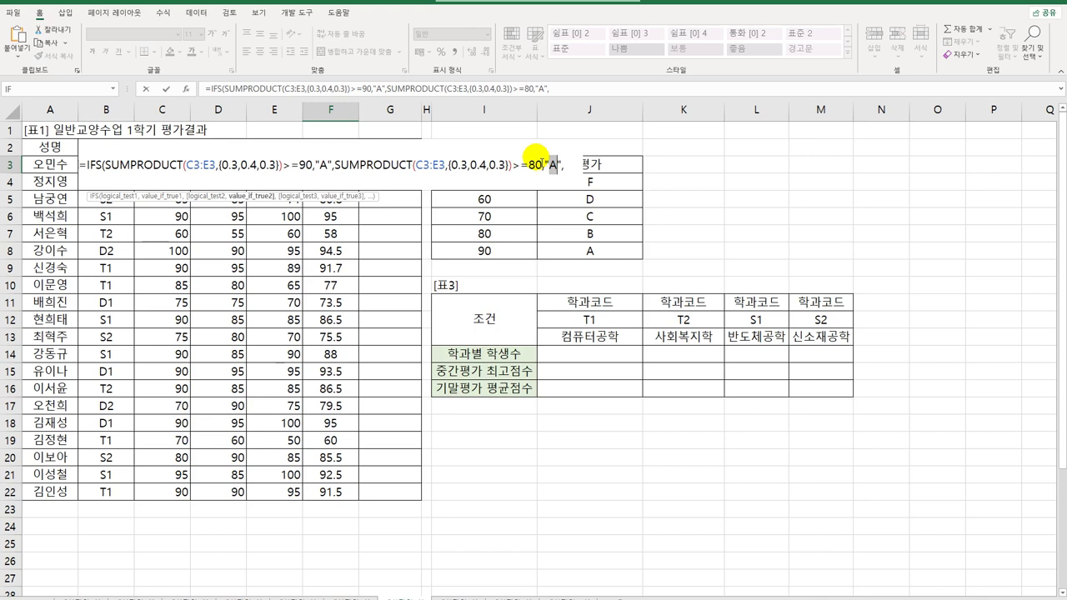
{"action": "key", "text": "Delete"}
{"action": "type", "text": "B"}
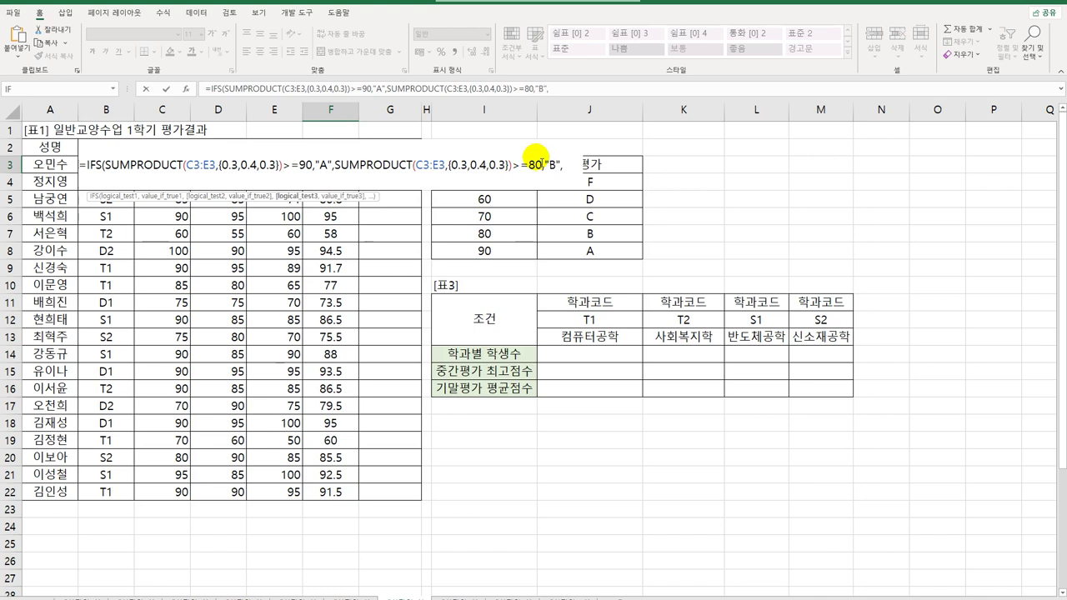
Add a third copy of the SUMPRODUCT condition to the F3 formula and change it to >=70 returning "C".
{"action": "key", "text": "ctrl+v"}
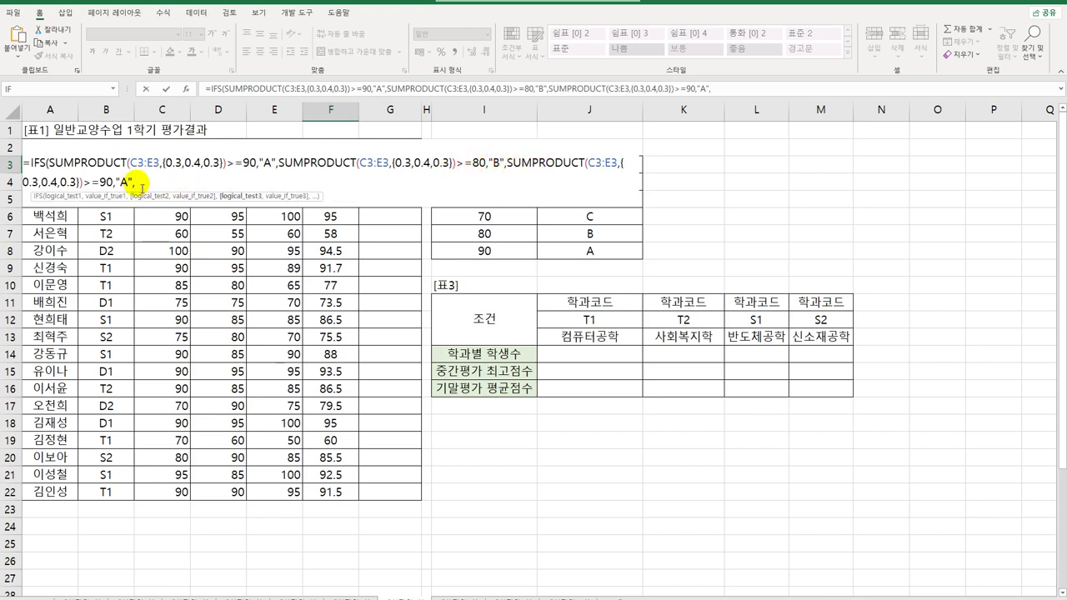
{"action": "double_click", "coordinate": [107, 182]}
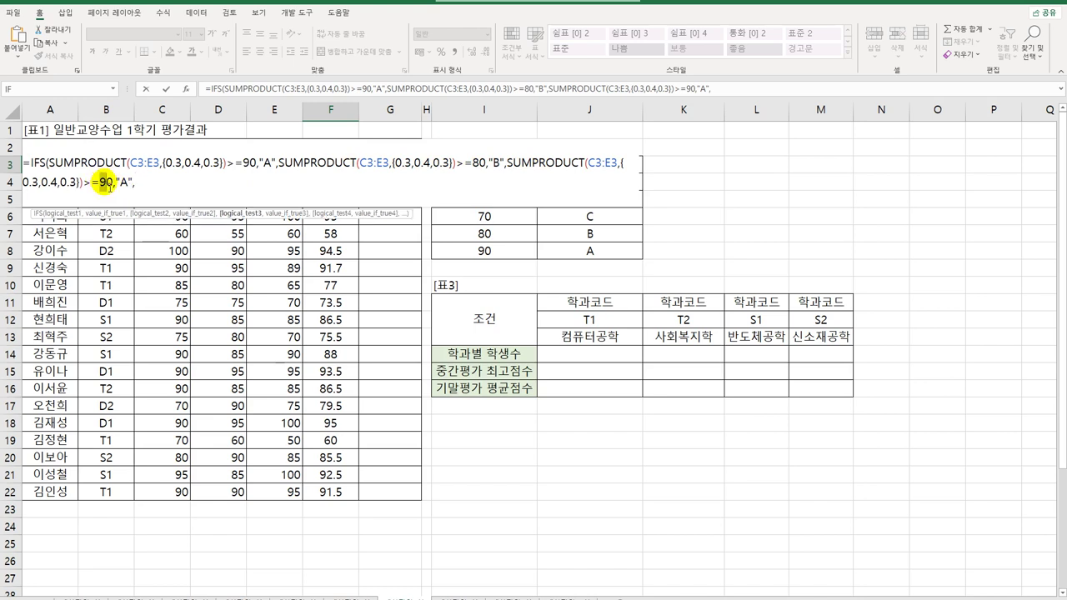
{"action": "type", "text": "70"}
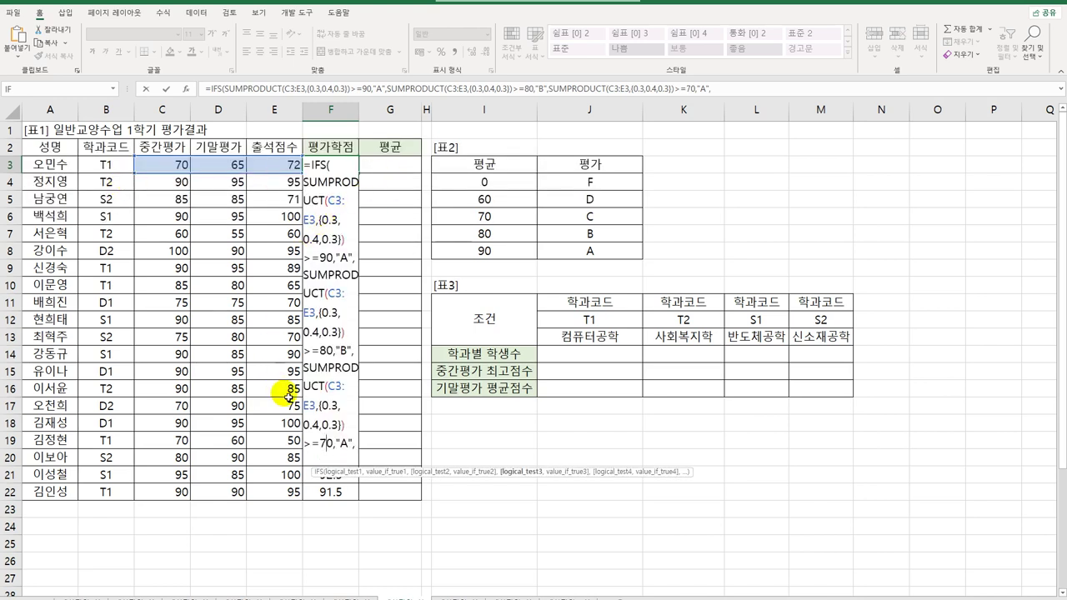
{"action": "double_click", "coordinate": [344, 442]}
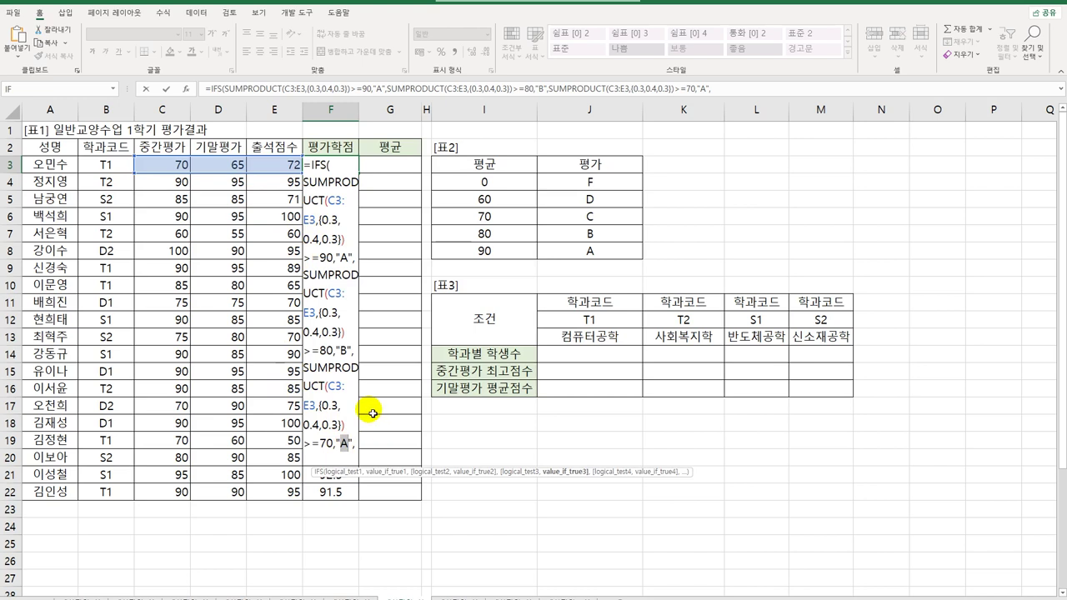
{"action": "type", "text": "C"}
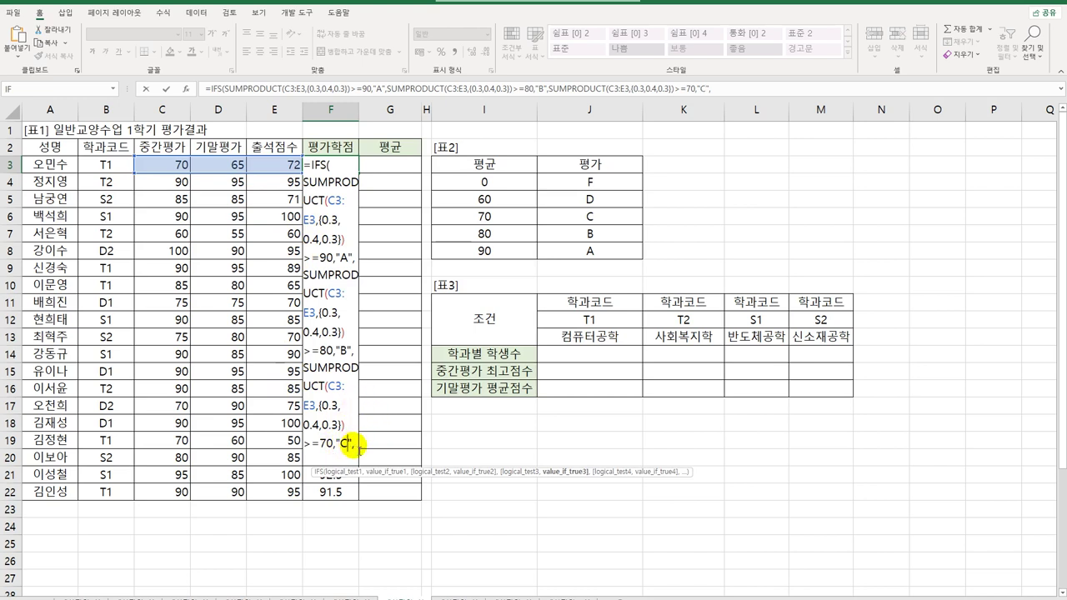
Add a fourth copy of the SUMPRODUCT condition to the F3 formula and change it to >=60 returning "D".
{"action": "key", "text": "ctrl+v"}
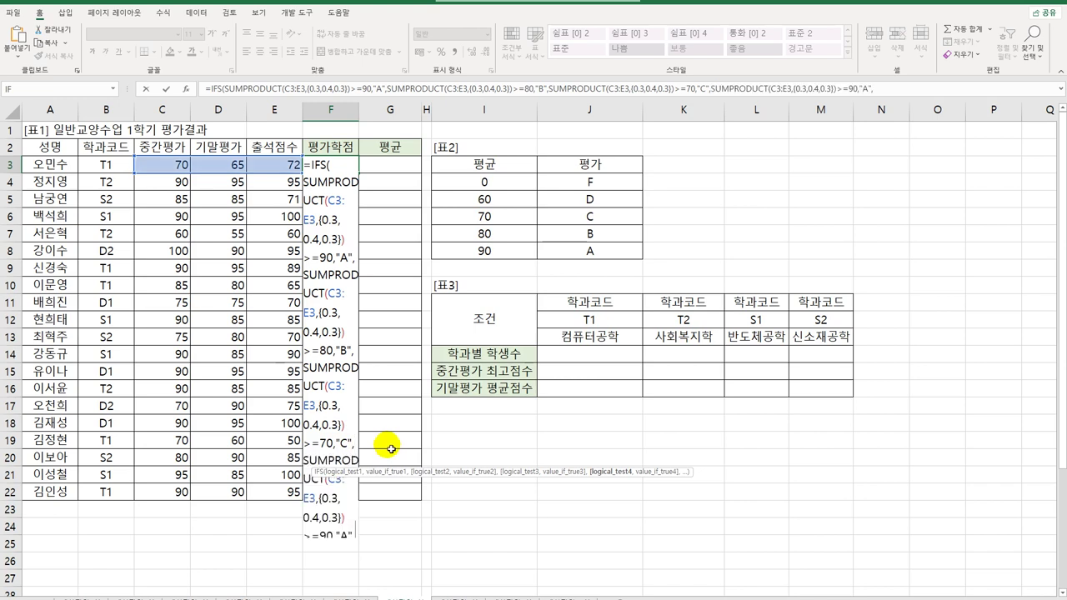
{"action": "left_click", "coordinate": [326, 537]}
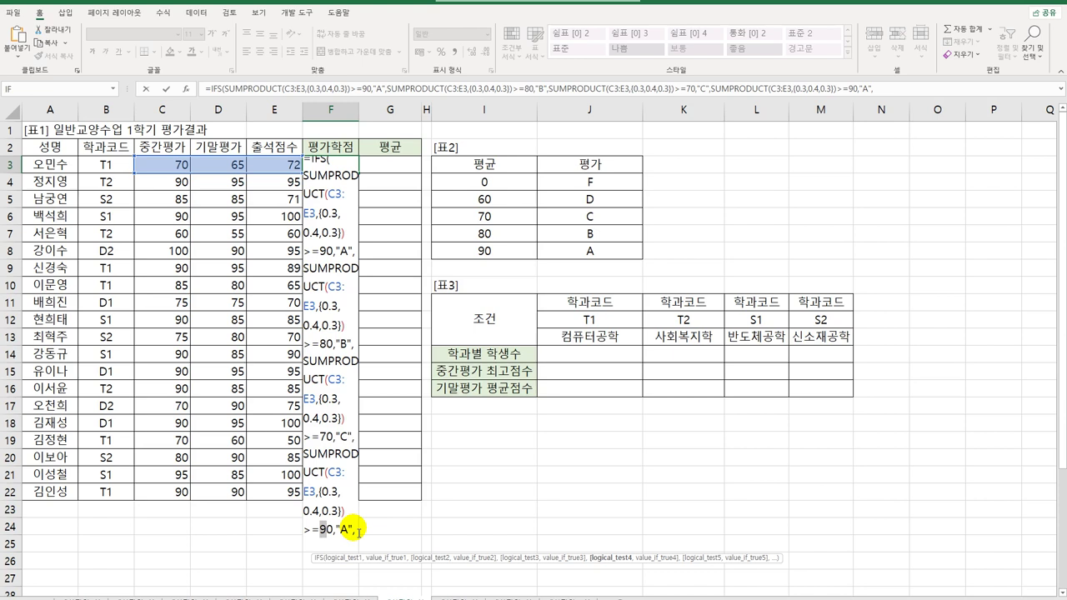
{"action": "type", "text": "6"}
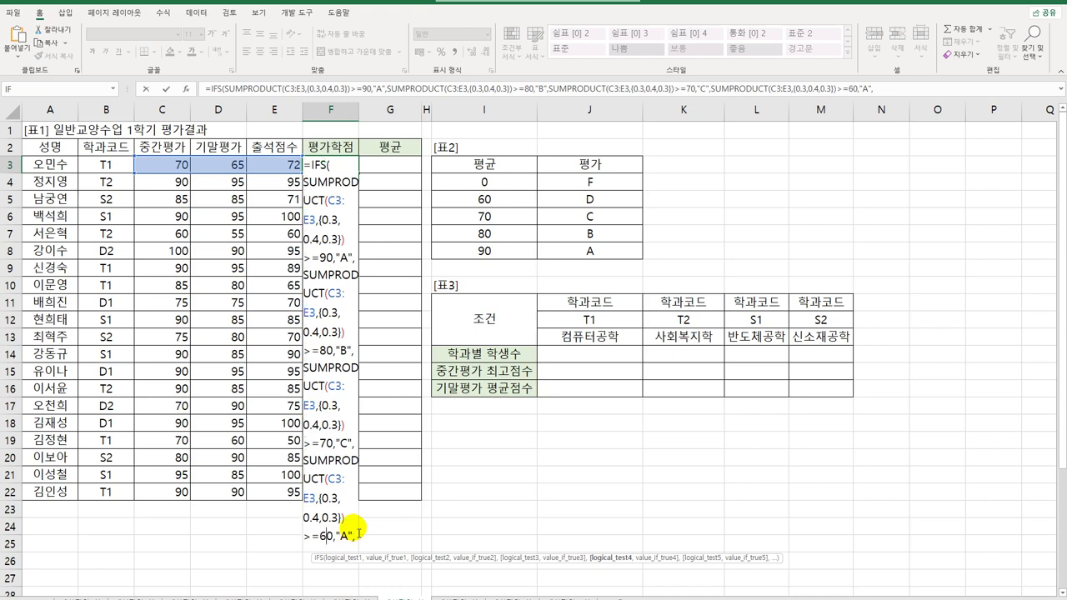
{"action": "double_click", "coordinate": [345, 536]}
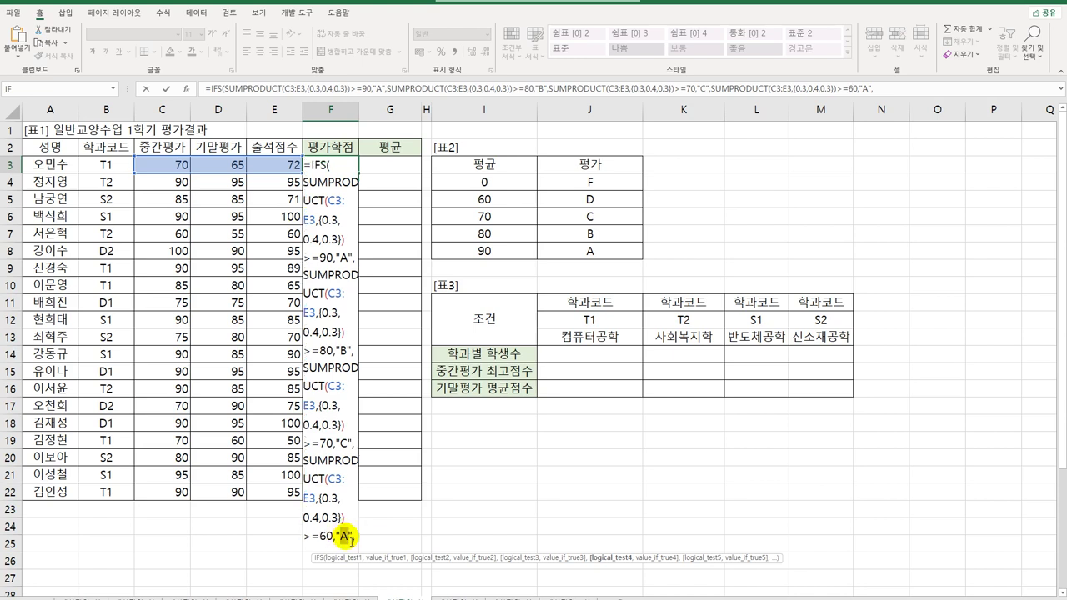
{"action": "type", "text": "D"}
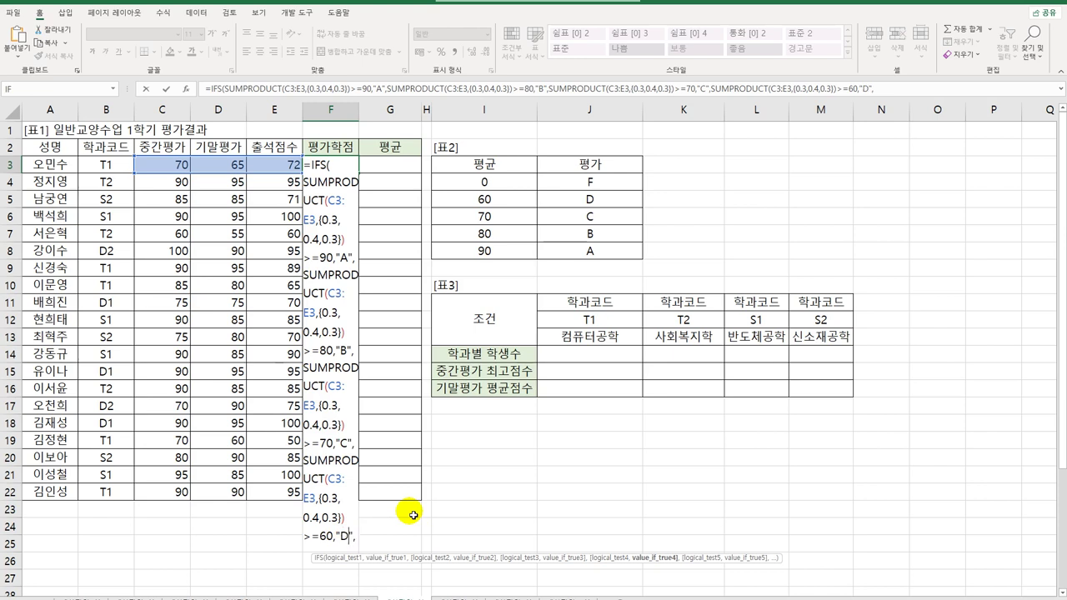
Add a fifth copy of the SUMPRODUCT condition to the F3 formula and change it to <60 returning "F".
{"action": "key", "text": "Right"}
{"action": "key", "text": "Right"}
{"action": "type", "text": "SUMPRODUCT(C3:E3,{0.3,0.4,0.3})>=90,\"A\","}
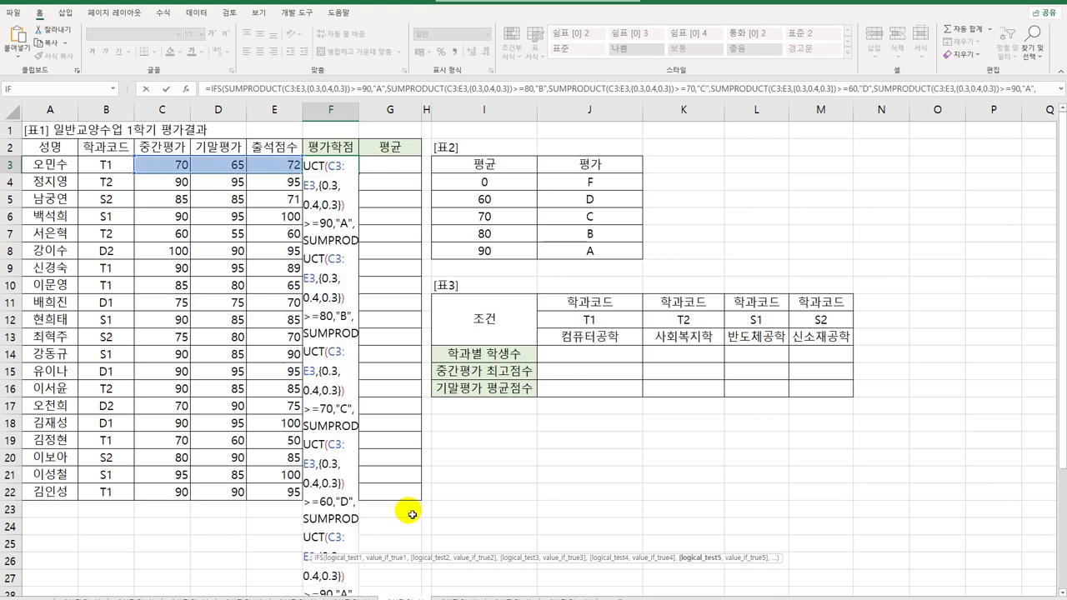
{"action": "left_click_drag", "start_coordinate": [302, 594], "coordinate": [331, 593]}
{"action": "type", "text": "<6"}
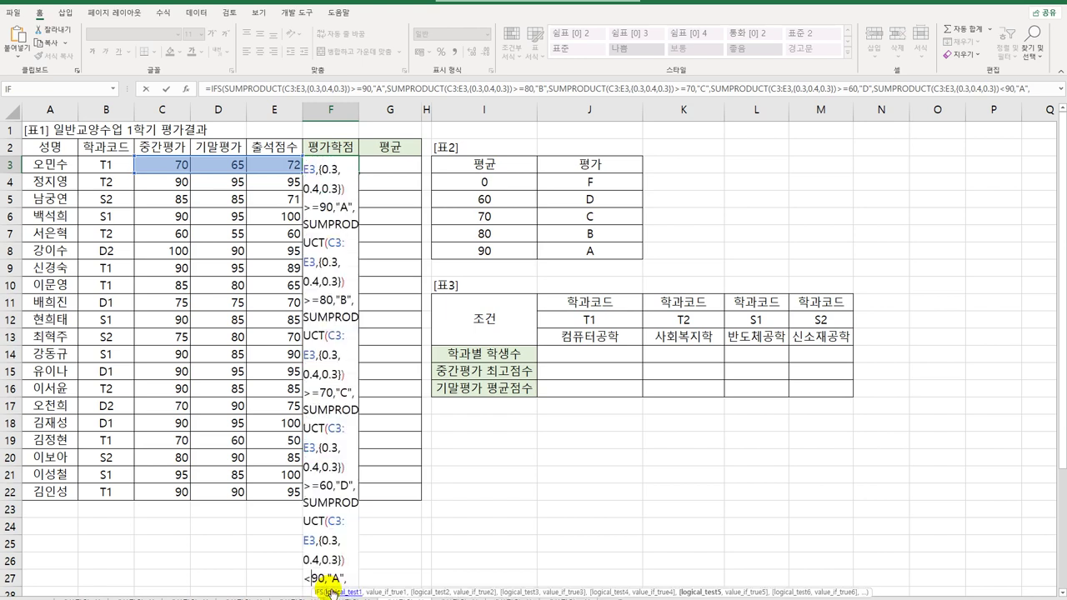
{"action": "key", "text": "Delete"}
{"action": "key", "text": "Right"}
{"action": "key", "text": "Right"}
{"action": "key", "text": "shift+Right"}
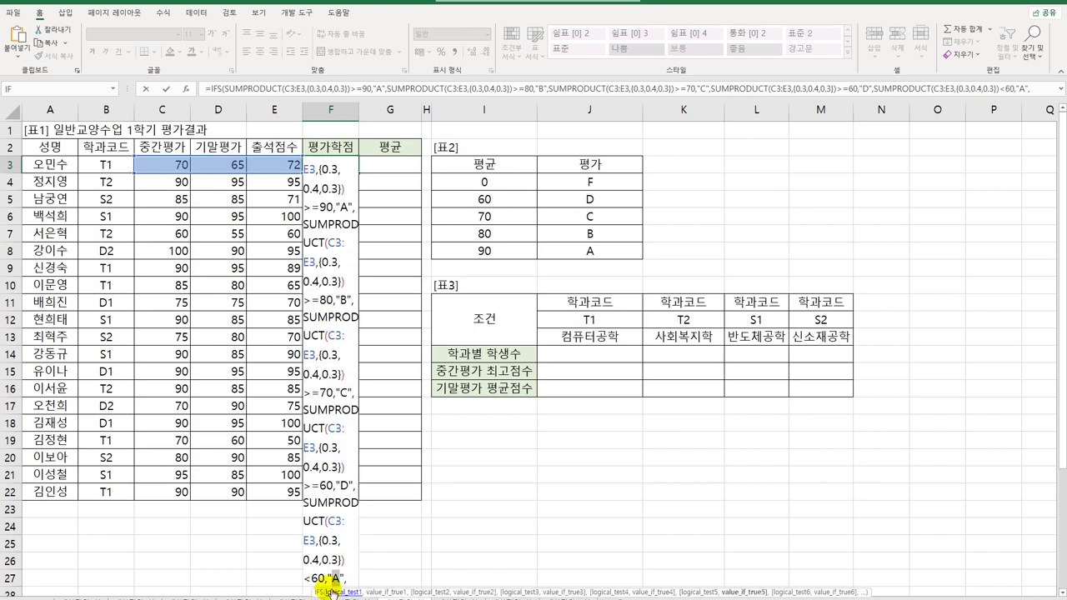
{"action": "type", "text": "F"}
Close and enter the IFS formula in F3, and fill it down through F22.
{"action": "key", "text": "Right"}
{"action": "type", "text": "),"}
{"action": "key", "text": "ctrl+Return"}
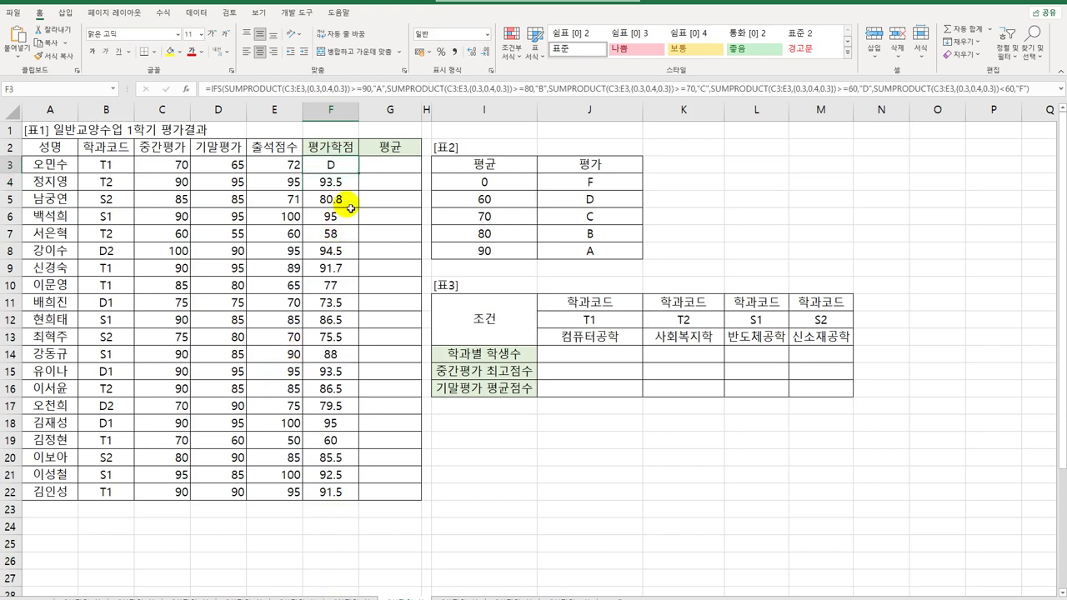
{"action": "left_click_drag", "start_coordinate": [363, 175], "coordinate": [343, 491]}
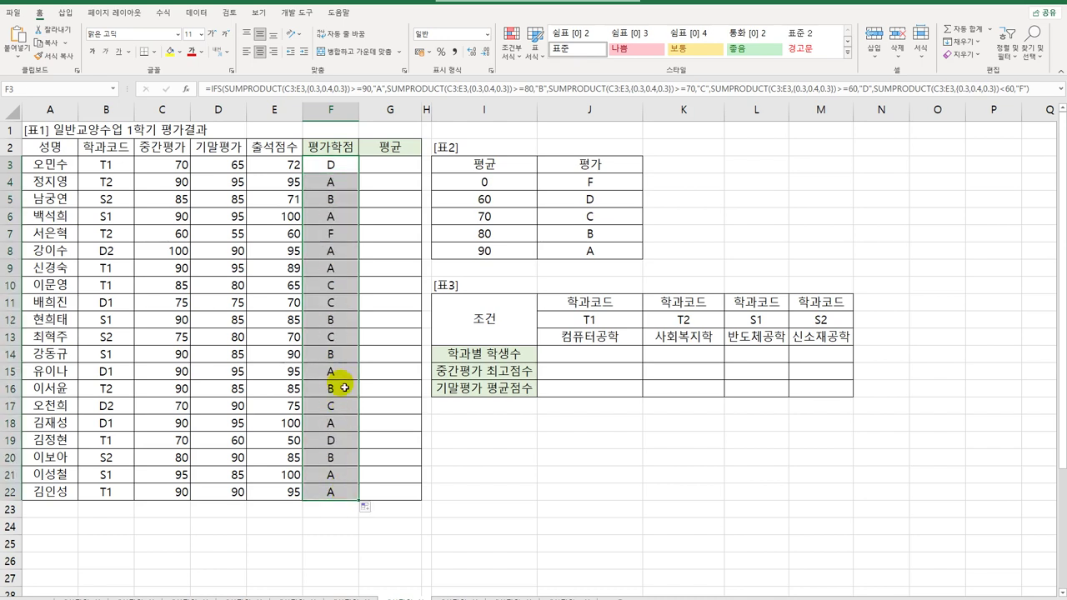
{"action": "double_click", "coordinate": [350, 164]}
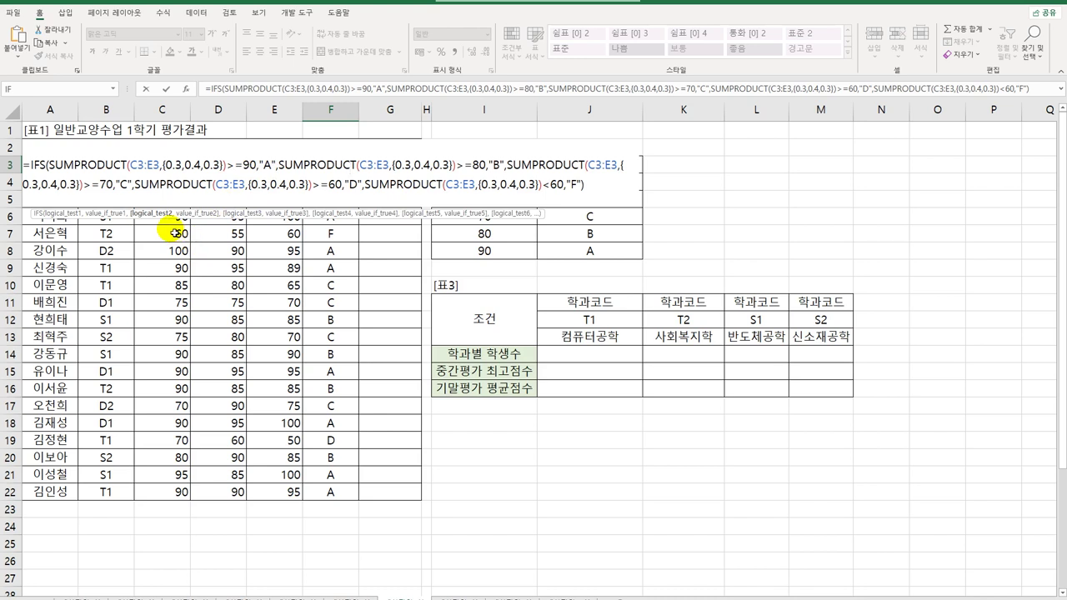
{"action": "key", "text": "Escape"}
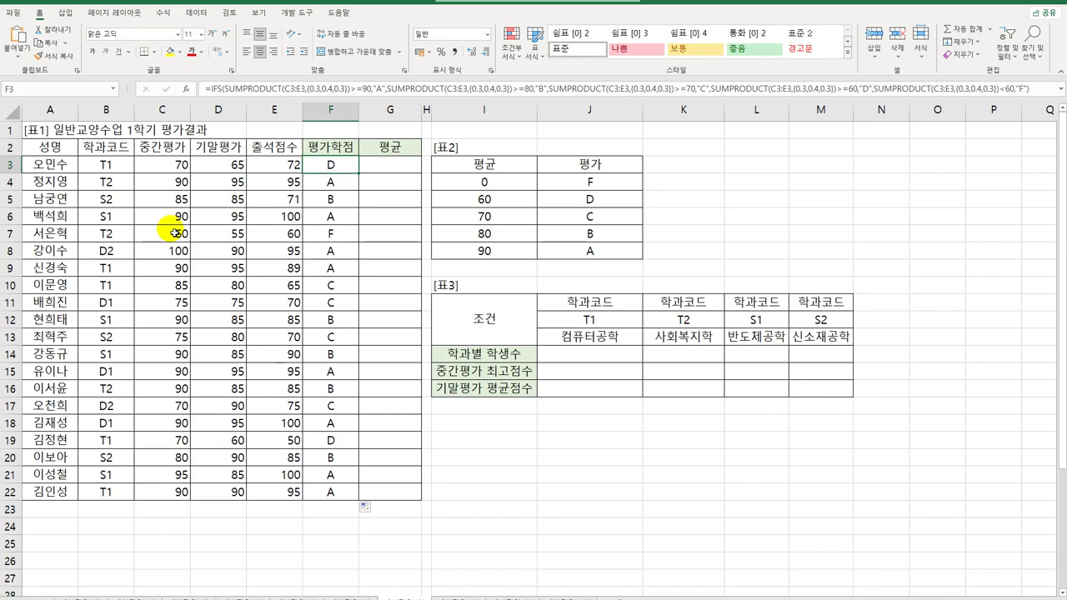
Select G3, open the Visual Basic editor and insert a new module.
{"action": "left_click", "coordinate": [381, 162]}
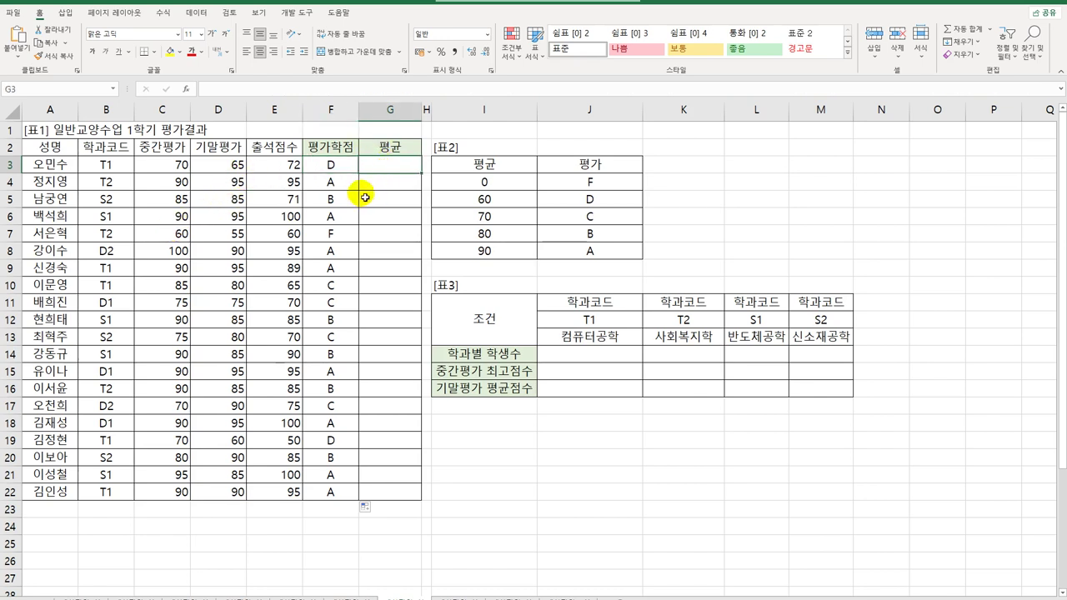
{"action": "left_click", "coordinate": [296, 13]}
{"action": "left_click", "coordinate": [15, 43]}
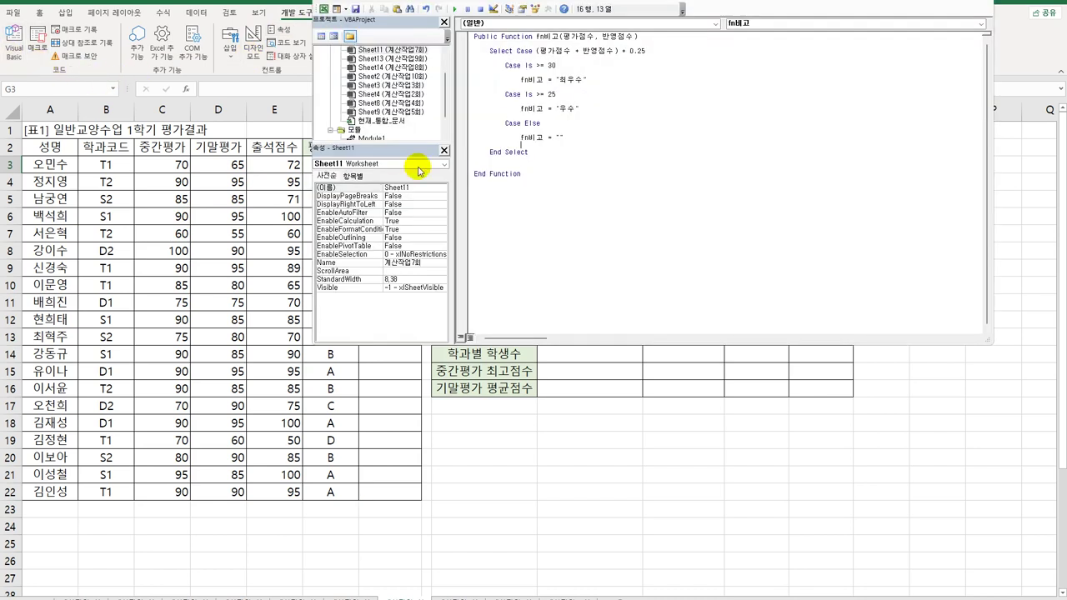
{"action": "left_click", "coordinate": [440, 7]}
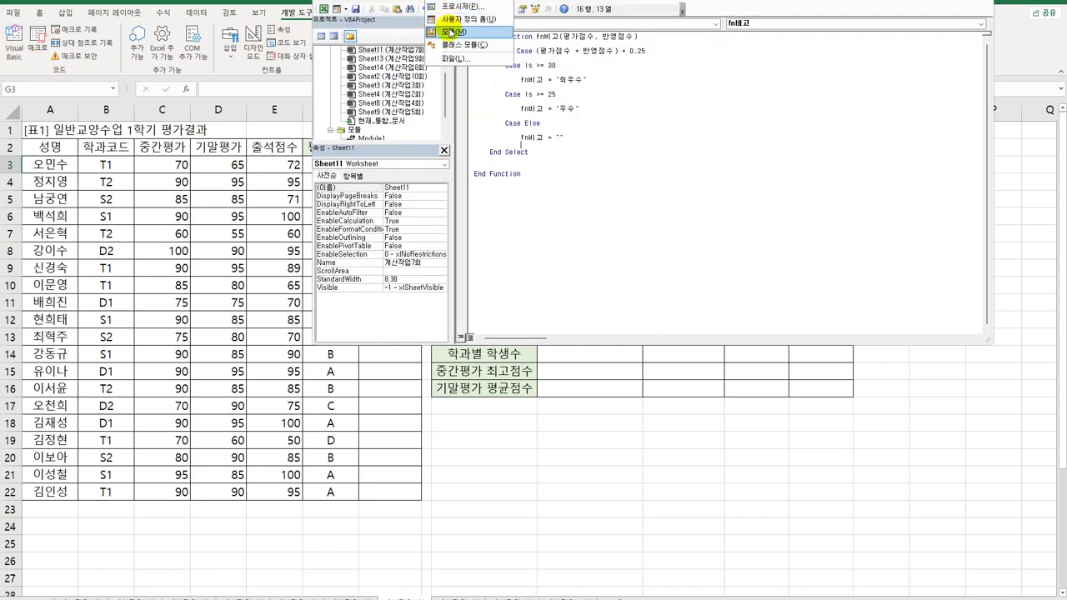
{"action": "left_click", "coordinate": [460, 30]}
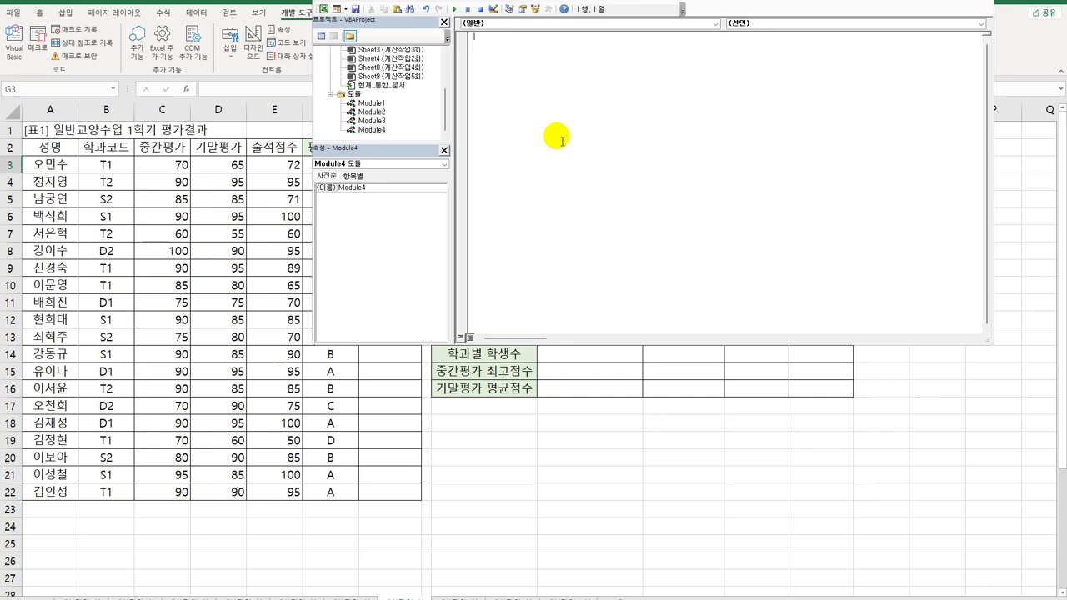
Declare the public function fn평균 with the parameters 중간평가, 기말평가 and 출석점수 in the new module.
{"action": "type", "text": "publ"}
{"action": "key", "text": "BackSpace"}
{"action": "type", "text": "lic function fn평균(중가"}
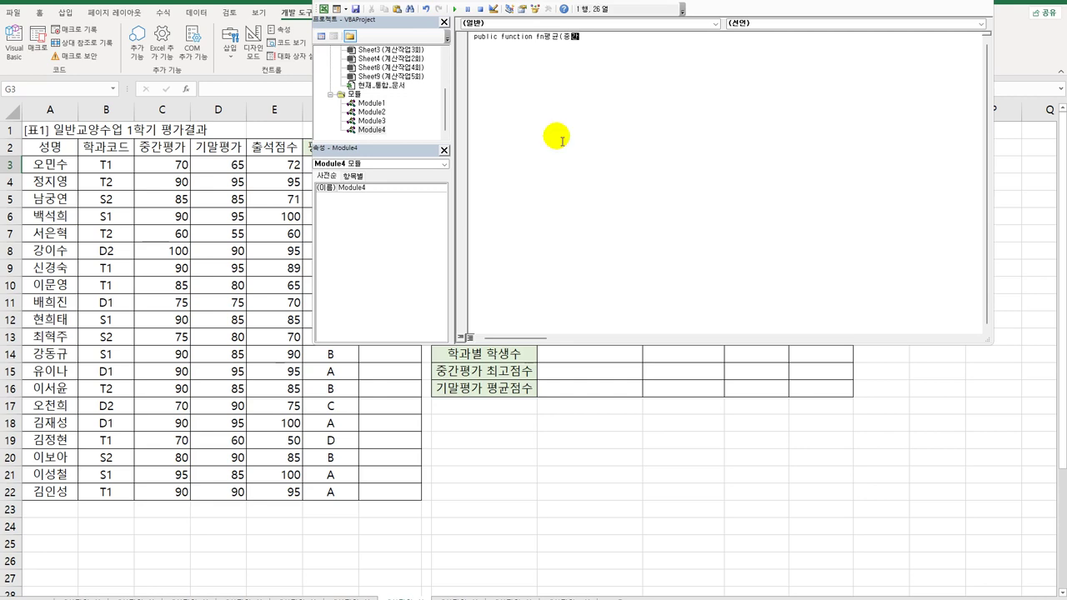
{"action": "type", "text": "간평가, 기말평가, 출석점수)"}
{"action": "key", "text": "Return"}
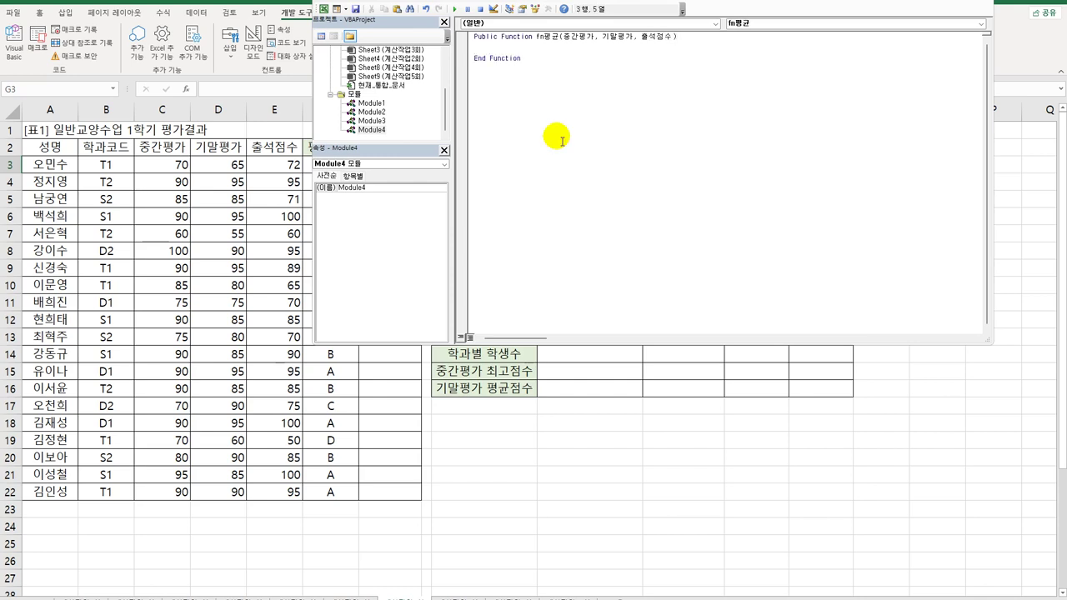
Begin a Select Case on 출석점수 inside fn평균, with the first case as Case 91 To 100.
{"action": "key", "text": "Return"}
{"action": "key", "text": "Tab"}
{"action": "type", "text": "s"}
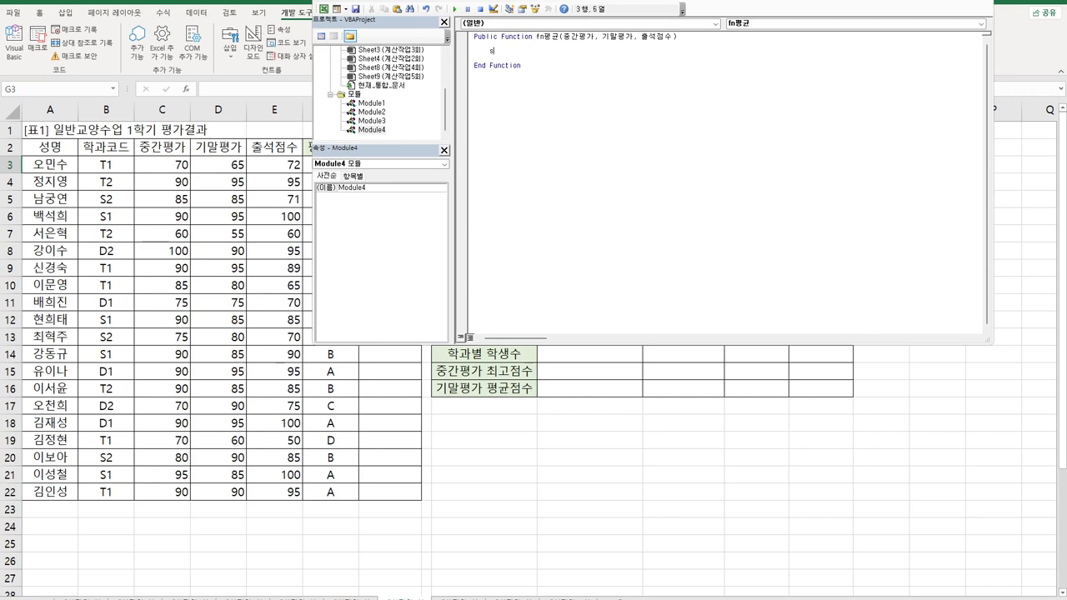
{"action": "type", "text": "elect case "}
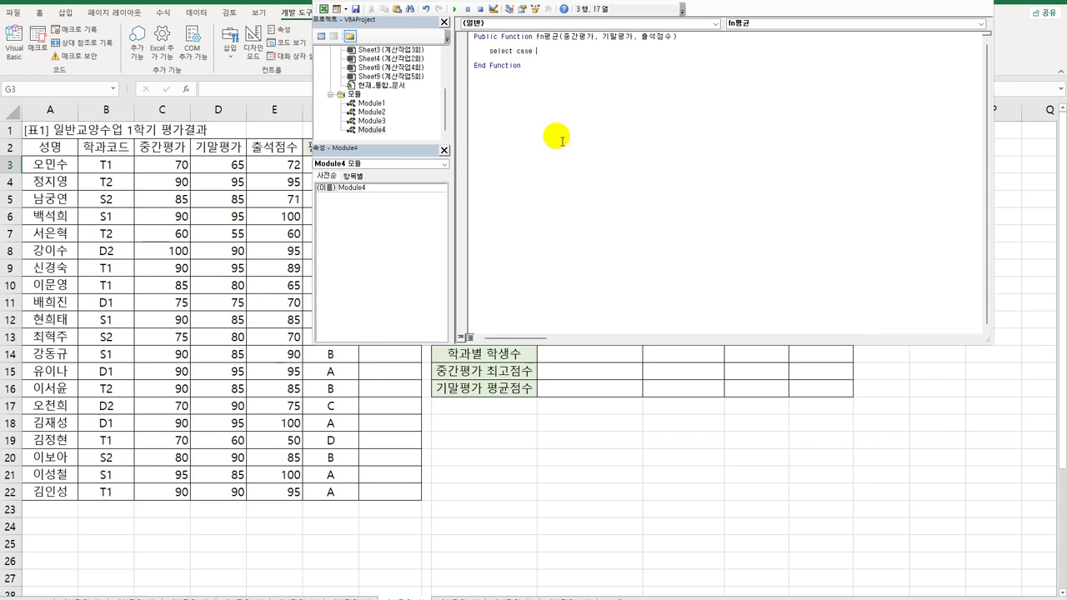
{"action": "type", "text": "출석점수"}
{"action": "key", "text": "Return"}
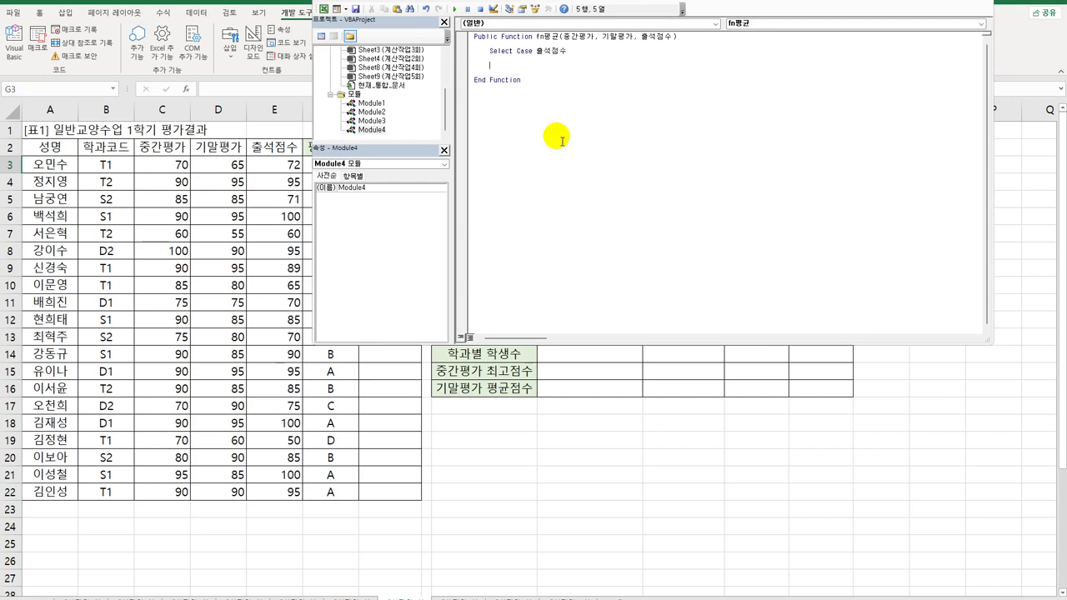
{"action": "key", "text": "Tab"}
{"action": "type", "text": "case 91 to 100"}
{"action": "key", "text": "Return"}
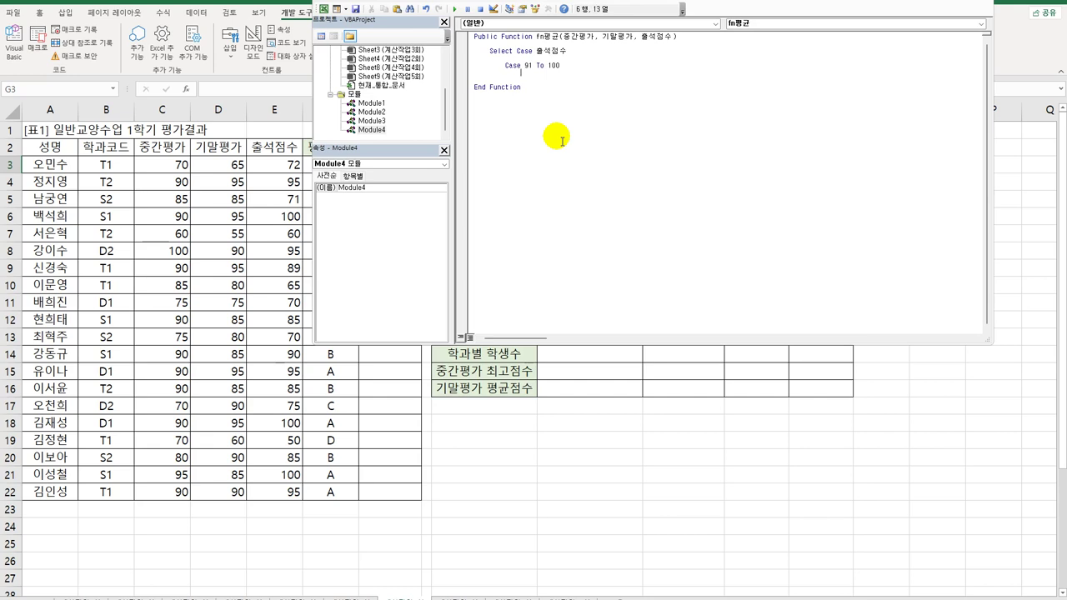
Under Case 91 To 100, write fn평균 = "★" & Format((중간평가 + 기말평가) / 2, "0.0").
{"action": "key", "text": "Tab"}
{"action": "type", "text": "fn평균 = \"ㅁ"}
{"action": "key", "text": "Hangul_Hanja"}
{"action": "type", "text": "8"}
{"action": "type", "text": "\""}
{"action": "type", "text": "Format("}
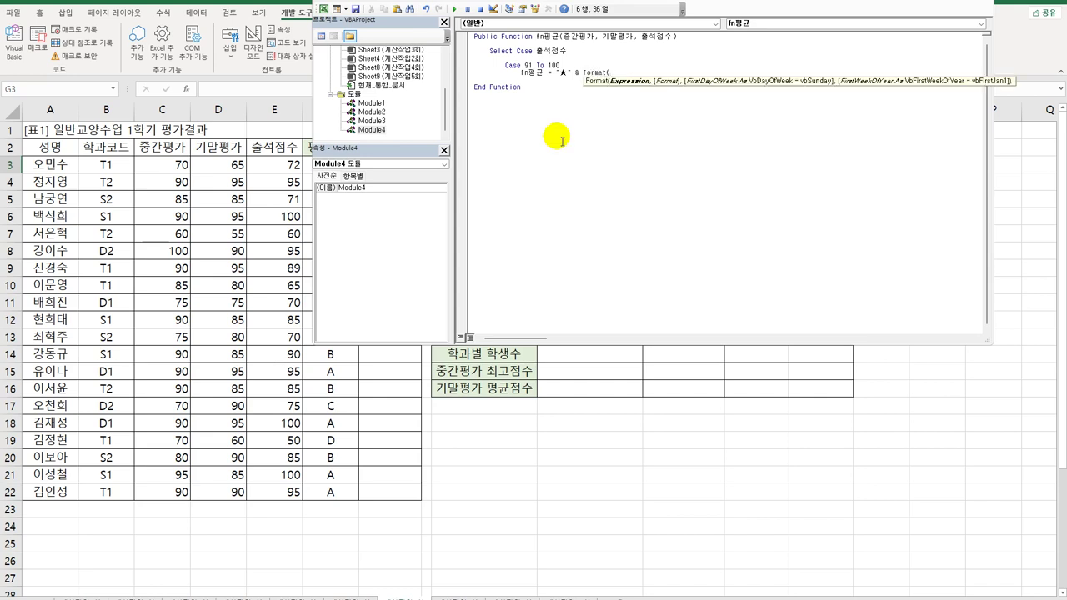
{"action": "type", "text": "(wndr"}
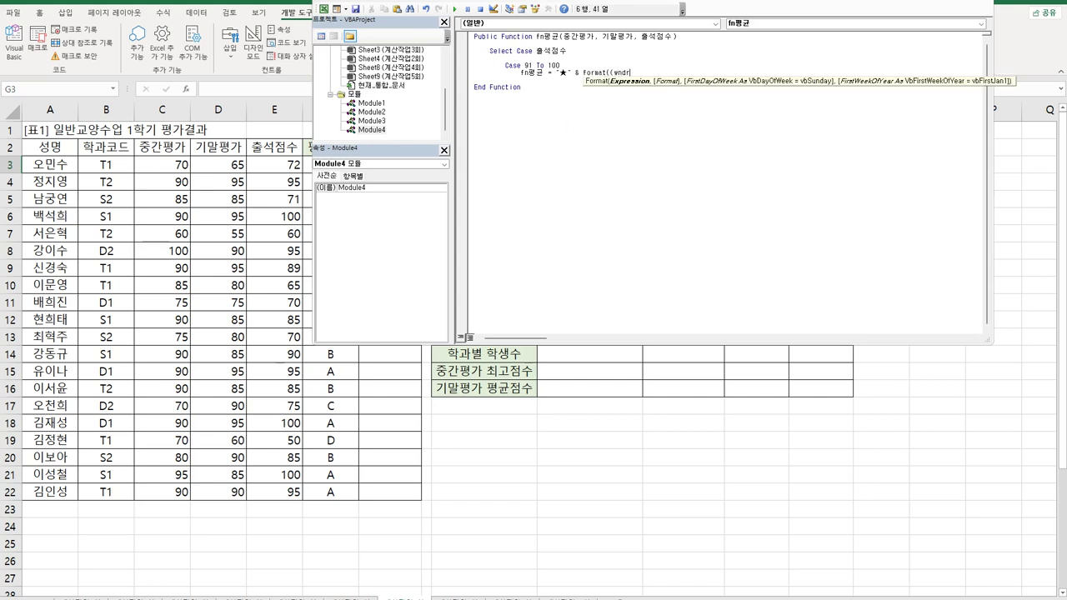
{"action": "type", "text": "ㅈ중간평가"}
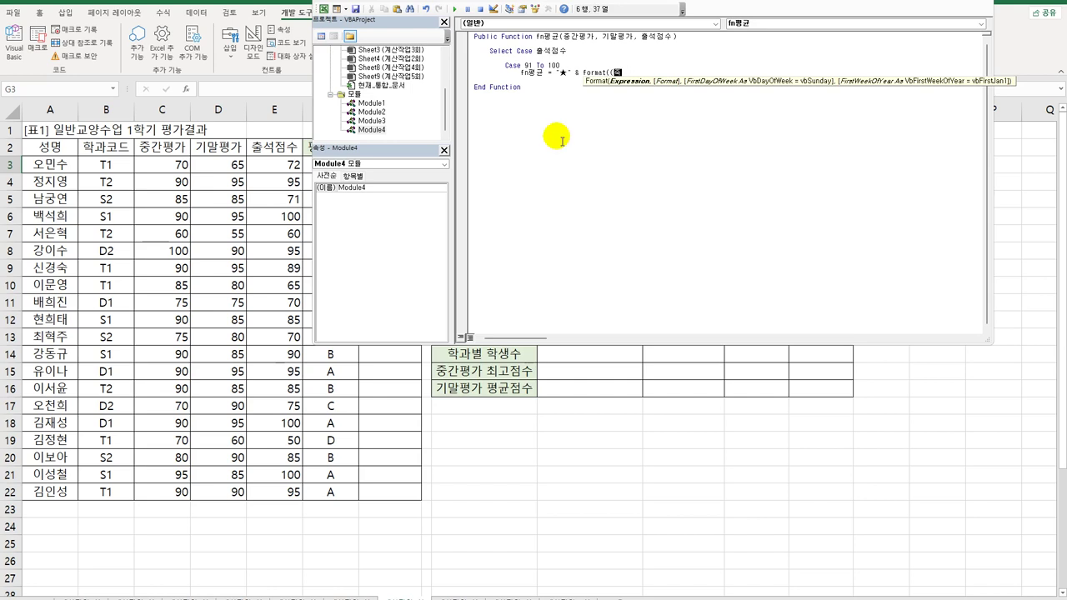
{"action": "type", "text": " * 기말"}
{"action": "type", "text": "평가)/2"}
{"action": "type", "text": ", "}
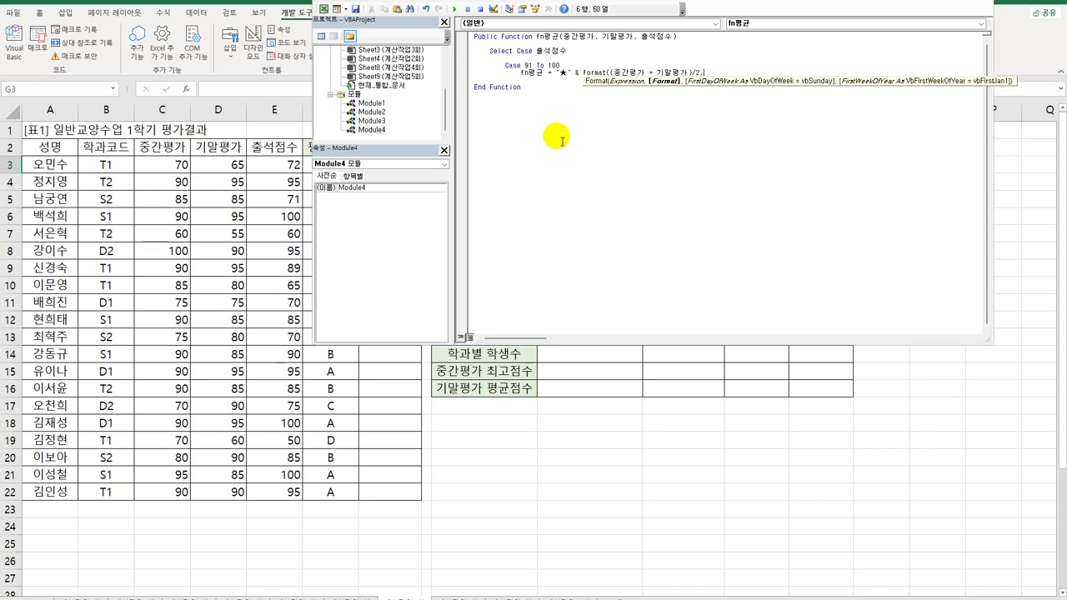
{"action": "type", "text": "\"0.0\")"}
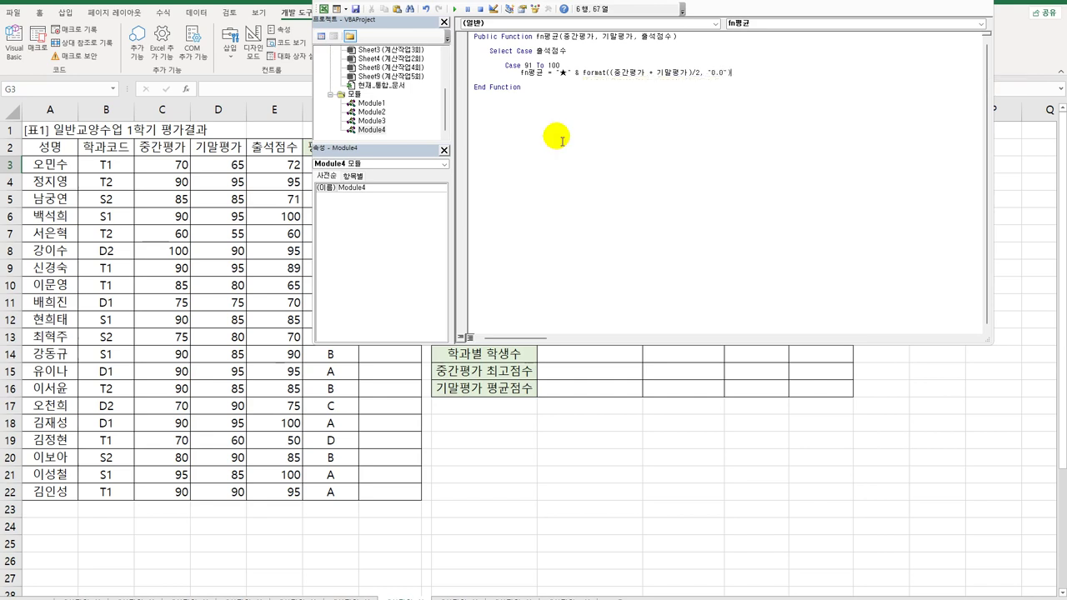
{"action": "key", "text": "Return"}
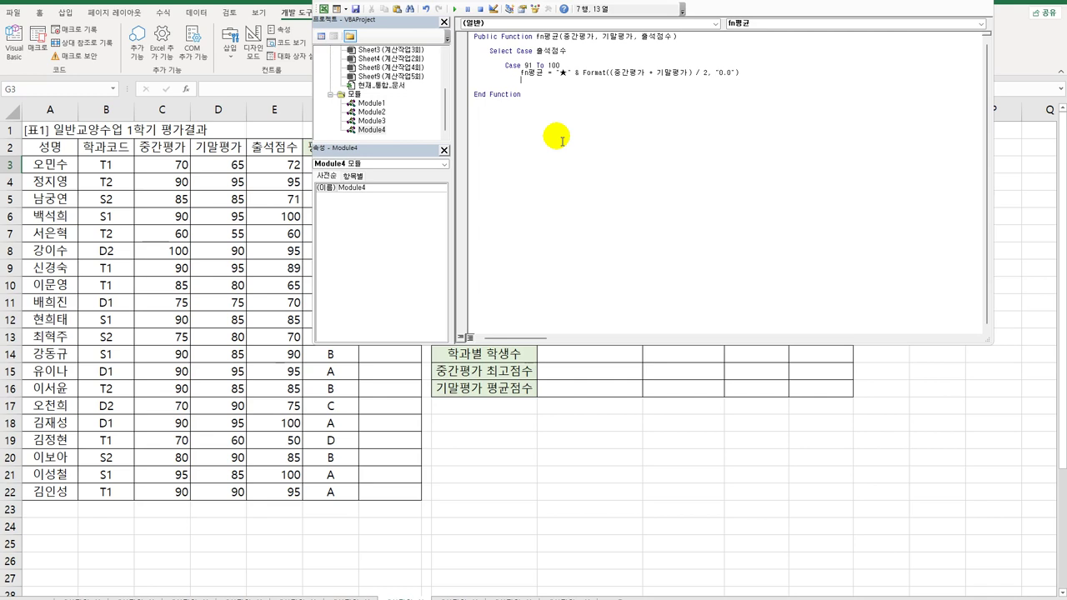
Copy the two-line Case 91 To 100 block and add blank lines below it.
{"action": "key", "text": "Home"}
{"action": "key", "text": "shift+Down"}
{"action": "key", "text": "shift+End"}
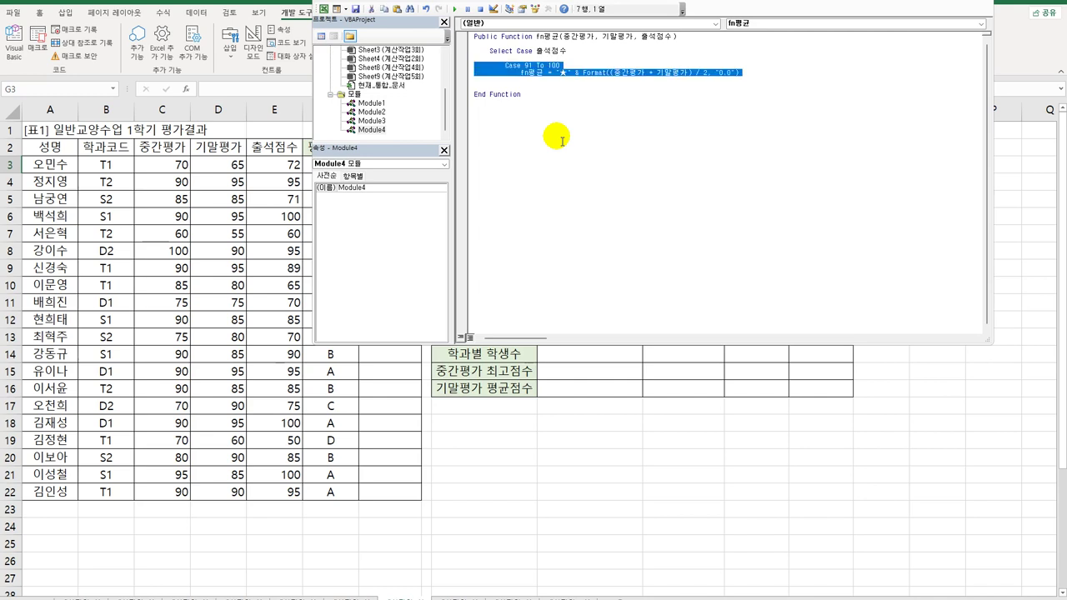
{"action": "key", "text": "ctrl+c"}
{"action": "key", "text": "Down"}
{"action": "key", "text": "Return"}
{"action": "key", "text": "Return"}
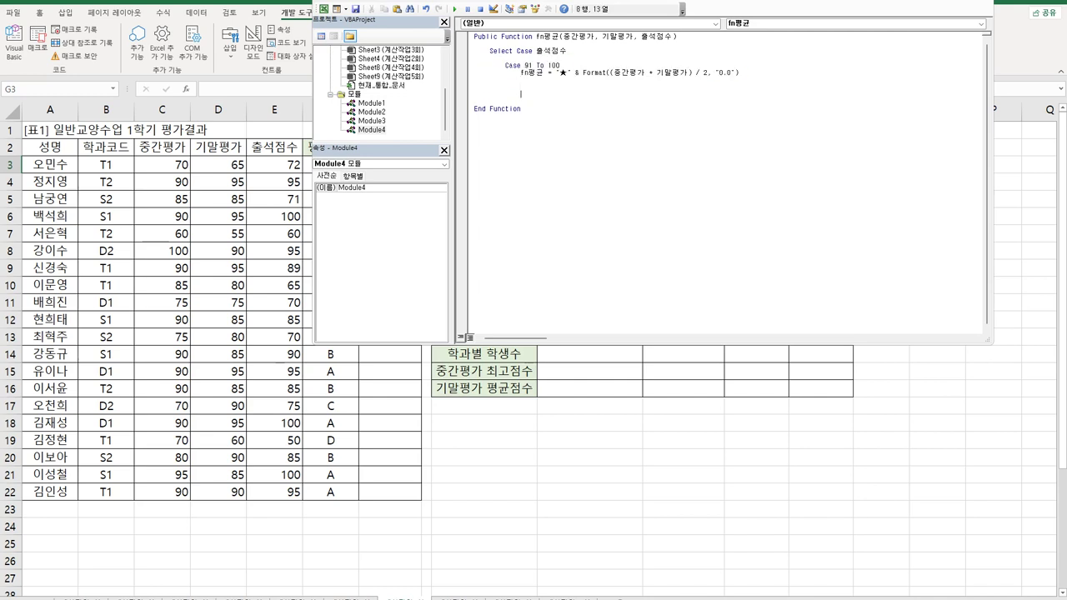
{"action": "key", "text": "ctrl+v"}
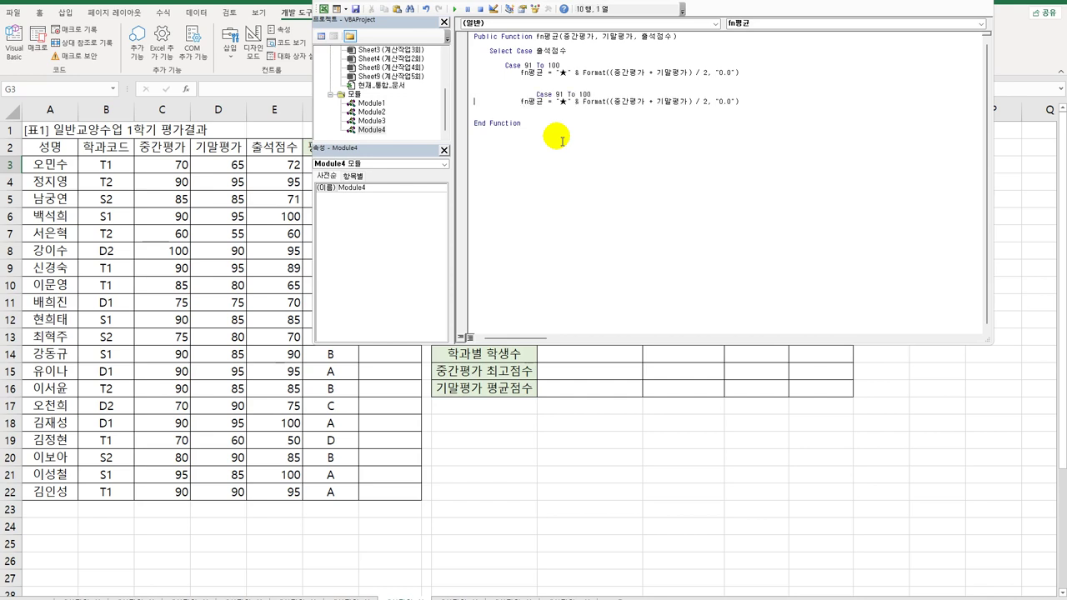
{"action": "key", "text": "Up"}
{"action": "key", "text": "ctrl+z"}
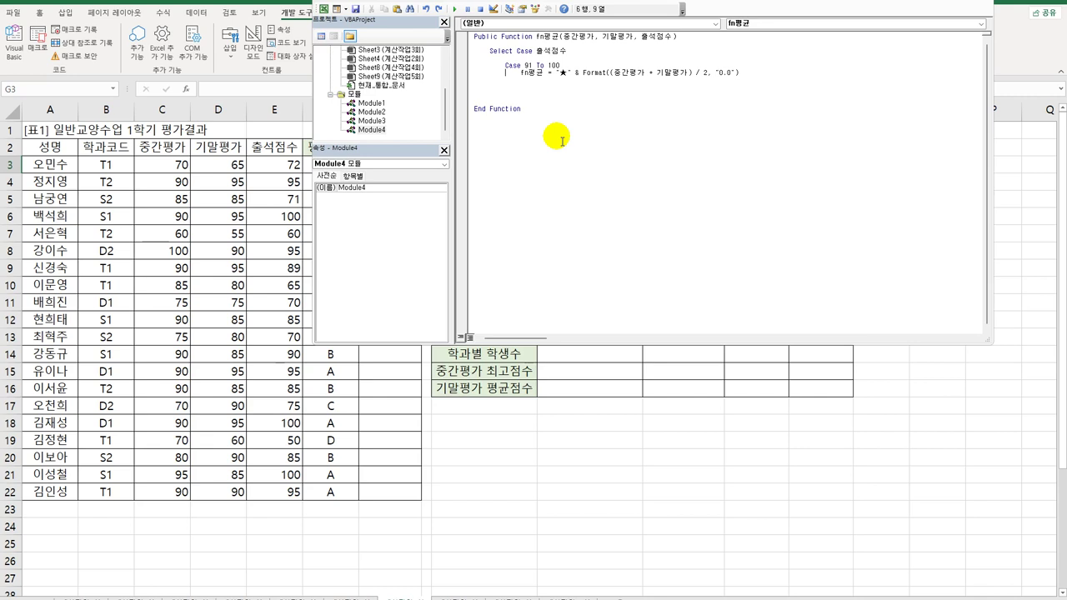
Paste the copied two-line case block below the Case 91 To 100 block in fn평균.
{"action": "key", "text": "Up"}
{"action": "key", "text": "shift+Down"}
{"action": "key", "text": "shift+End"}
{"action": "key", "text": "Down"}
{"action": "key", "text": "ctrl+v"}
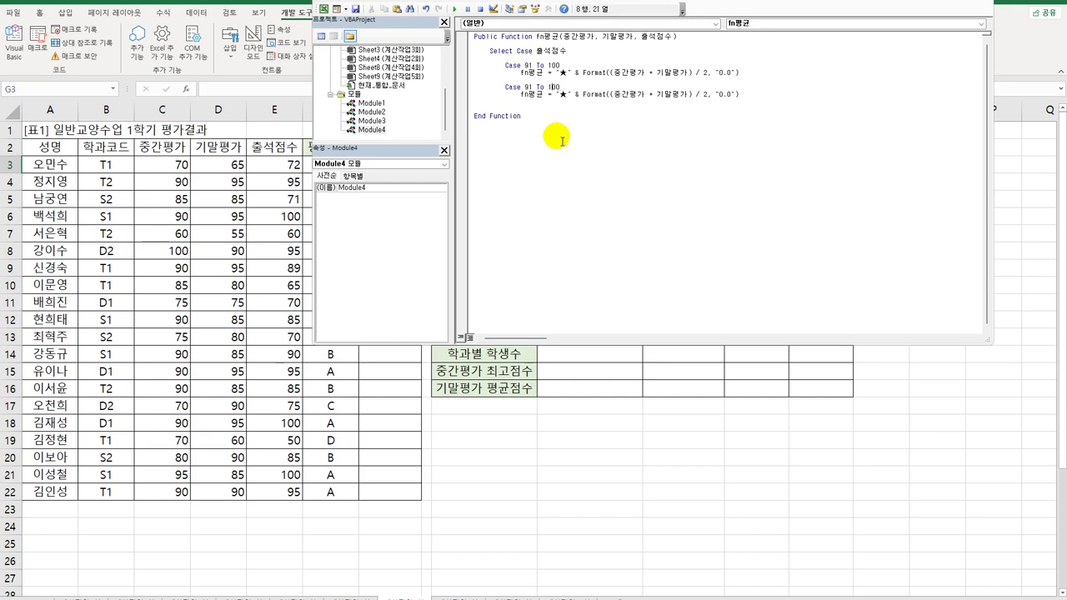
Change the range of the second case block to Case 81 To 90.
{"action": "key", "text": "Left"}
{"action": "key", "text": "Left"}
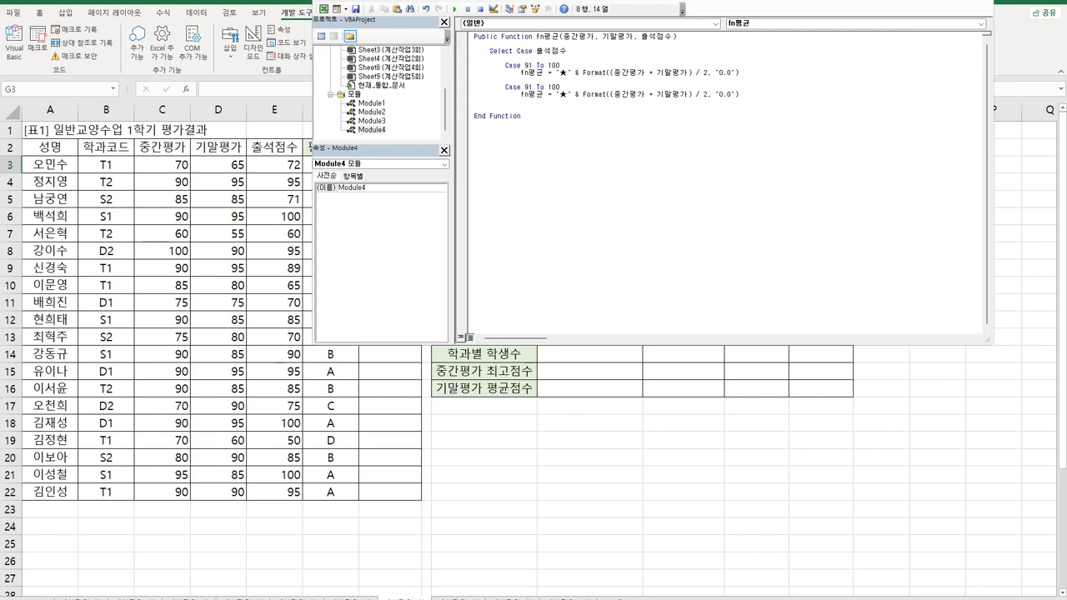
{"action": "key", "text": "BackSpace"}
{"action": "type", "text": "8"}
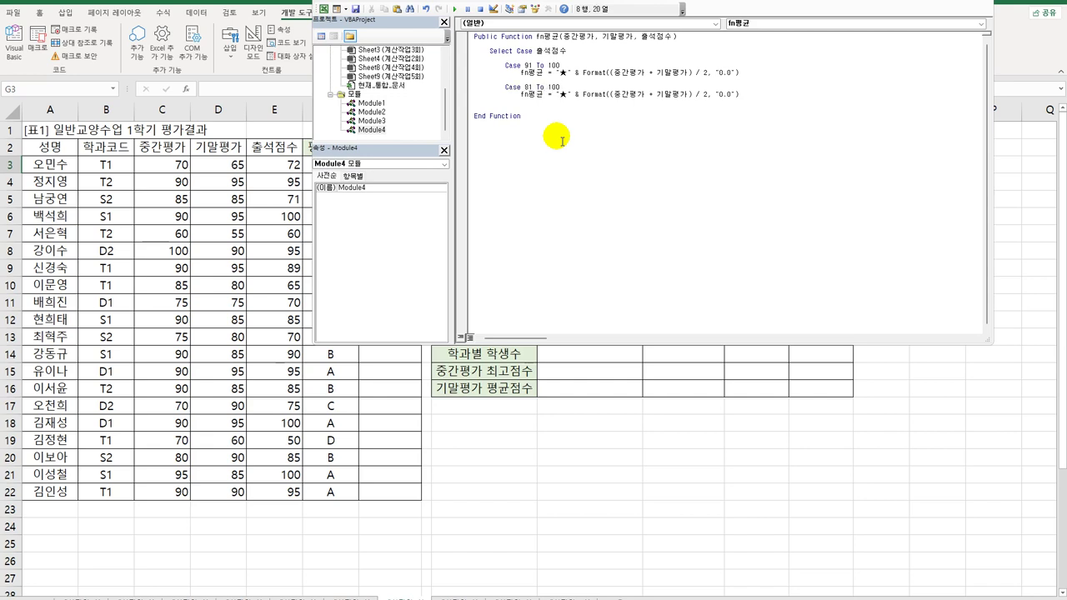
{"action": "type", "text": "에"}
Replace the ★ symbol with ☆ in the assignment under Case 81 To 90.
{"action": "key", "text": "BackSpace"}
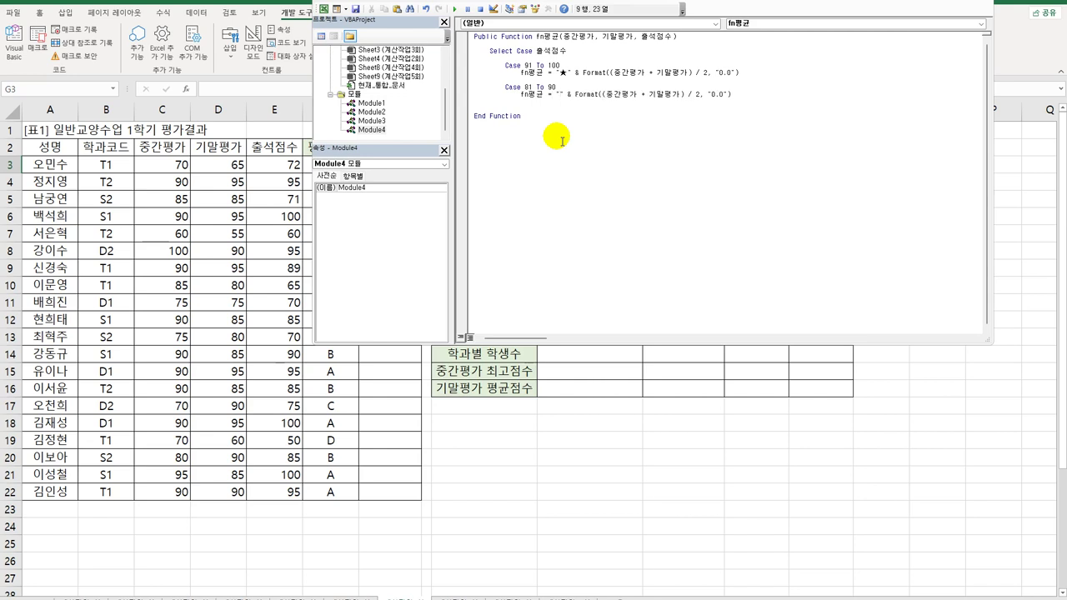
{"action": "type", "text": "ㅁ"}
{"action": "key", "text": "Hangul_Hanja"}
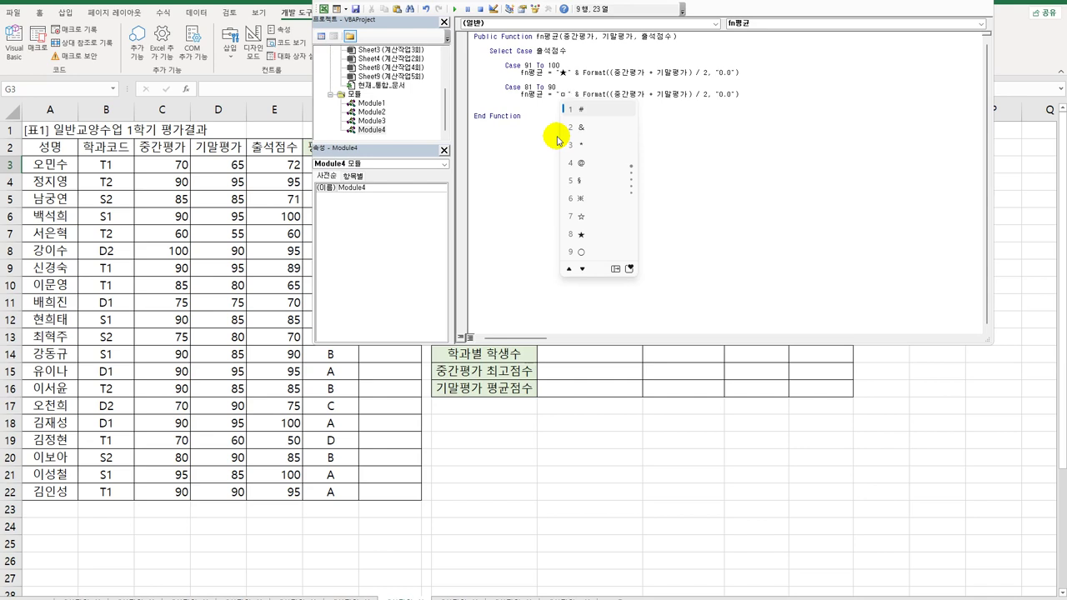
{"action": "key", "text": "7"}
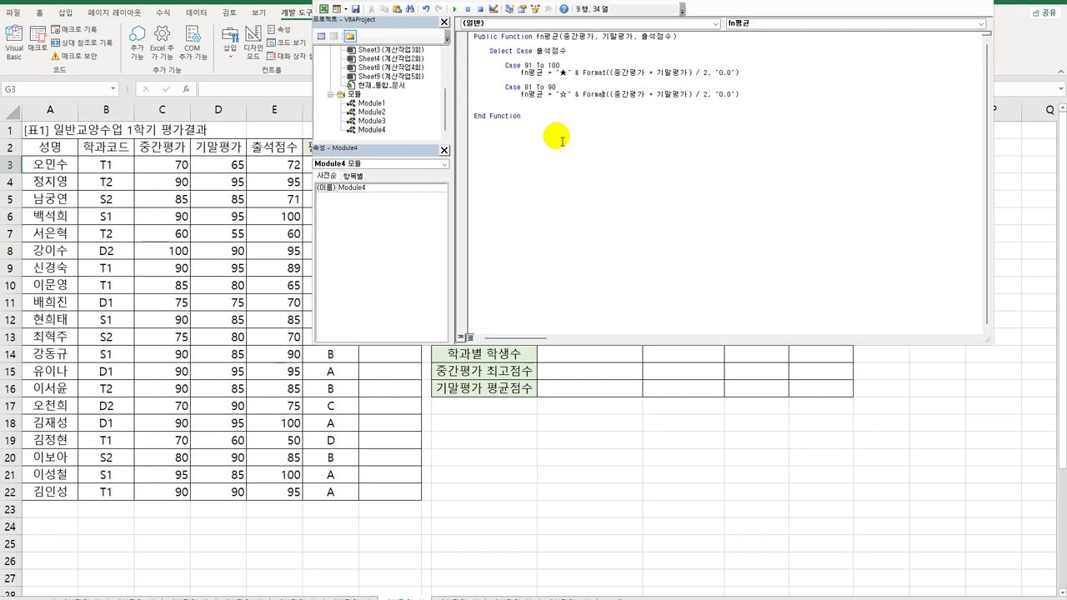
Add a Case Else line below the Case 81 To 90 block.
{"action": "key", "text": "Return"}
{"action": "key", "text": "Return"}
{"action": "type", "text": "case"}
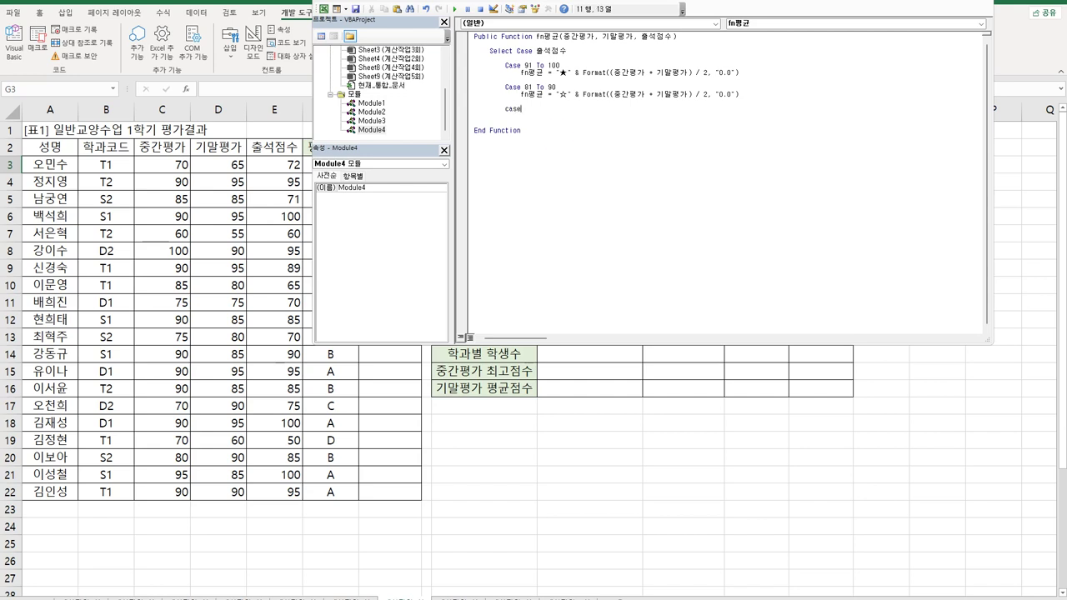
{"action": "type", "text": " else"}
{"action": "key", "text": "Return"}
Reuse the copied "fn평균 = " text under Case Else and complete it as fn평균 = "".
{"action": "key", "text": "Up"}
{"action": "key", "text": "Up"}
{"action": "key", "text": "Up"}
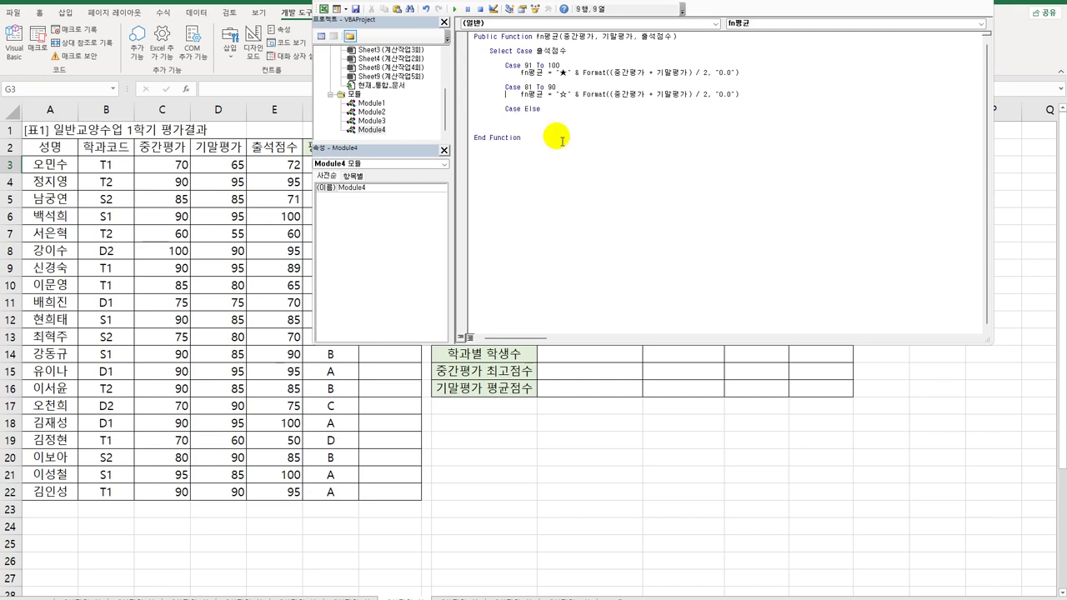
{"action": "key", "text": "shift+Right"}
{"action": "key", "text": "shift+Right"}
{"action": "key", "text": "shift+Right"}
{"action": "key", "text": "shift+Right"}
{"action": "key", "text": "shift+Right"}
{"action": "key", "text": "shift+Right"}
{"action": "key", "text": "shift+Right"}
{"action": "key", "text": "shift+Right"}
{"action": "key", "text": "shift+Right"}
{"action": "key", "text": "shift+Right"}
{"action": "key", "text": "ctrl+c"}
{"action": "key", "text": "Down"}
{"action": "key", "text": "Down"}
{"action": "key", "text": "Down"}
{"action": "key", "text": "Down"}
{"action": "key", "text": "ctrl+v"}
{"action": "type", "text": "\"\""}
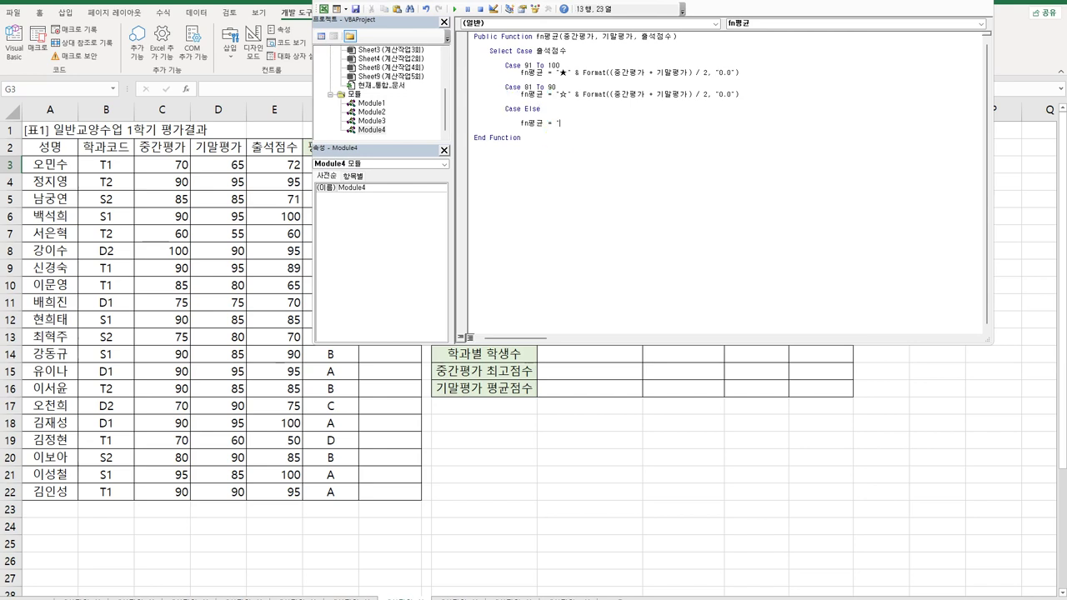
Close the Select Case block with End Select, aligned with its opening line.
{"action": "key", "text": "Return"}
{"action": "key", "text": "Return"}
{"action": "key", "text": "BackSpace"}
{"action": "key", "text": "BackSpace"}
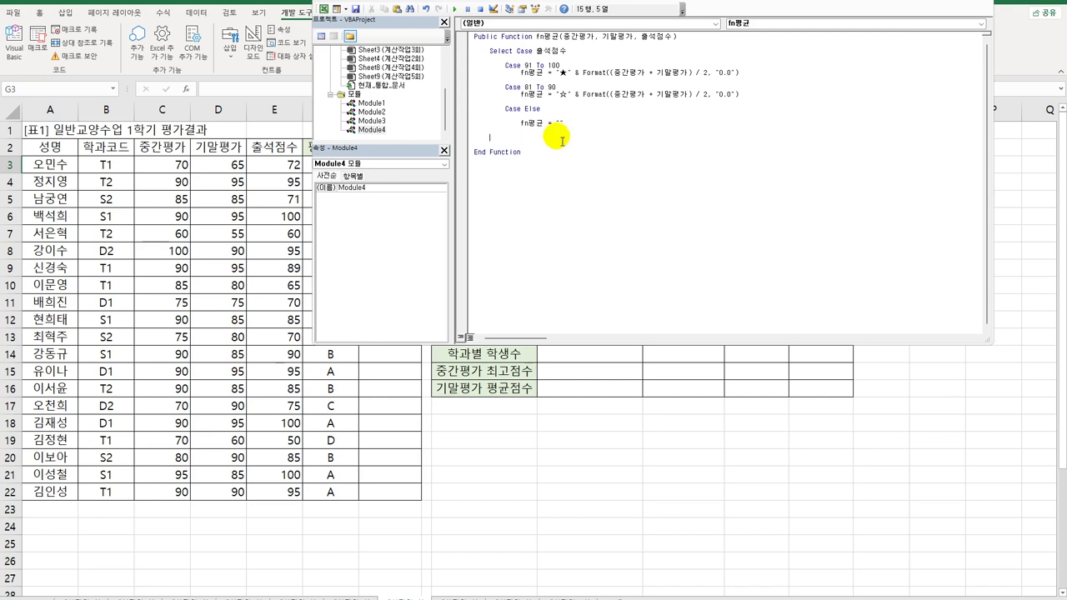
{"action": "type", "text": "en"}
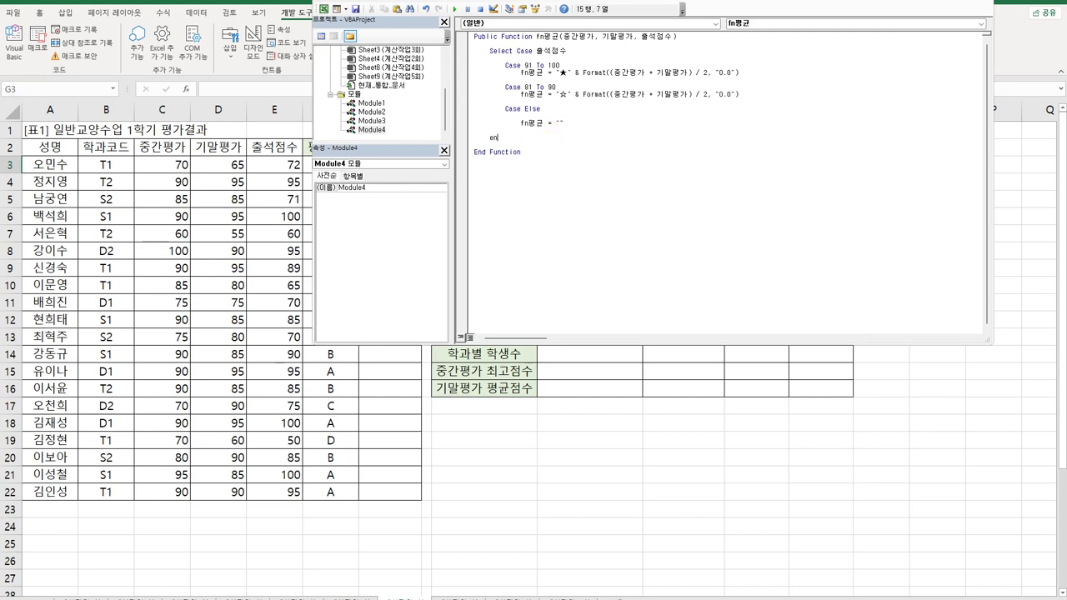
{"action": "type", "text": "d slect"}
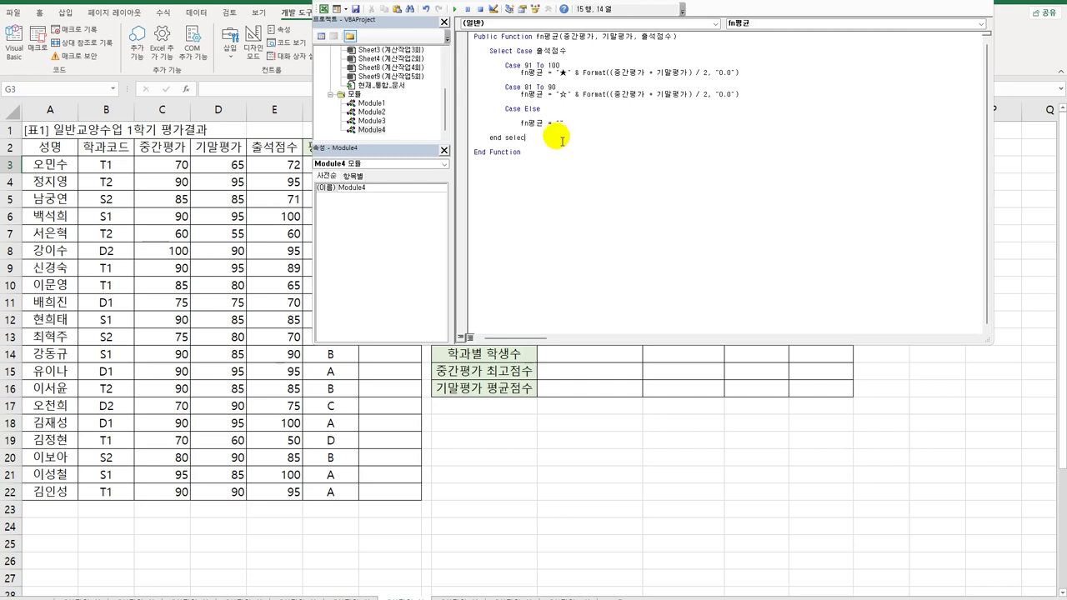
{"action": "key", "text": "Up"}
Return to the worksheet and insert the user-defined function fn평균 into cell G3.
{"action": "key", "text": "alt+F11"}
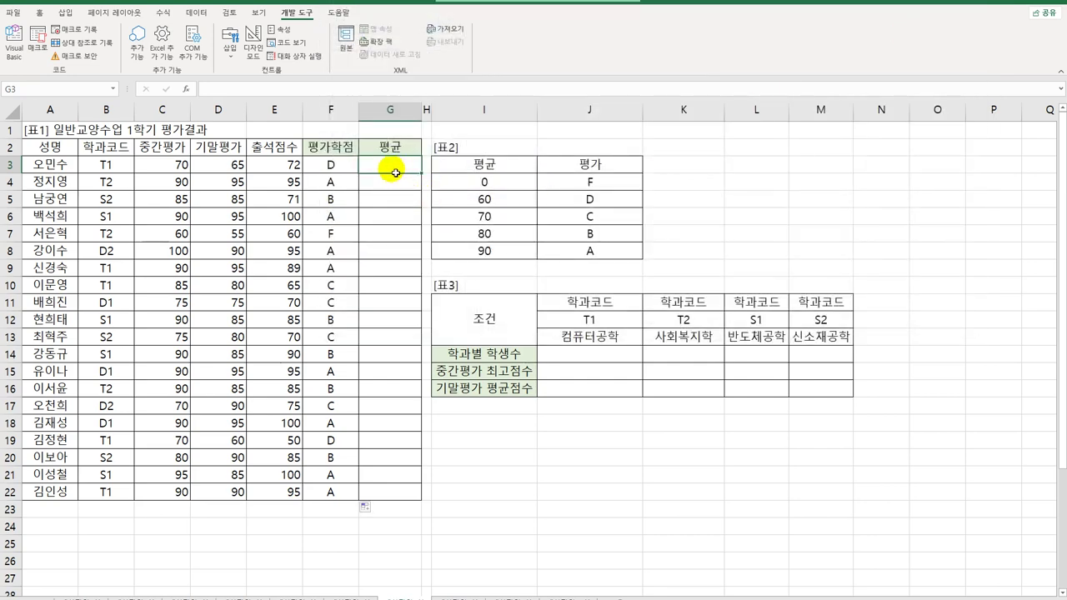
{"action": "left_click", "coordinate": [186, 88]}
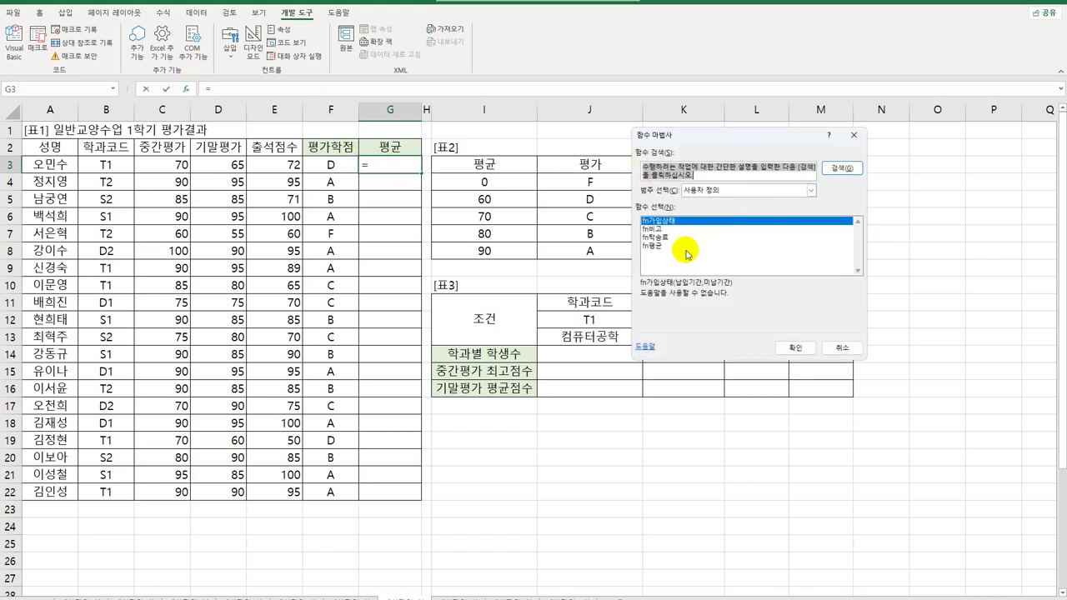
{"action": "left_click", "coordinate": [665, 247]}
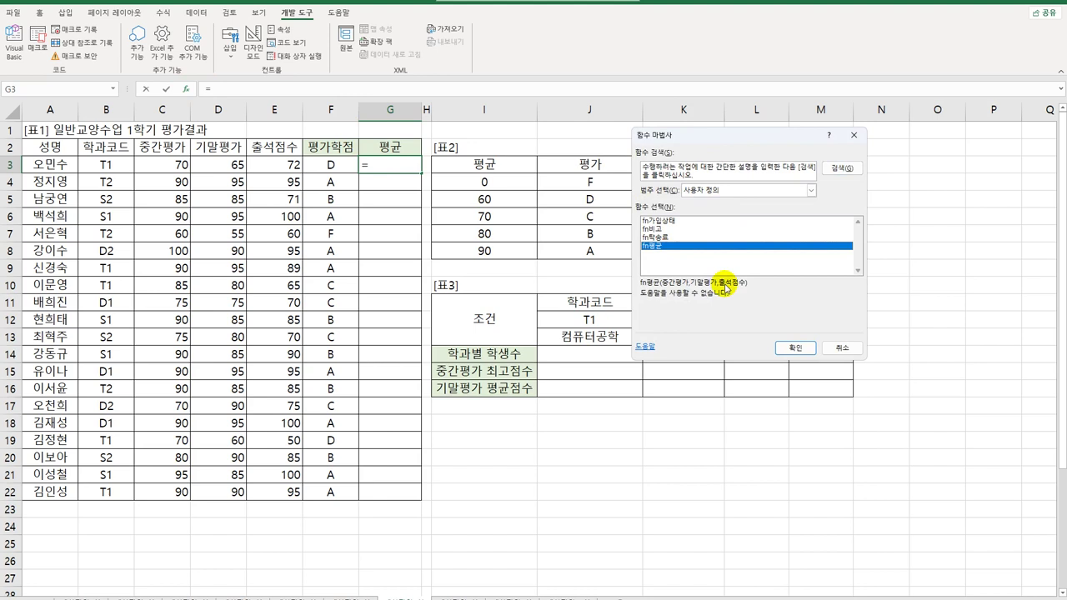
{"action": "left_click", "coordinate": [796, 348]}
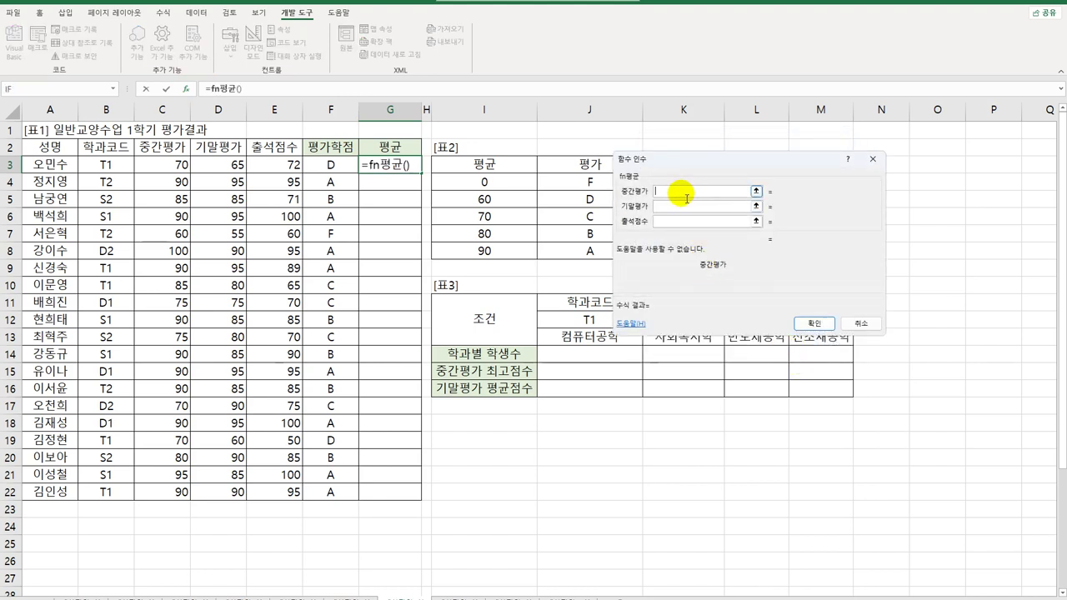
Set the fn평균 arguments to C3, D3 and E3, and fill the formula down through G22.
{"action": "left_click", "coordinate": [187, 165]}
{"action": "left_click", "coordinate": [667, 206]}
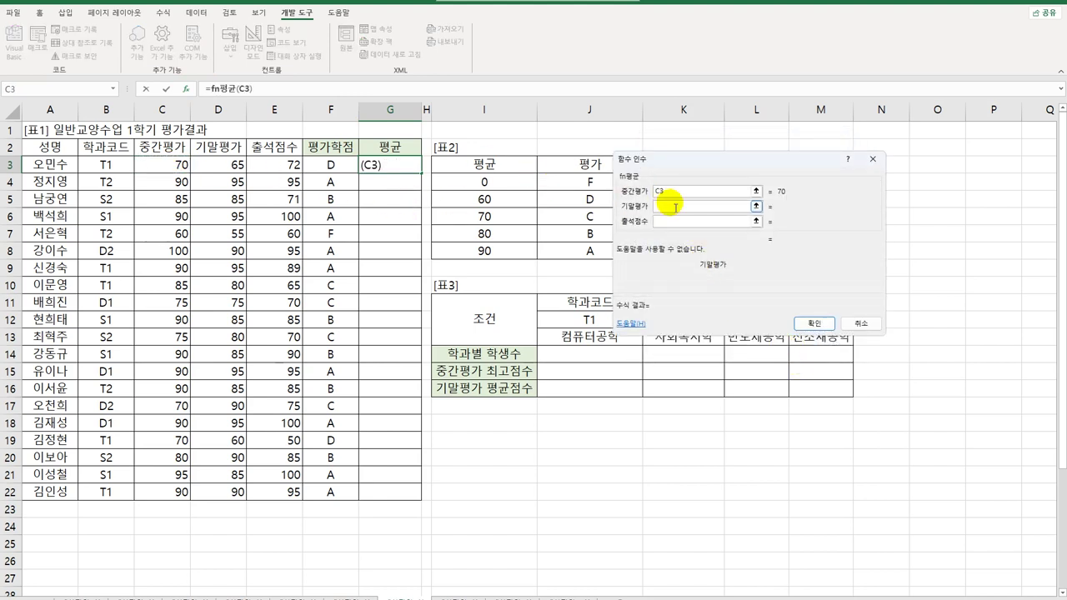
{"action": "left_click", "coordinate": [222, 167]}
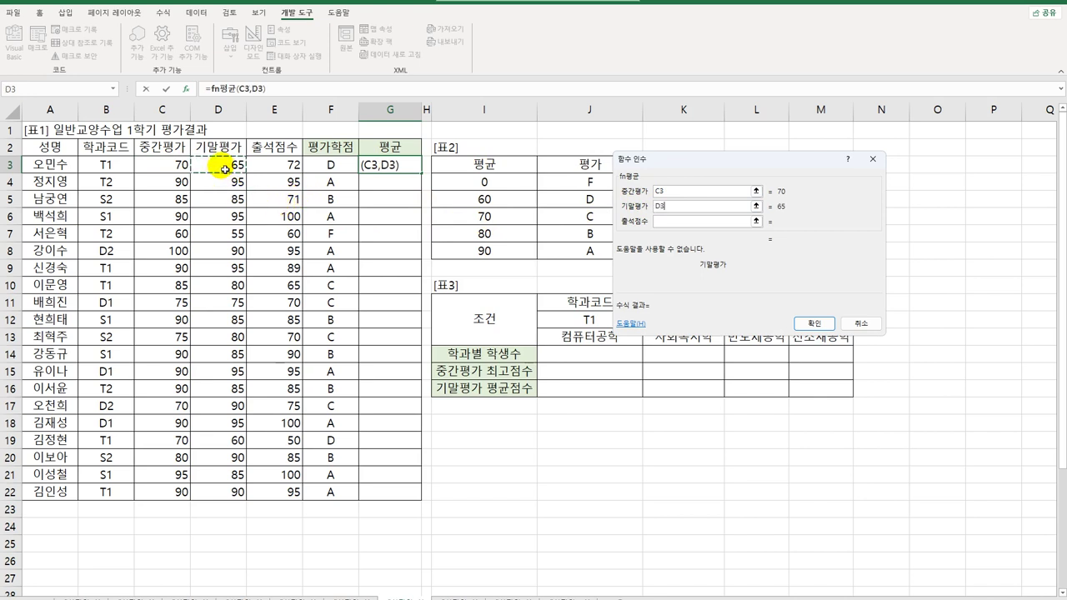
{"action": "left_click", "coordinate": [675, 221]}
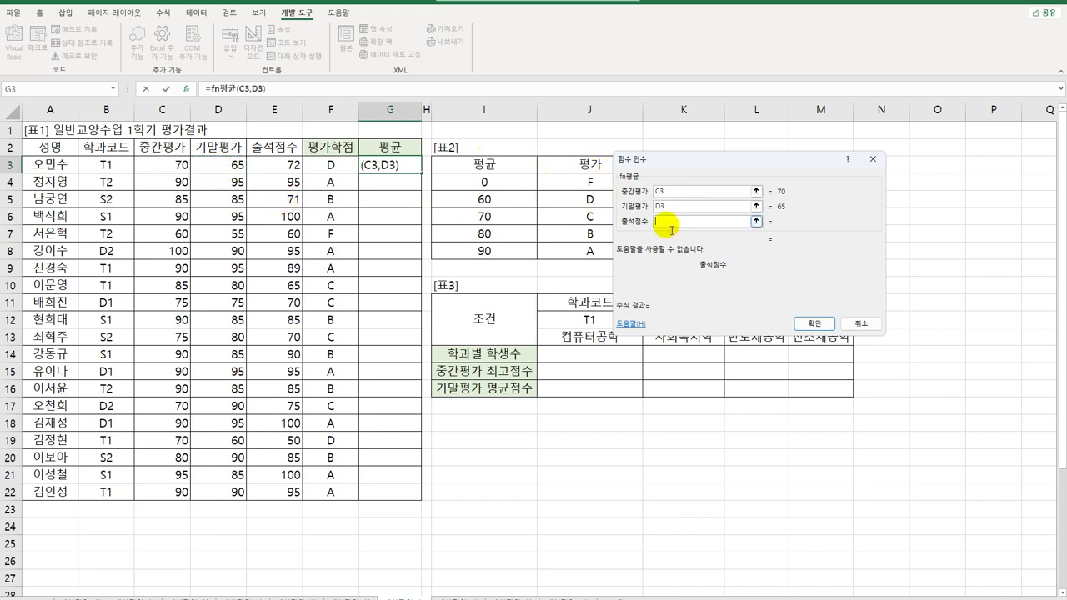
{"action": "left_click", "coordinate": [287, 165]}
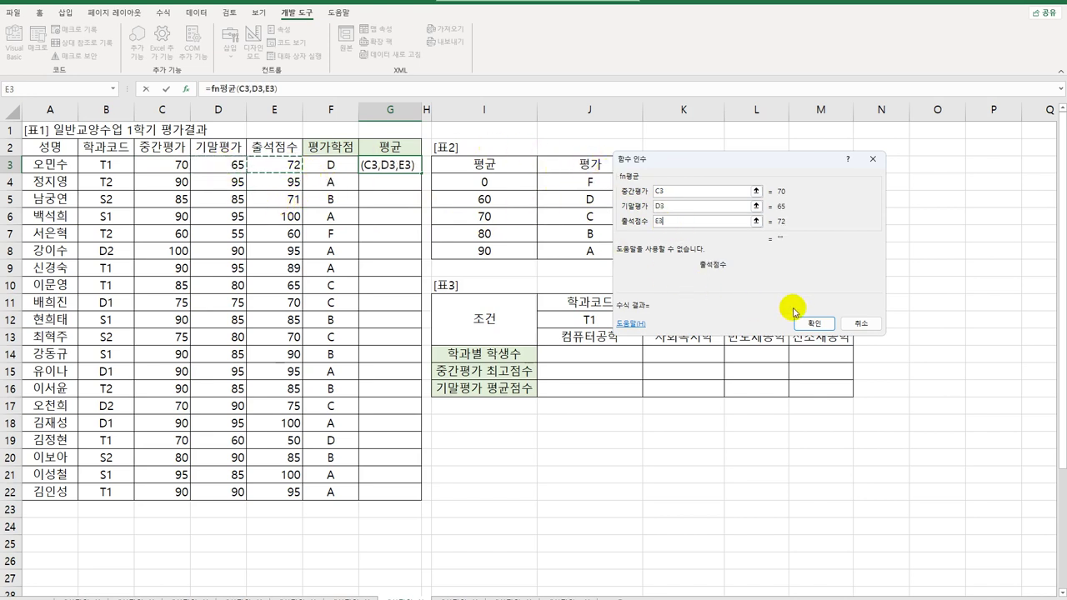
{"action": "left_click", "coordinate": [813, 324]}
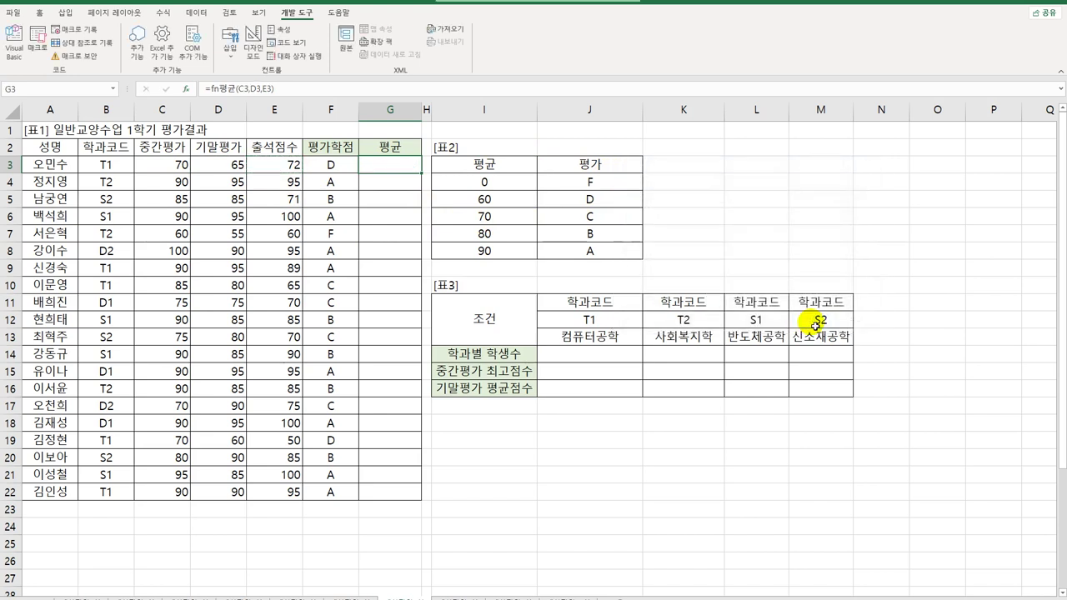
{"action": "double_click", "coordinate": [422, 174]}
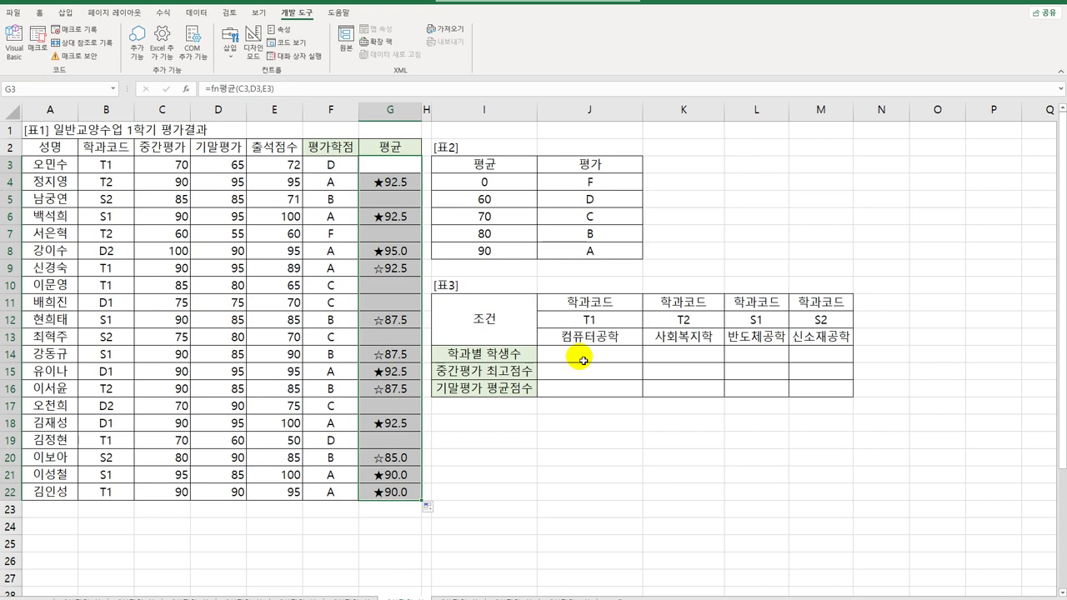
Examine the 학과별 학생수 row in [표3] and the 학과코드 criteria pair above each of its columns.
{"action": "left_click_drag", "start_coordinate": [584, 360], "coordinate": [822, 356]}
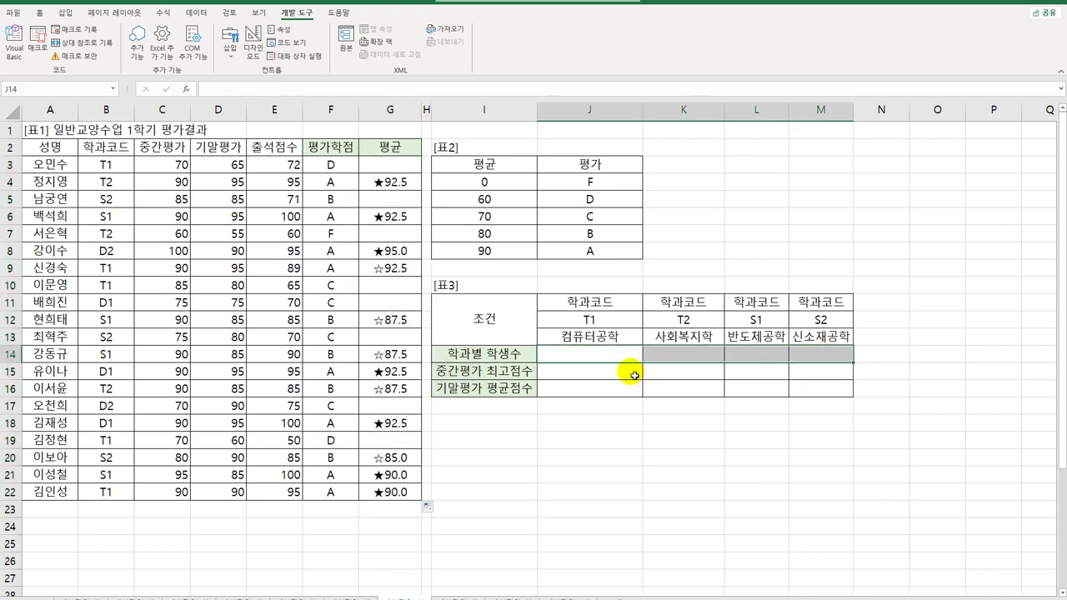
{"action": "left_click", "coordinate": [614, 362]}
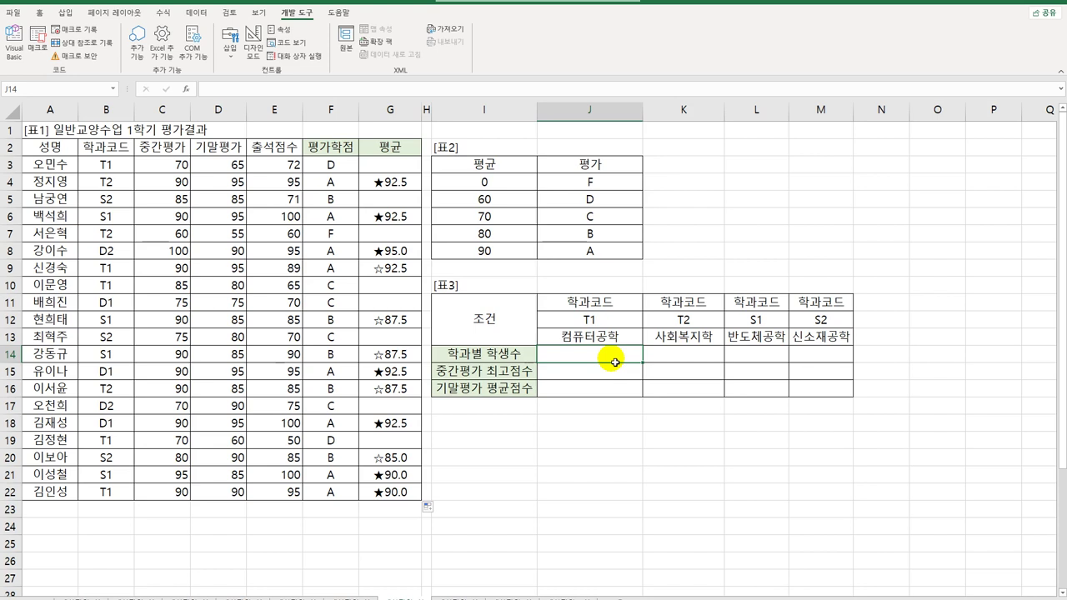
{"action": "left_click_drag", "start_coordinate": [609, 303], "coordinate": [606, 326]}
{"action": "left_click_drag", "start_coordinate": [677, 301], "coordinate": [677, 319]}
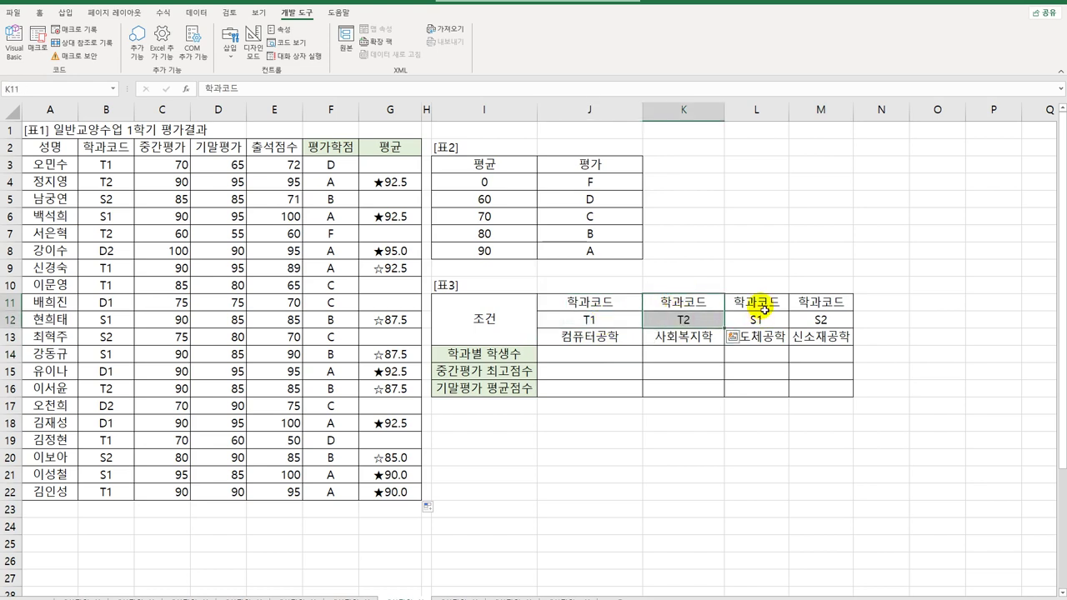
{"action": "left_click_drag", "start_coordinate": [759, 302], "coordinate": [762, 327]}
{"action": "left_click_drag", "start_coordinate": [820, 304], "coordinate": [822, 324]}
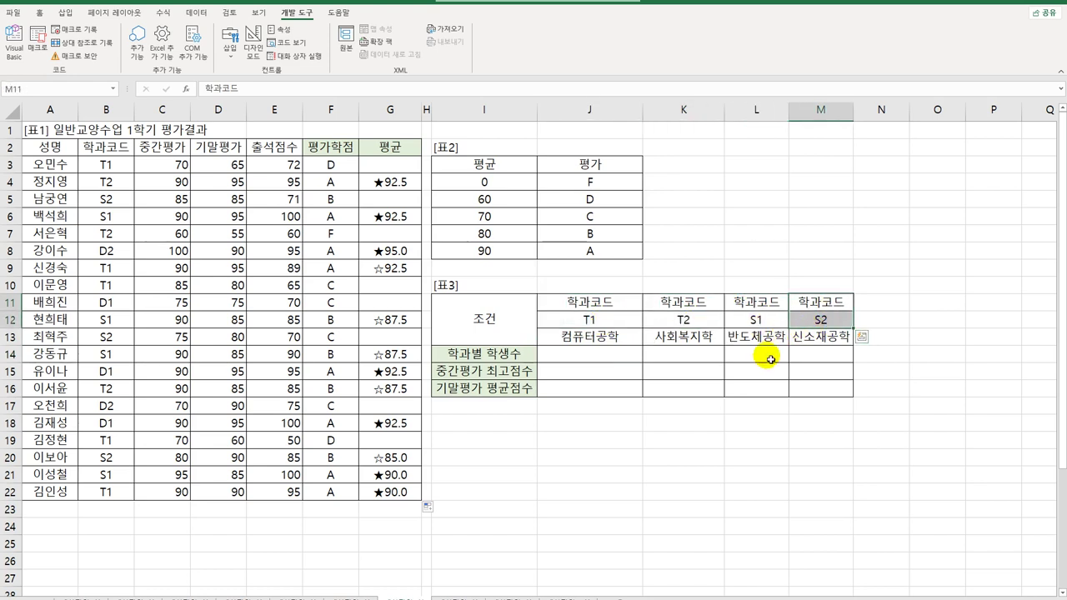
Start a DCOUNTA formula in J14 with the absolute range $A$2:$E$22 as its database.
{"action": "left_click", "coordinate": [558, 358]}
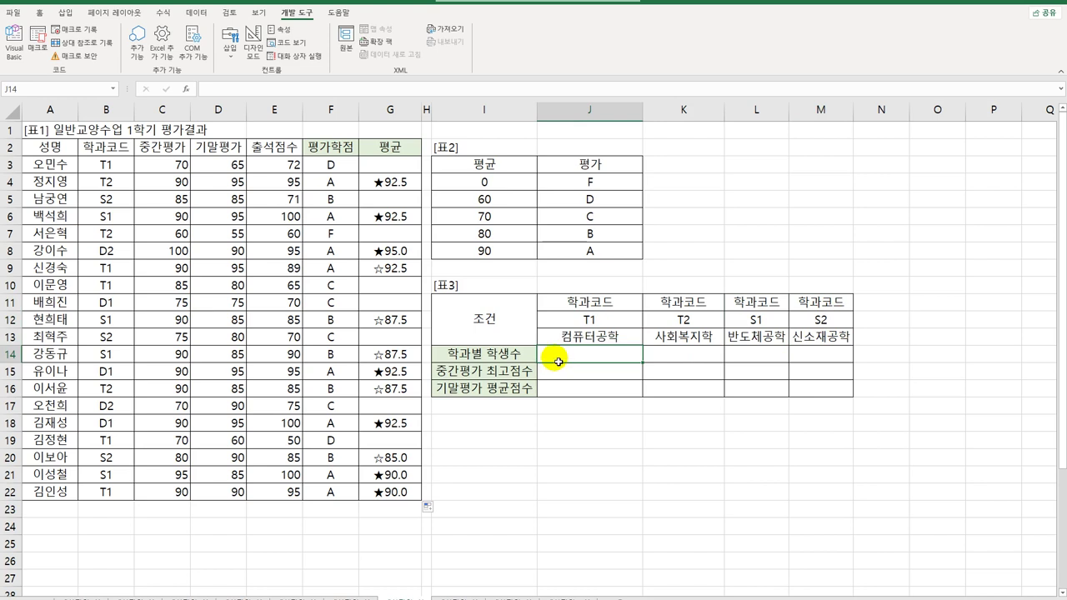
{"action": "type", "text": "=dco"}
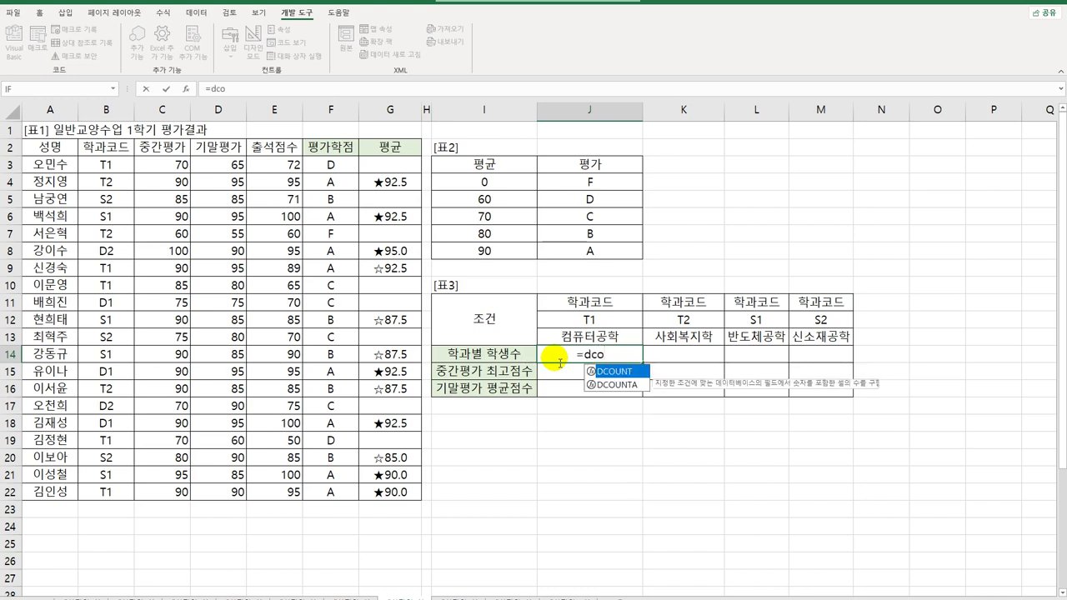
{"action": "key", "text": "Down"}
{"action": "key", "text": "Tab"}
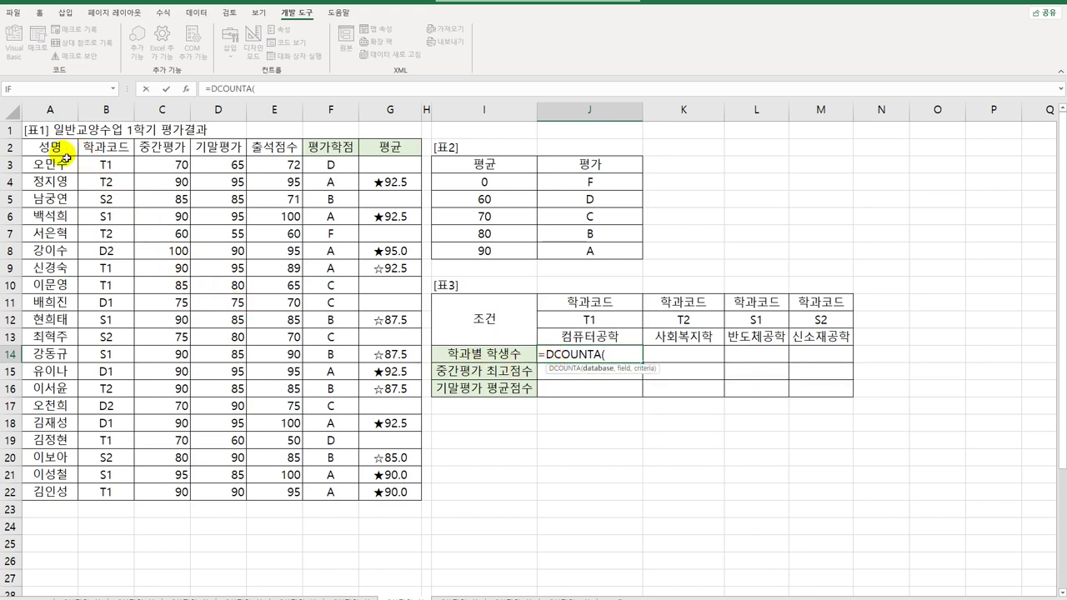
{"action": "left_click_drag", "start_coordinate": [52, 147], "coordinate": [256, 494]}
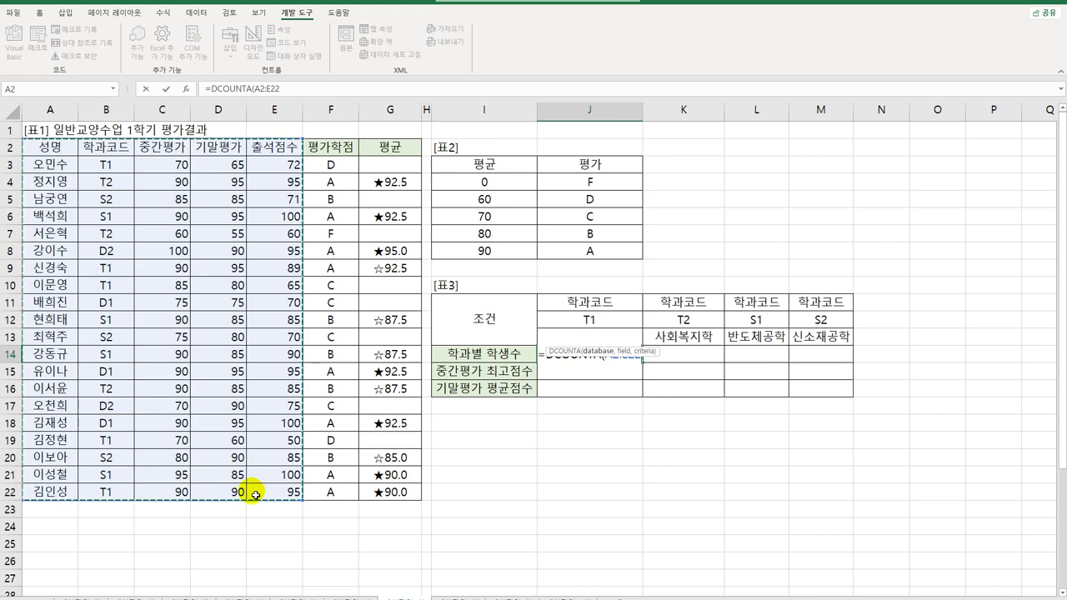
{"action": "key", "text": "F4"}
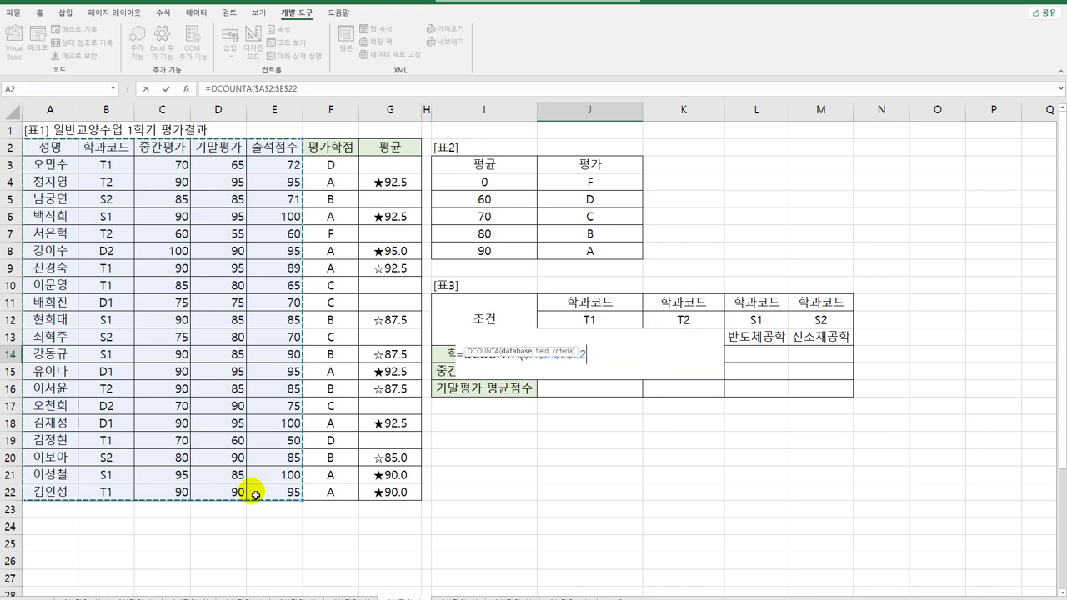
{"action": "type", "text": ","}
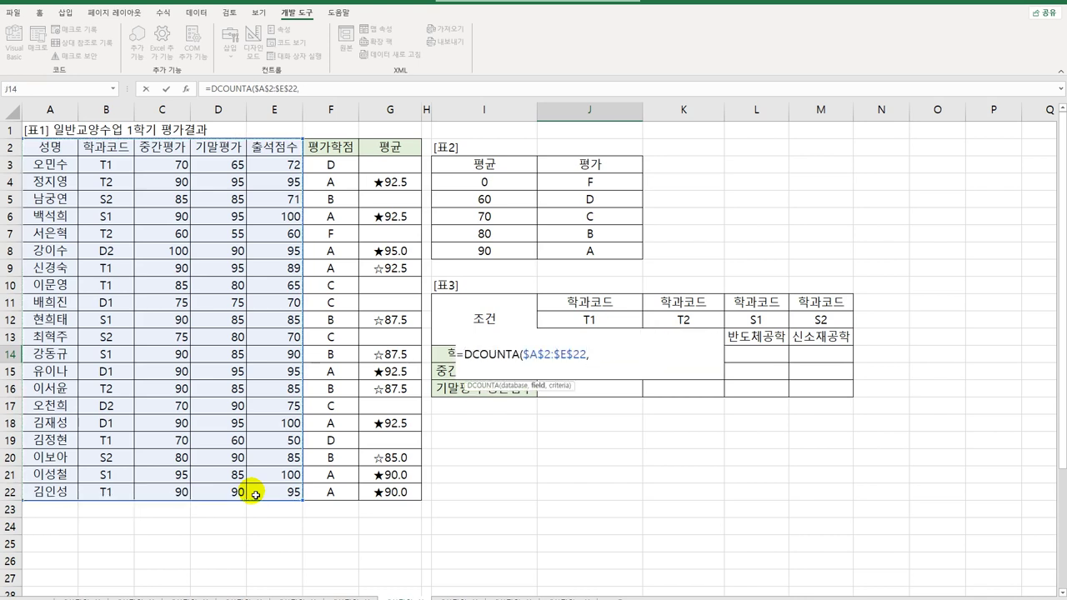
Add B2 as the field and J11:J12 as the criteria range of the DCOUNTA formula in J14.
{"action": "left_click", "coordinate": [118, 149]}
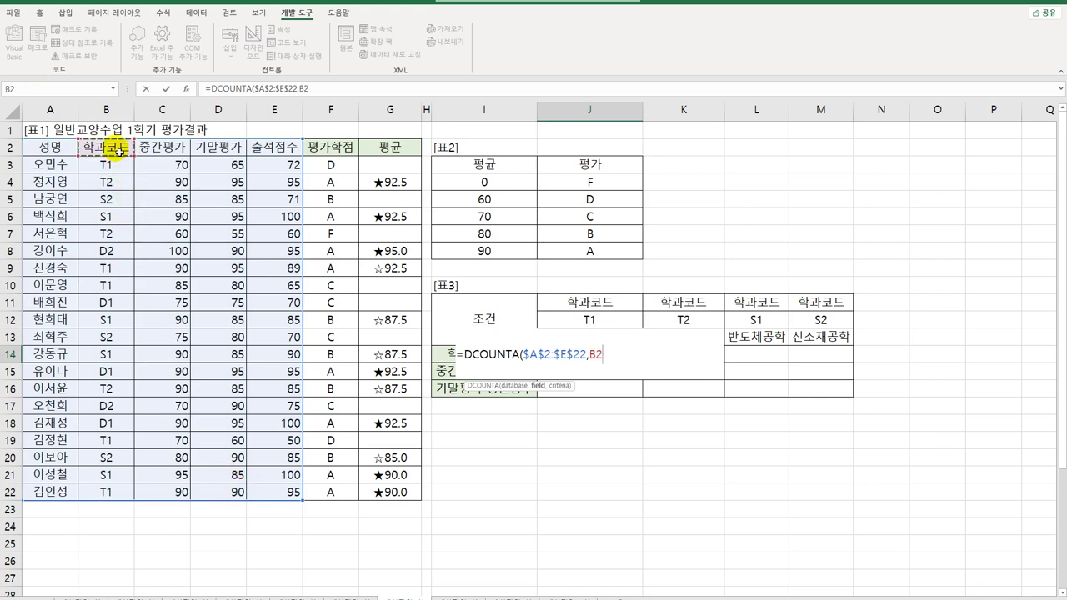
{"action": "type", "text": ","}
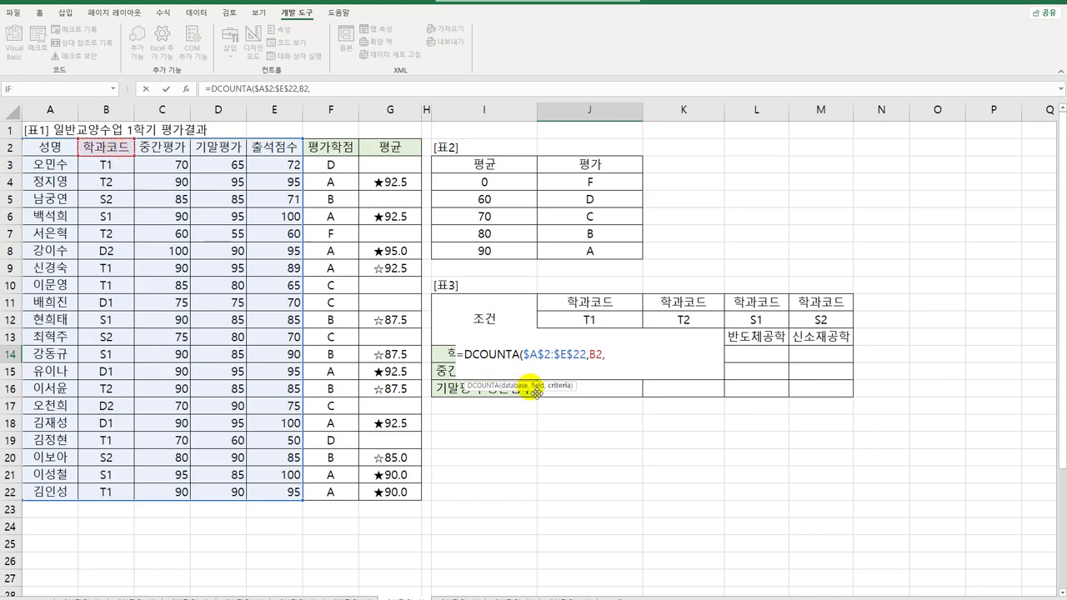
{"action": "left_click", "coordinate": [593, 307]}
{"action": "left_click_drag", "start_coordinate": [599, 310], "coordinate": [597, 318]}
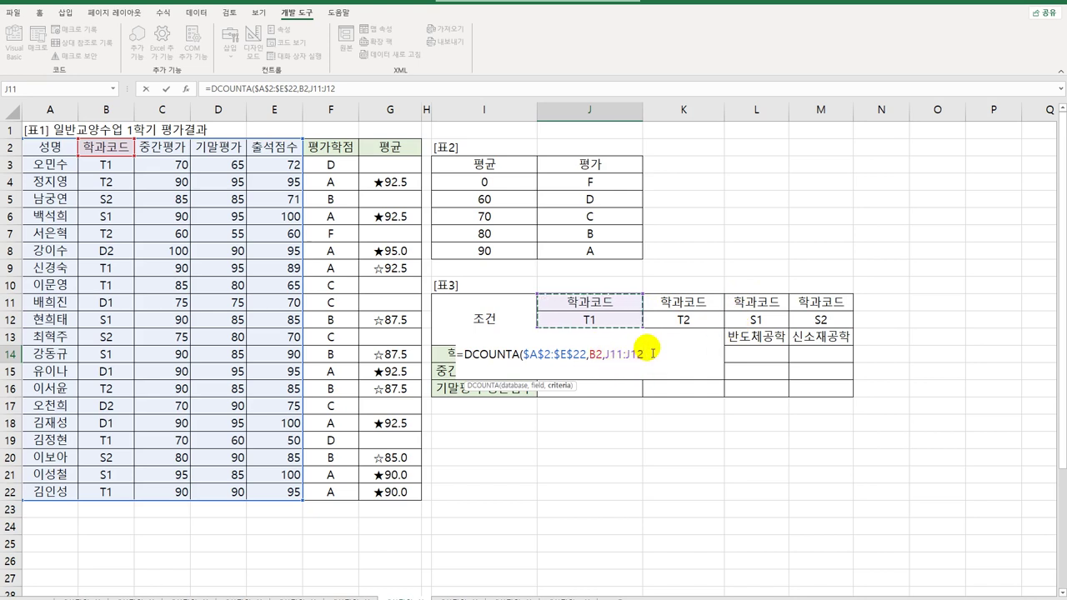
Make the DCOUNTA field reference absolute as $B$2 in J14, enter the formula, and fill it across through M14.
{"action": "left_click", "coordinate": [603, 356]}
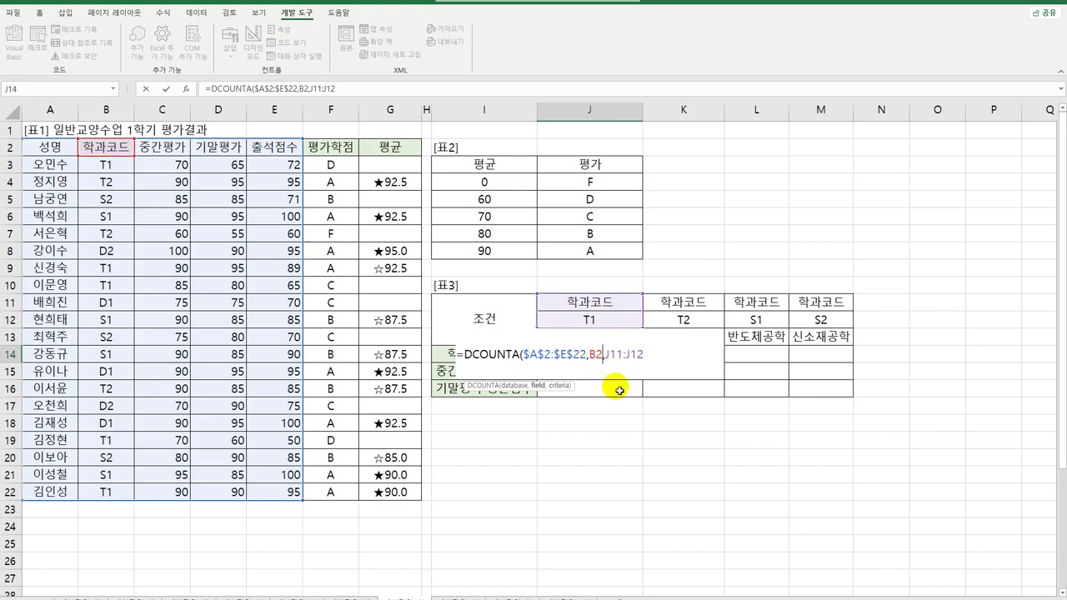
{"action": "key", "text": "F4"}
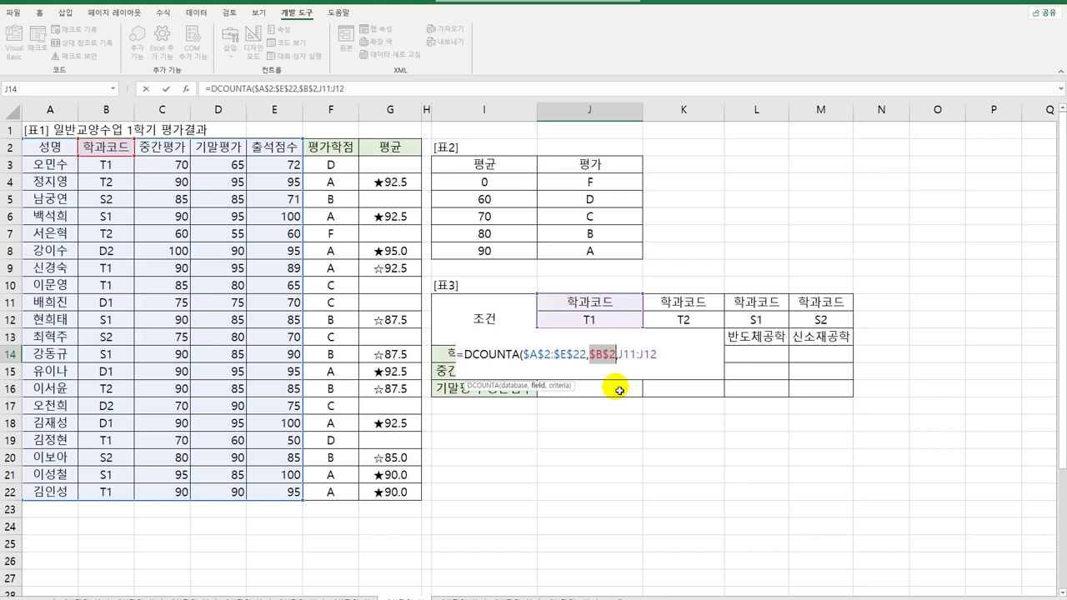
{"action": "left_click", "coordinate": [659, 361]}
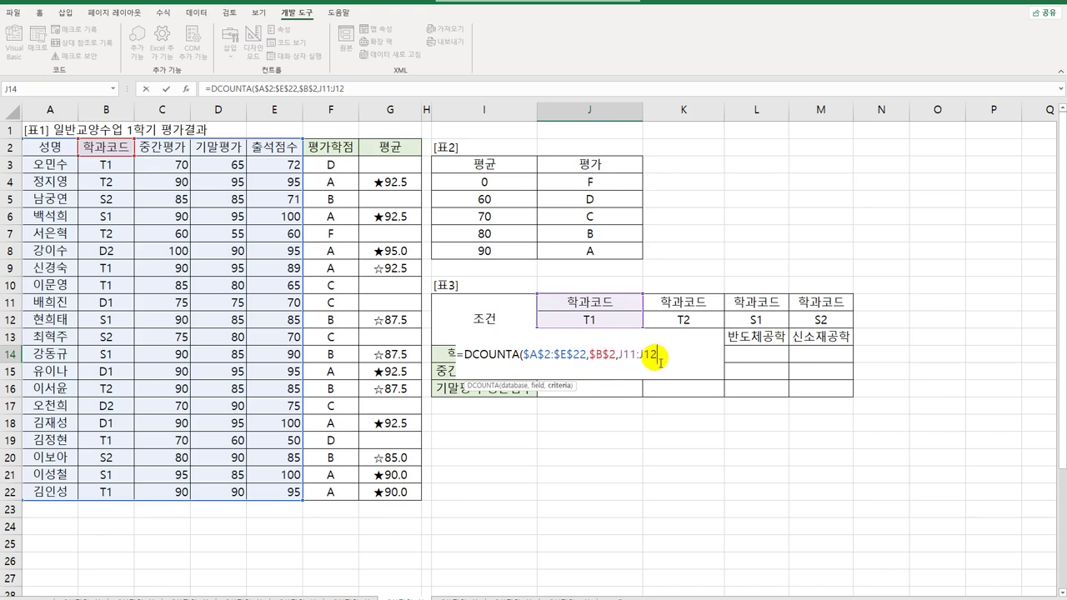
{"action": "double_click", "coordinate": [597, 358]}
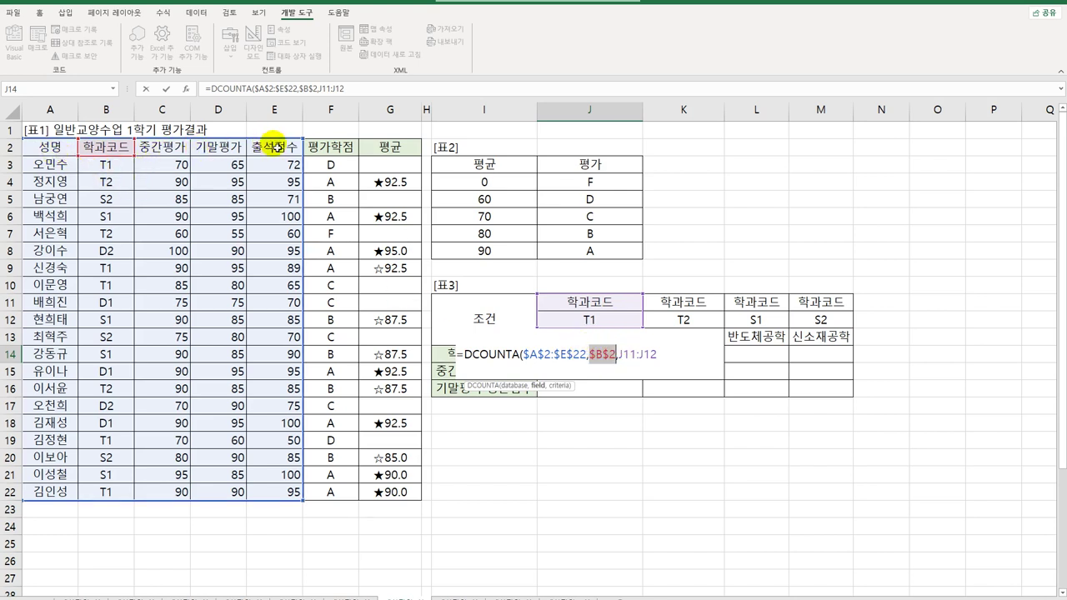
{"action": "left_click", "coordinate": [660, 359]}
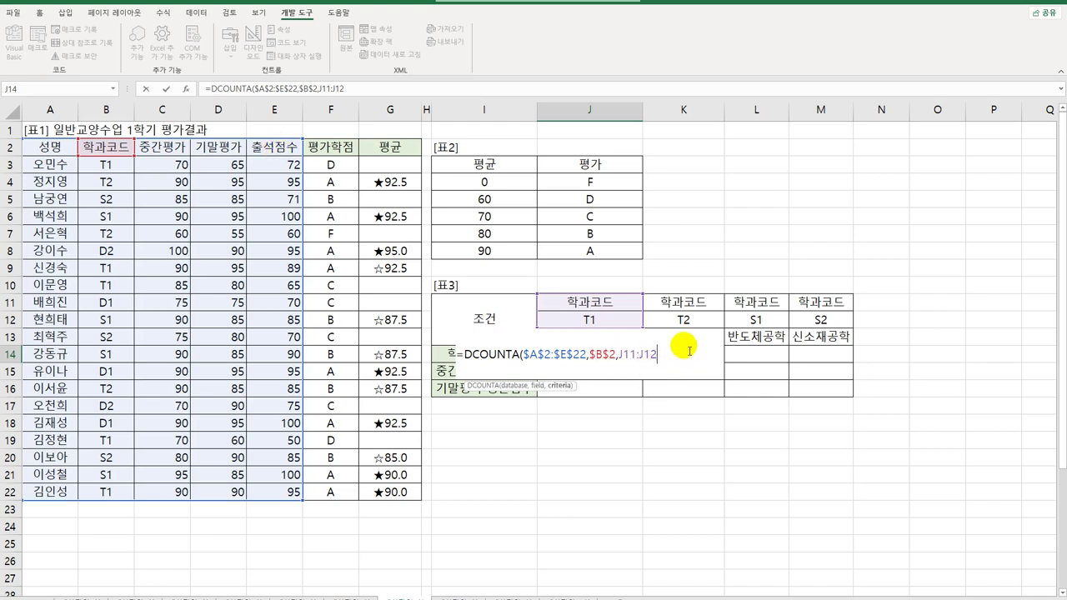
{"action": "key", "text": "Return"}
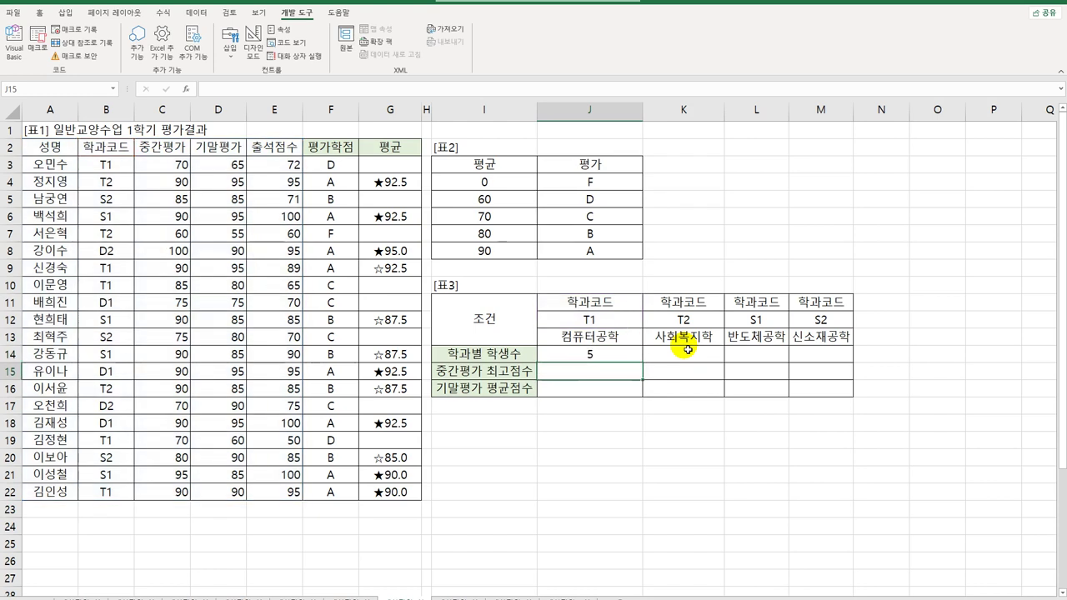
{"action": "left_click", "coordinate": [623, 357]}
{"action": "left_click_drag", "start_coordinate": [643, 364], "coordinate": [814, 372]}
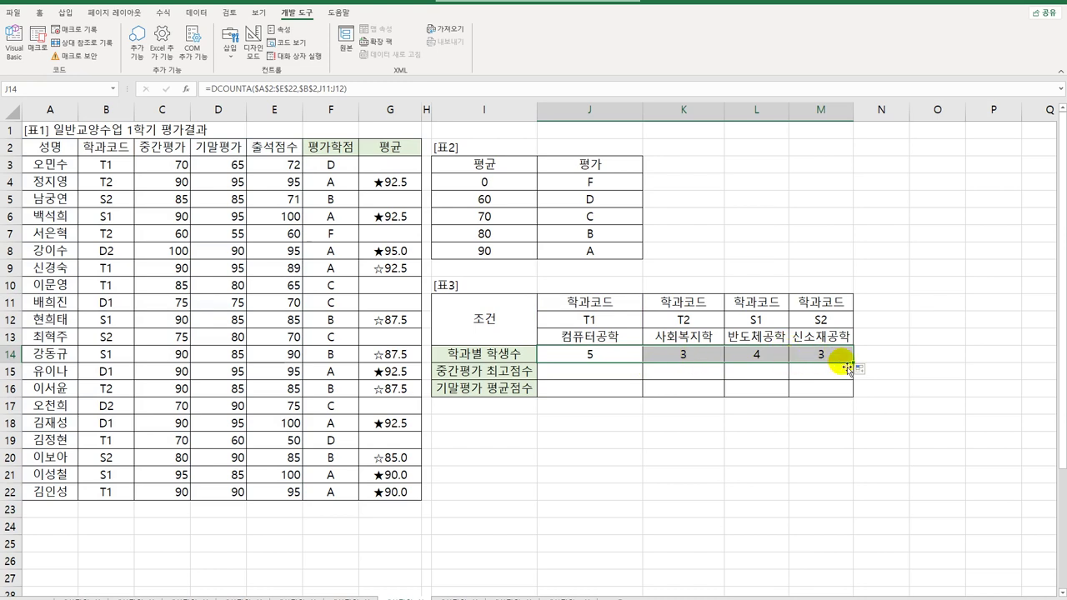
Reopen the J14 formula and nest its DCOUNTA function inside a REPT function.
{"action": "double_click", "coordinate": [590, 358]}
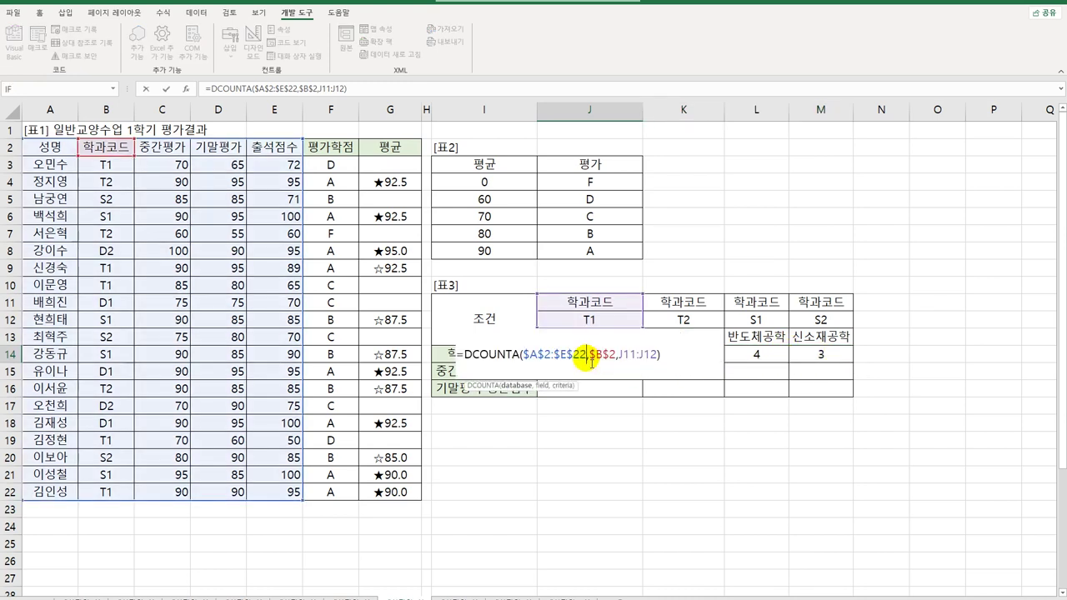
{"action": "left_click", "coordinate": [464, 354]}
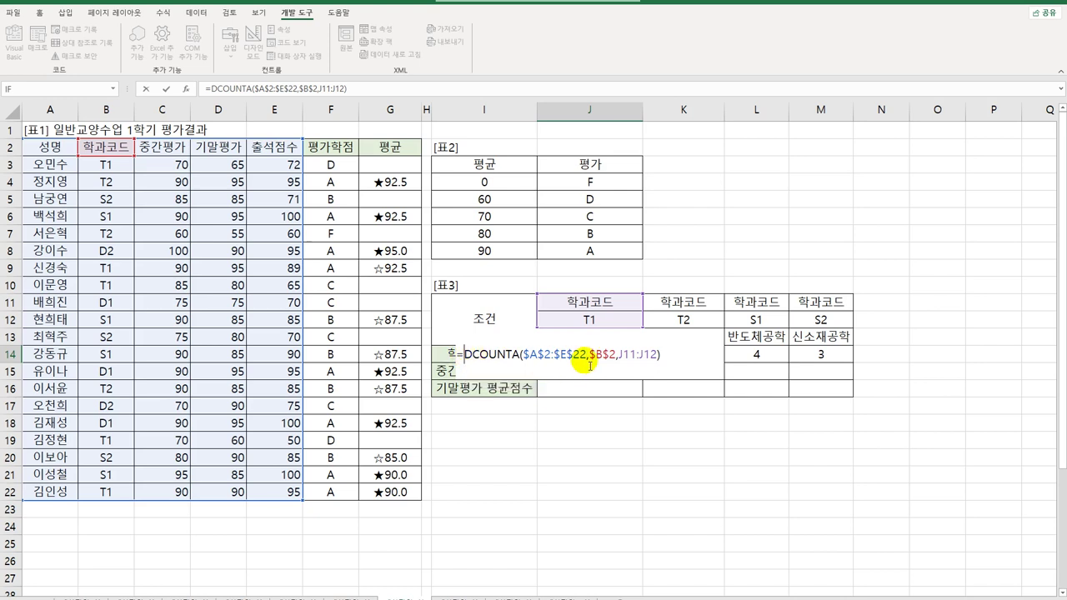
{"action": "type", "text": "re"}
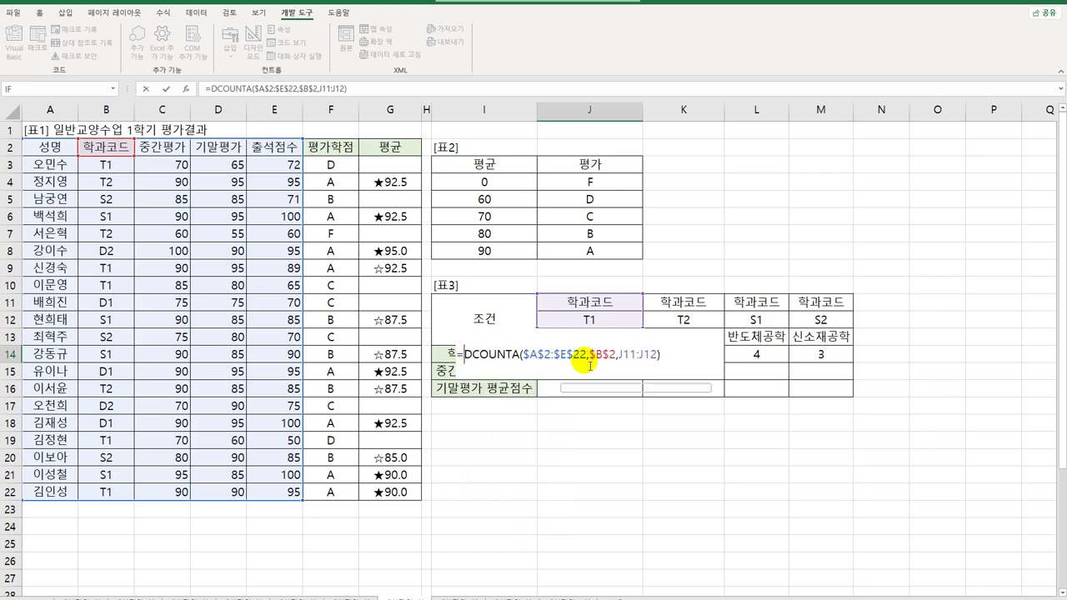
{"action": "type", "text": "pt"}
{"action": "key", "text": "Tab"}
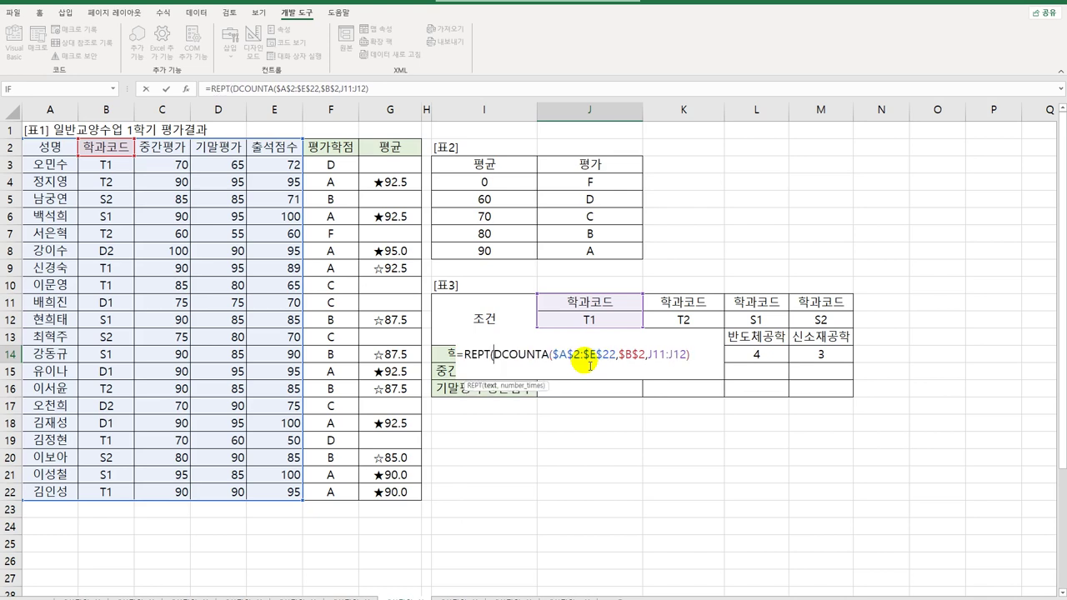
Set the REPT text argument to the special symbol "♡", with the DCOUNTA result as the number of repetitions.
{"action": "type", "text": "\""}
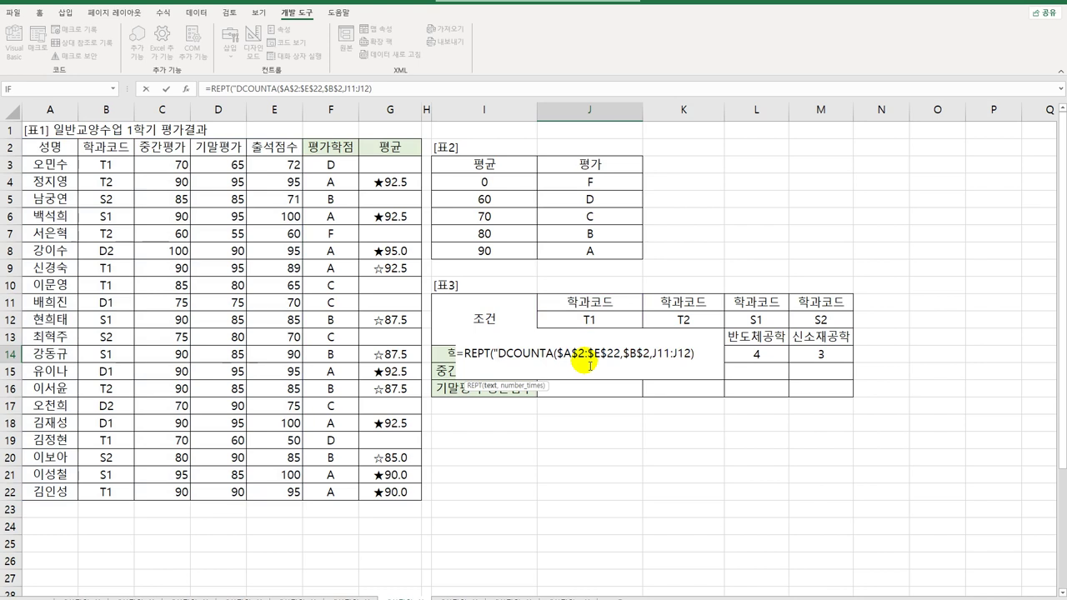
{"action": "type", "text": "ㅁ"}
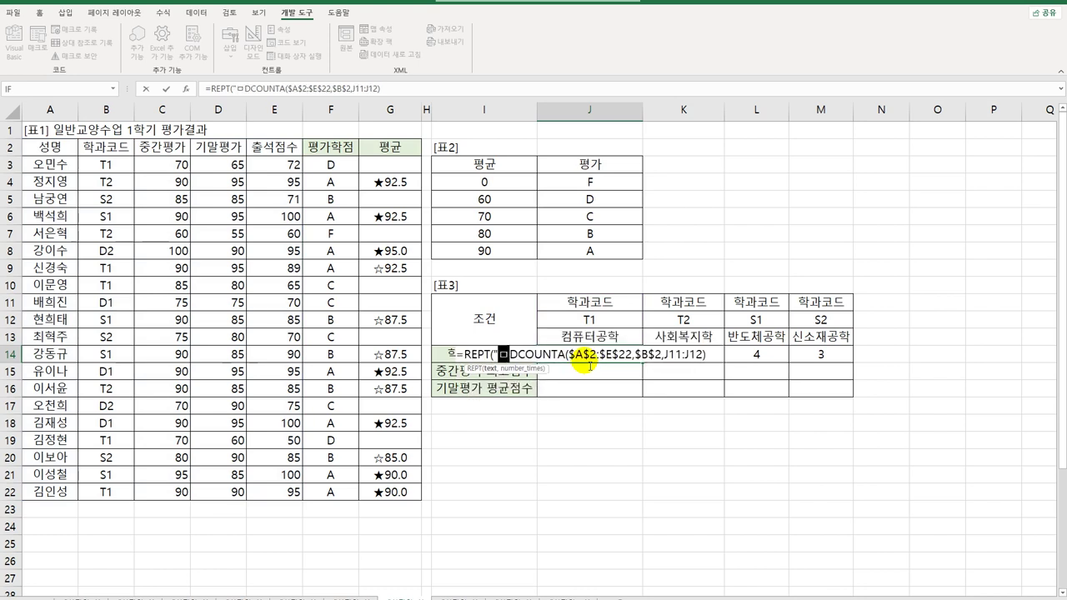
{"action": "key", "text": "Hangul_Hanja"}
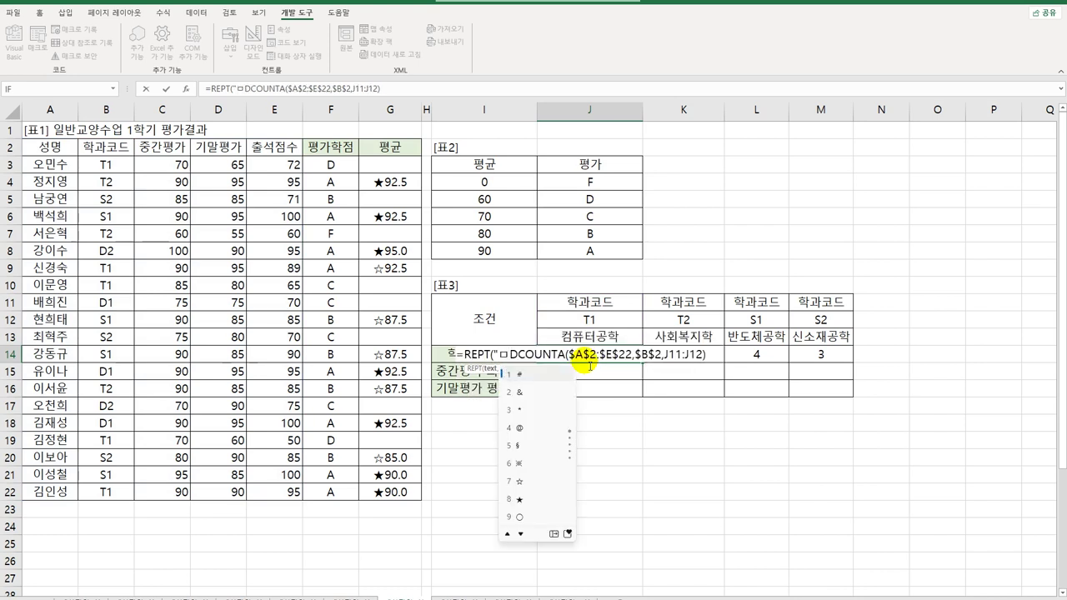
{"action": "left_click", "coordinate": [554, 533]}
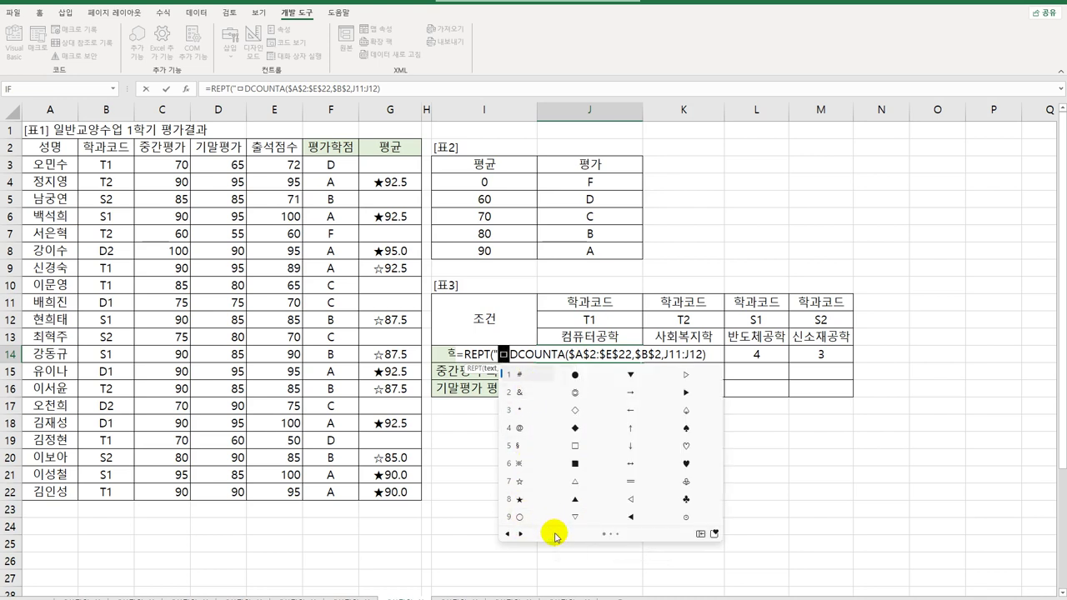
{"action": "left_click", "coordinate": [686, 446]}
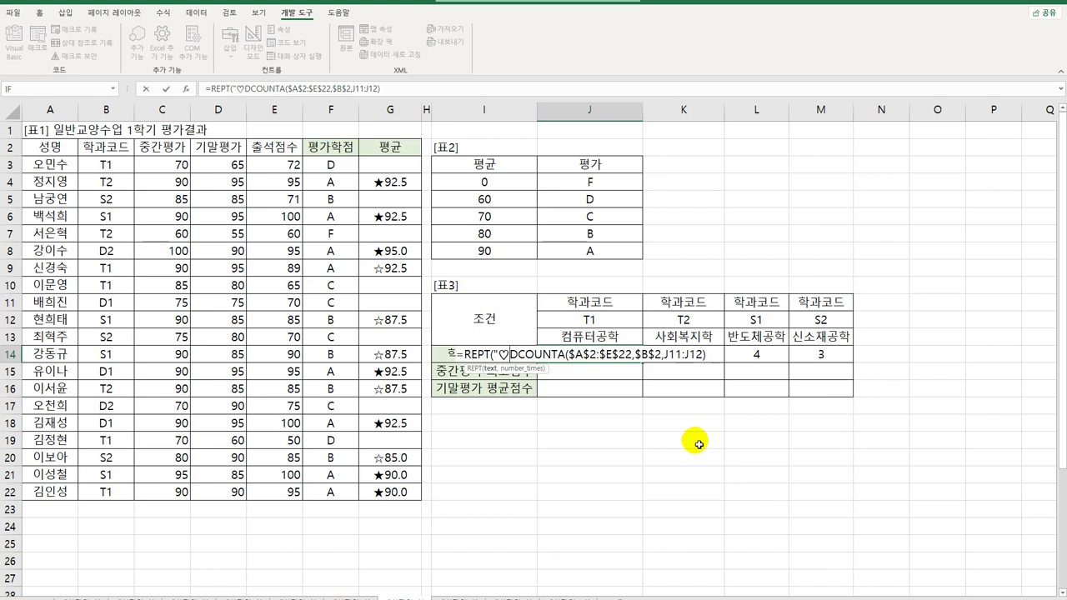
{"action": "type", "text": "\""}
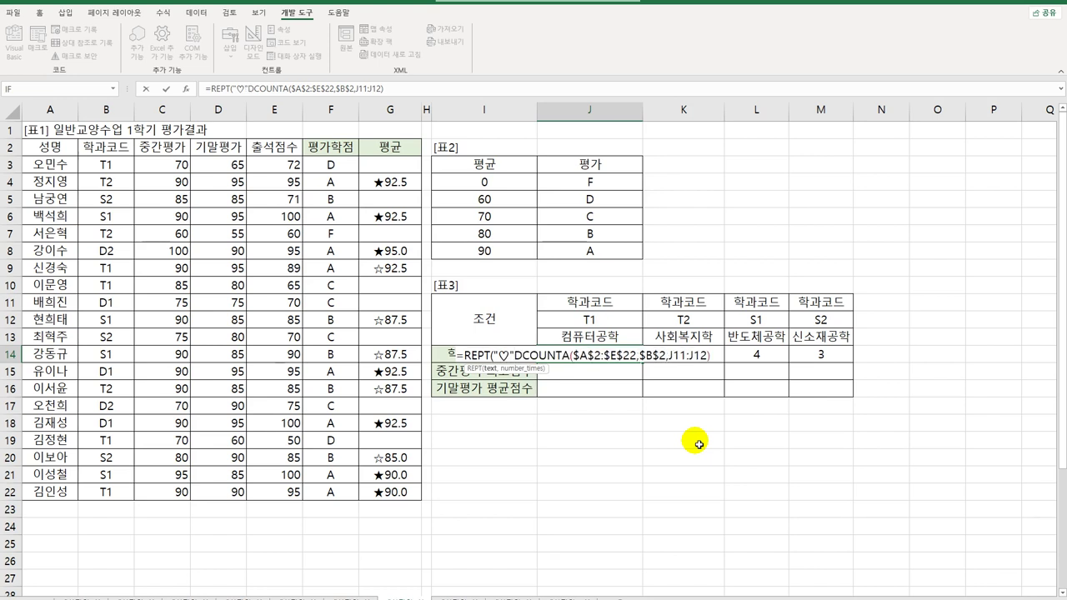
{"action": "type", "text": ","}
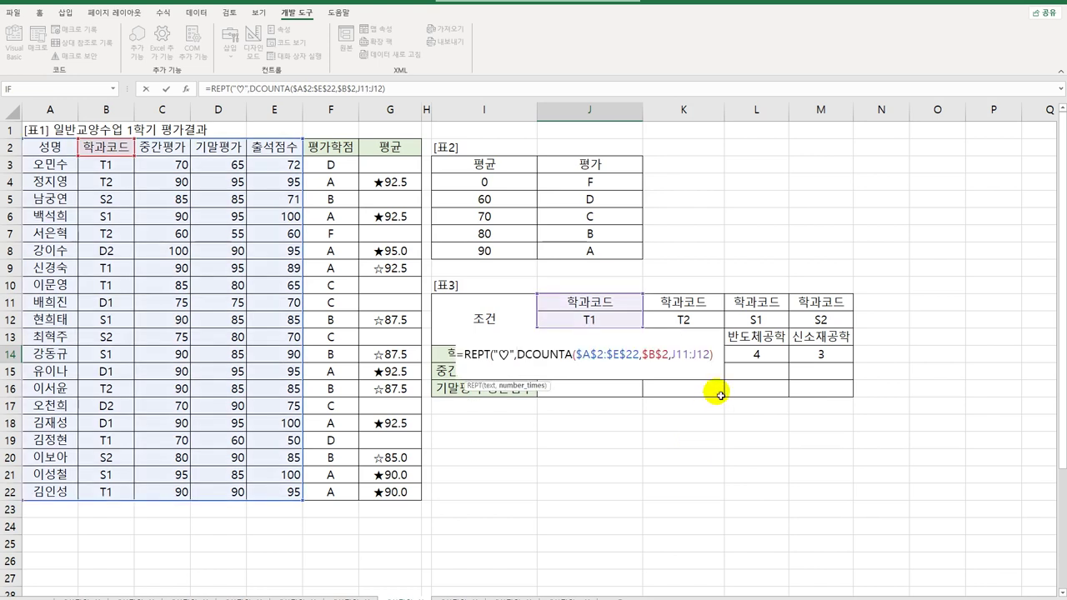
Close and enter the REPT formula in J14, and fill it across the 학과별 학생수 row through M14.
{"action": "left_click", "coordinate": [715, 354]}
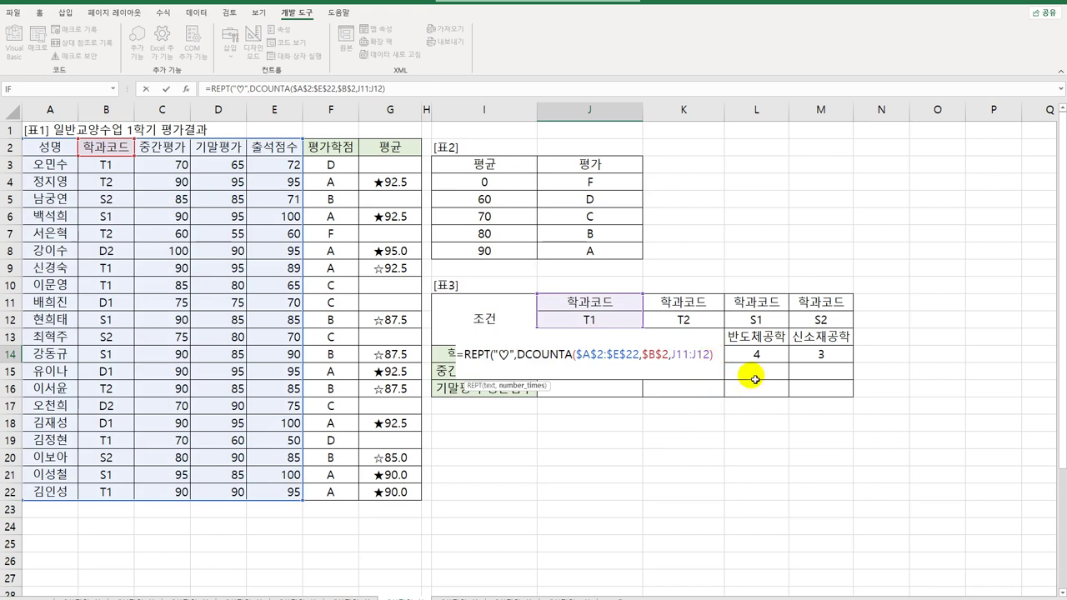
{"action": "type", "text": ")"}
{"action": "key", "text": "Return"}
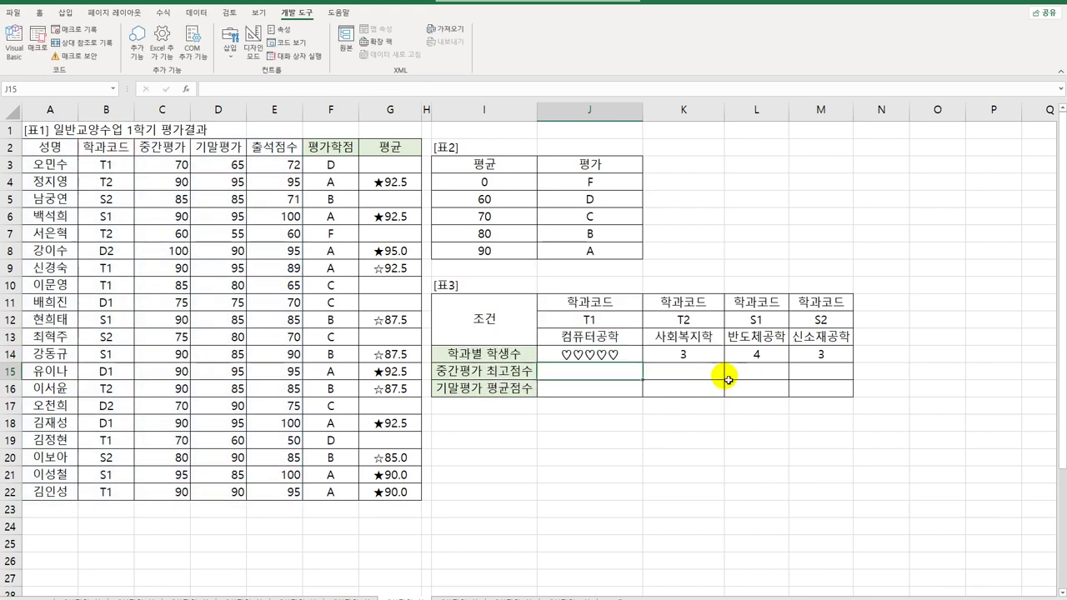
{"action": "left_click", "coordinate": [629, 360]}
{"action": "left_click_drag", "start_coordinate": [648, 366], "coordinate": [859, 366]}
{"action": "left_click", "coordinate": [616, 357]}
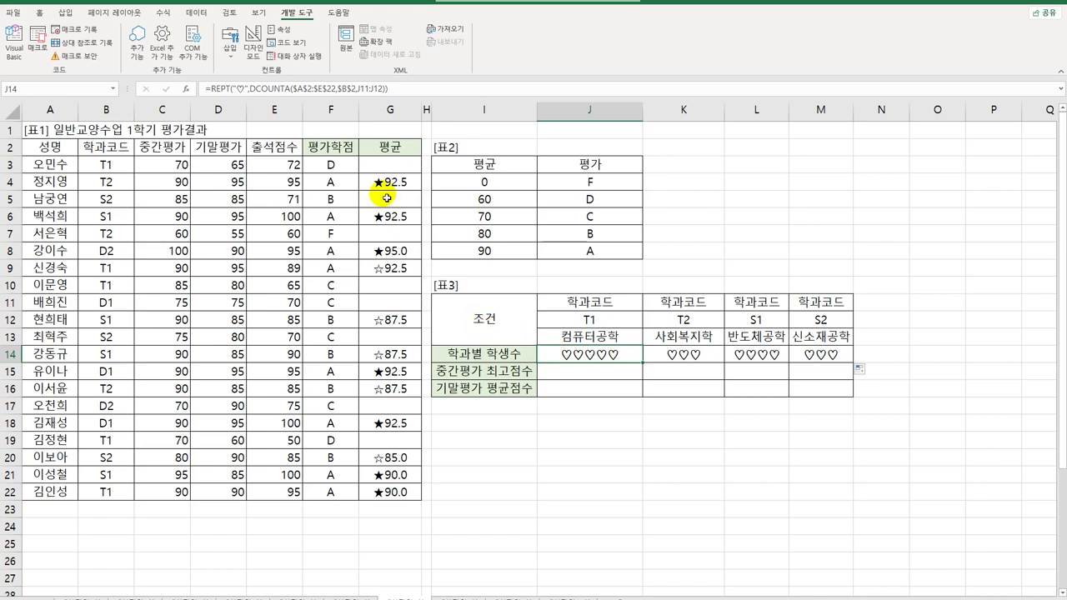
Start an INDEX formula in J15 for 중간평가 최고점수 with the absolute 성명 range $A$3:$A$22 as its array.
{"action": "left_click", "coordinate": [601, 380]}
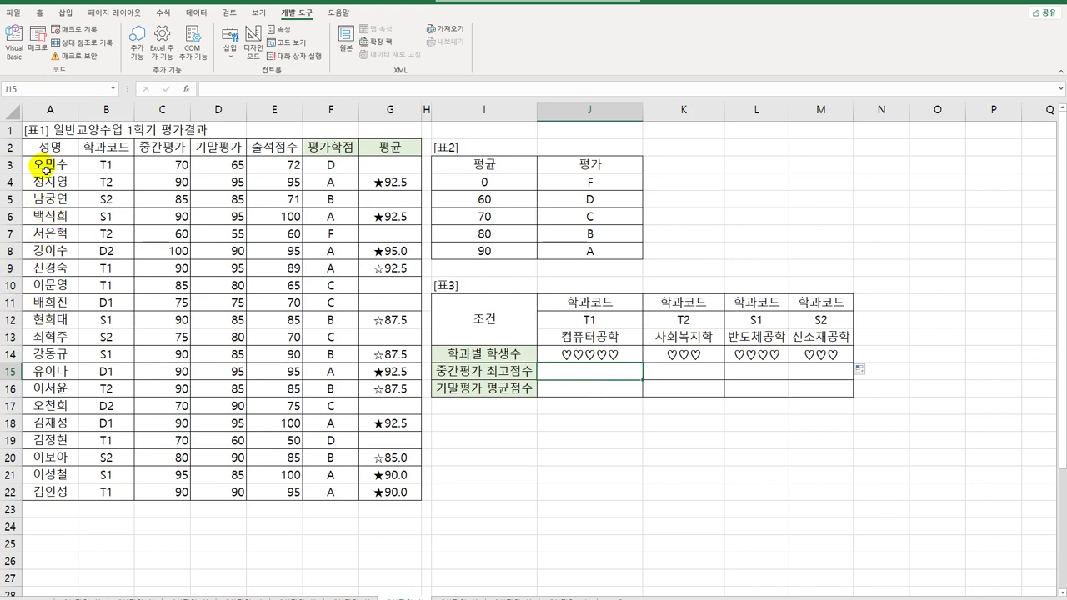
{"action": "left_click_drag", "start_coordinate": [42, 165], "coordinate": [47, 493]}
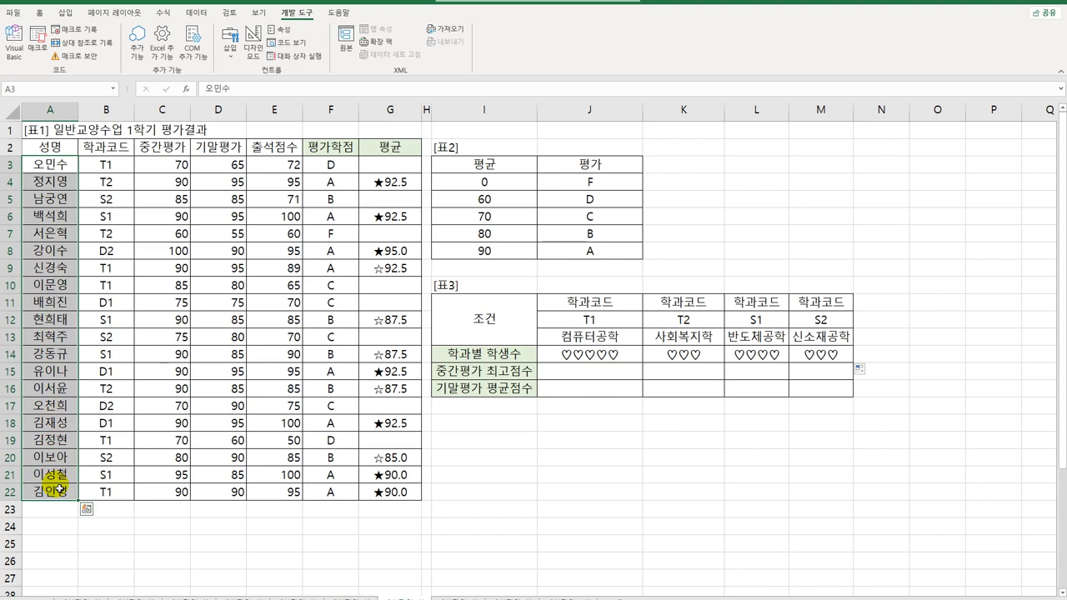
{"action": "left_click_drag", "start_coordinate": [153, 164], "coordinate": [161, 409]}
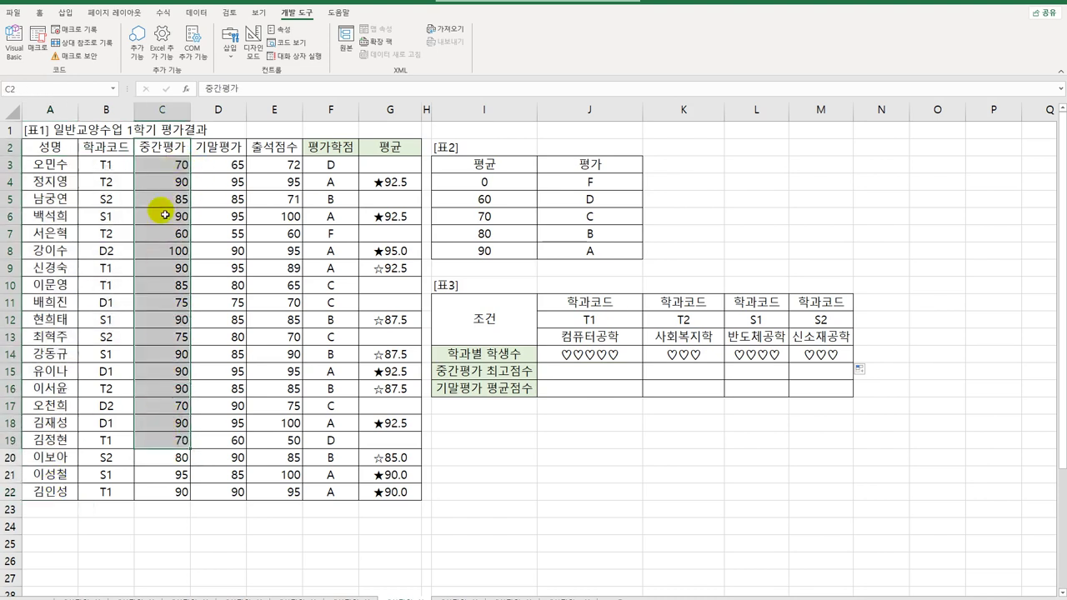
{"action": "left_click_drag", "start_coordinate": [169, 167], "coordinate": [147, 496]}
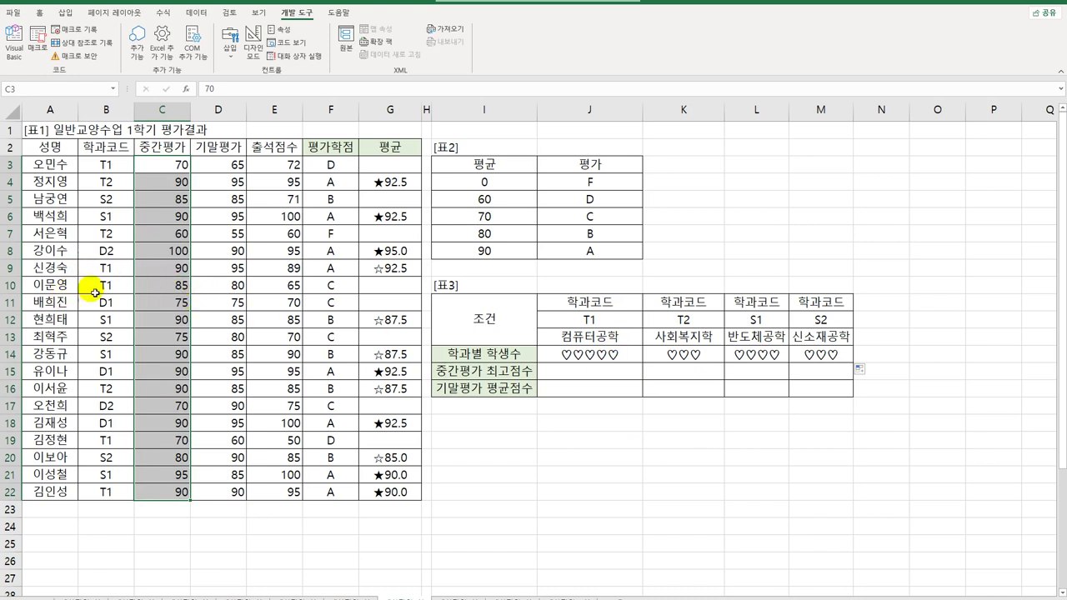
{"action": "left_click", "coordinate": [596, 374]}
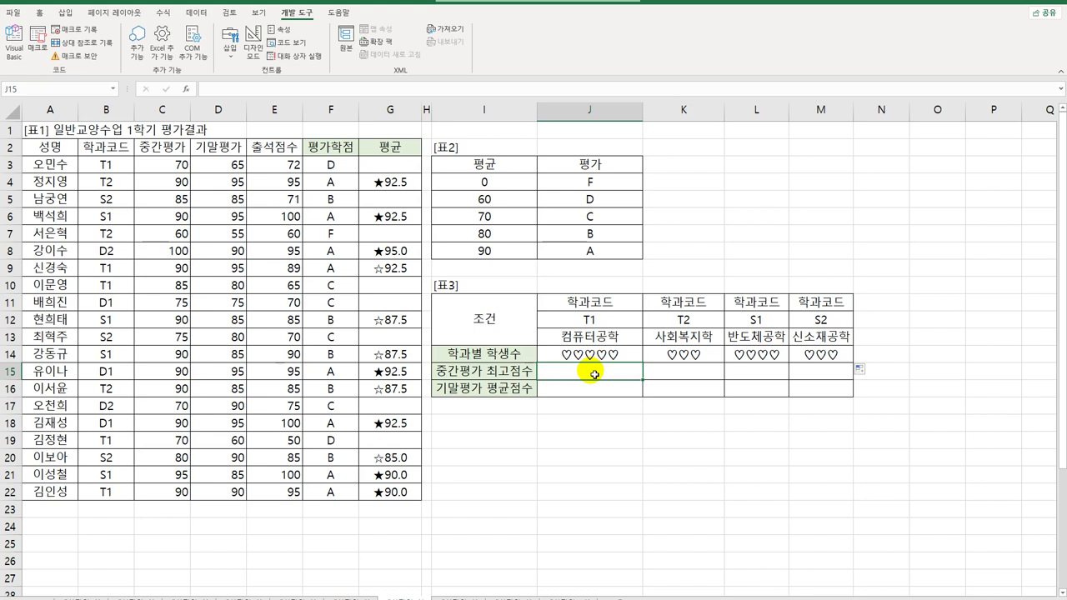
{"action": "type", "text": "="}
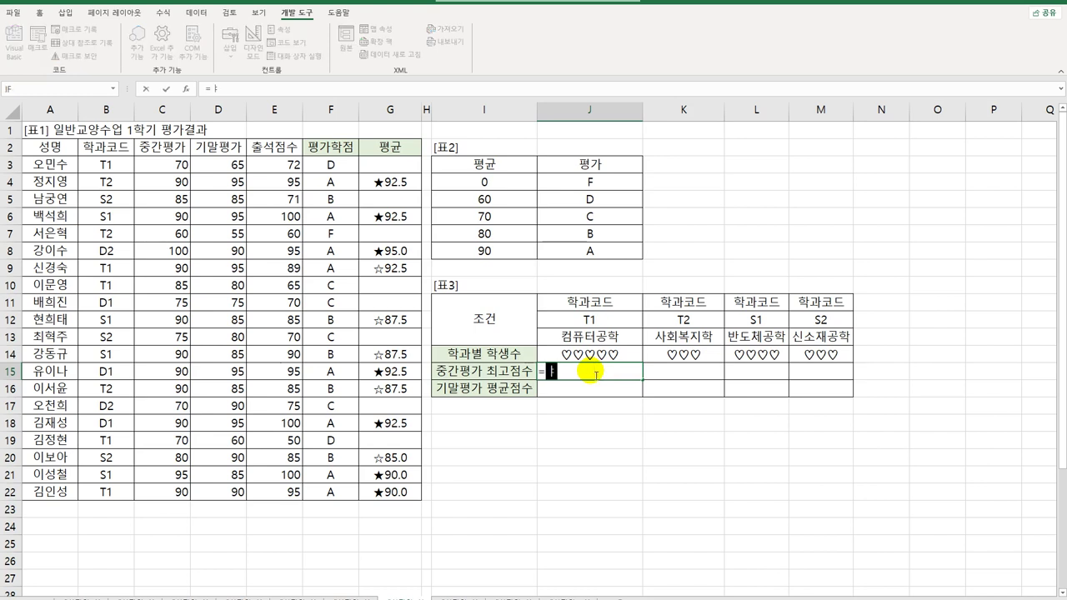
{"action": "type", "text": "INDEX("}
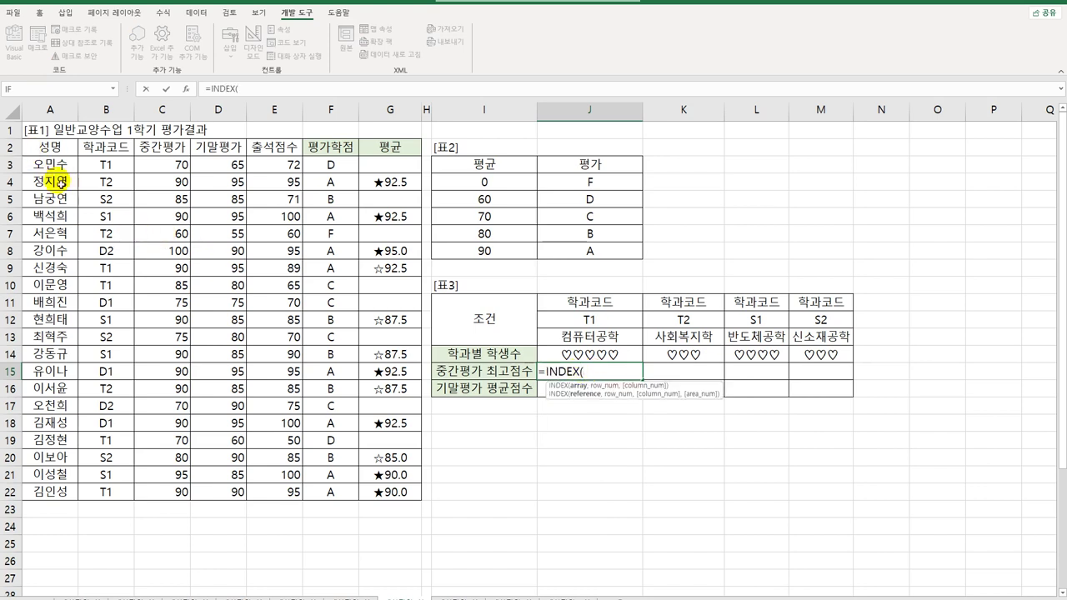
{"action": "left_click_drag", "start_coordinate": [50, 164], "coordinate": [57, 491]}
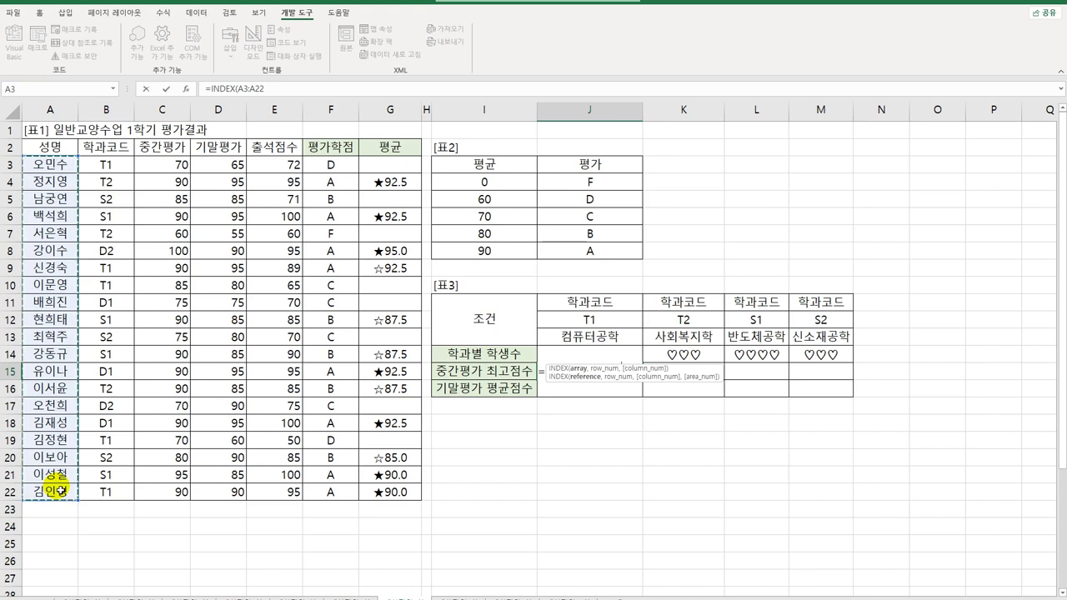
{"action": "key", "text": "F4"}
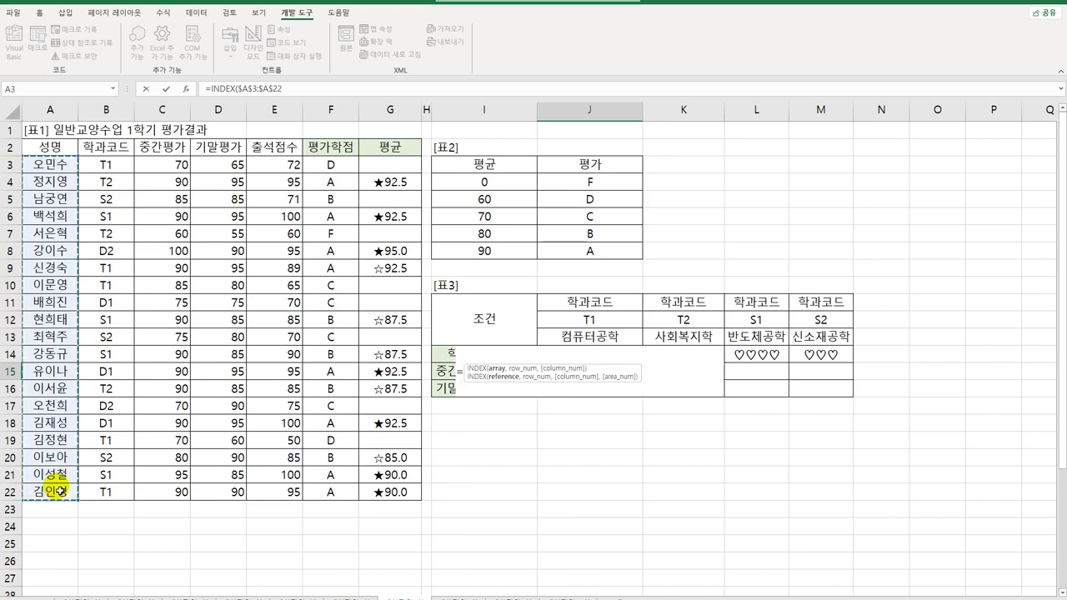
{"action": "type", "text": ","}
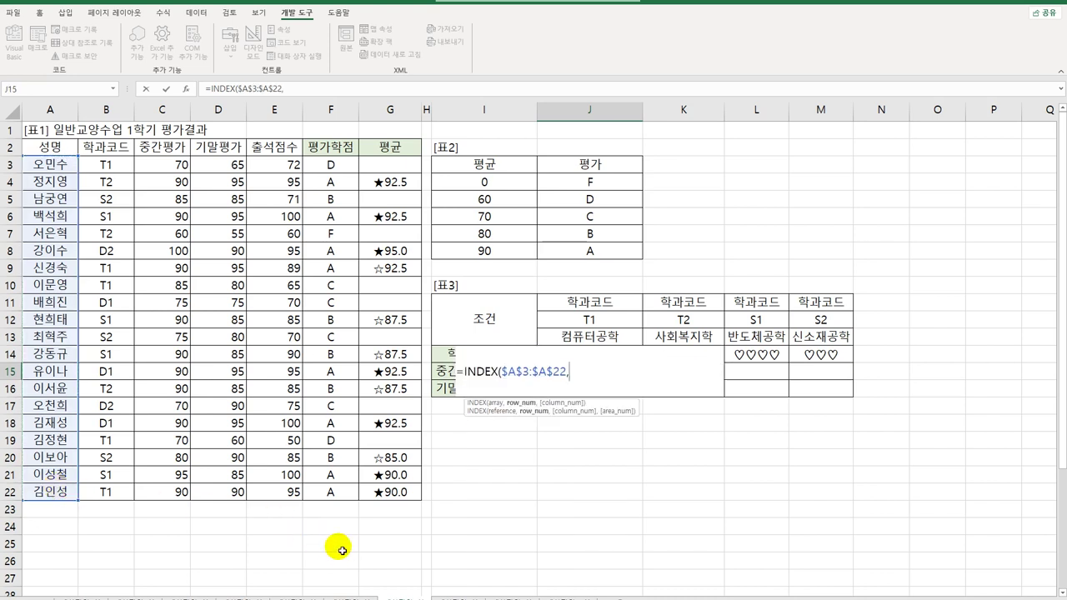
Nest a MATCH function as the row number of the INDEX formula, with a MAX function as its lookup value.
{"action": "type", "text": "mat"}
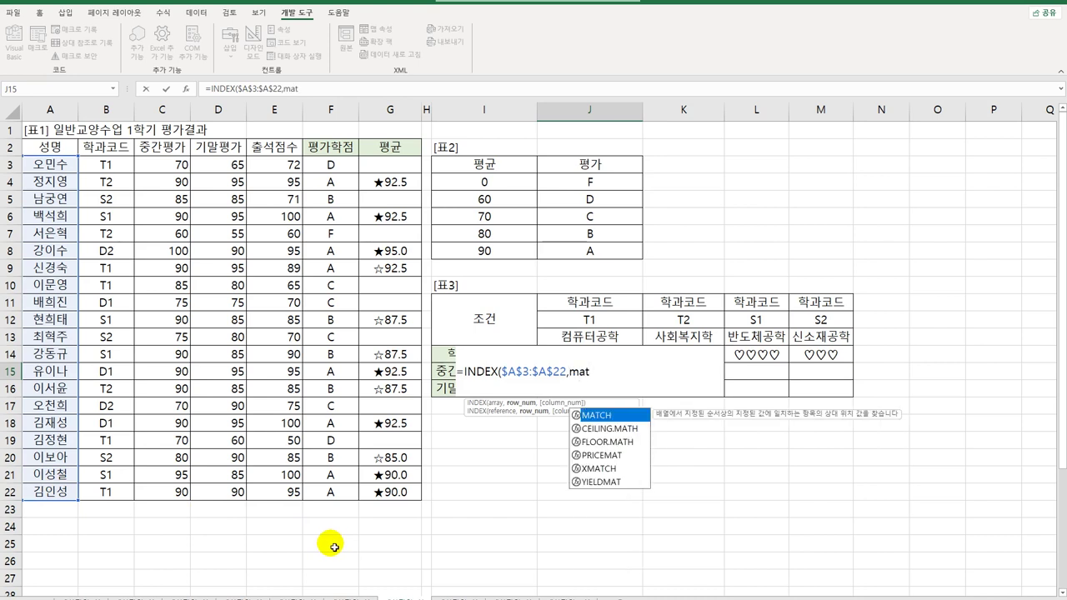
{"action": "key", "text": "Tab"}
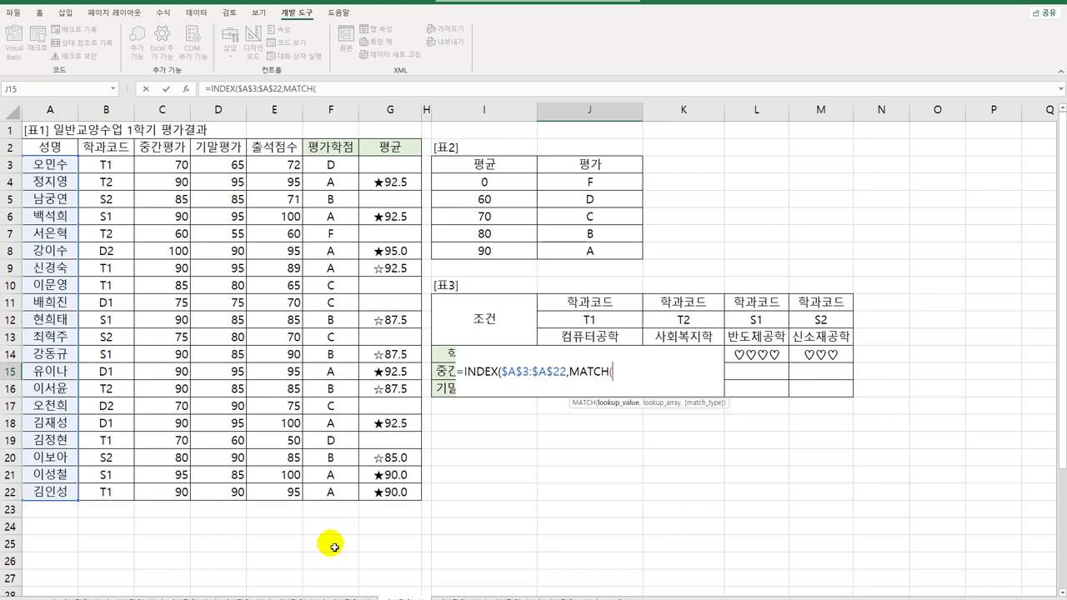
{"action": "type", "text": "max"}
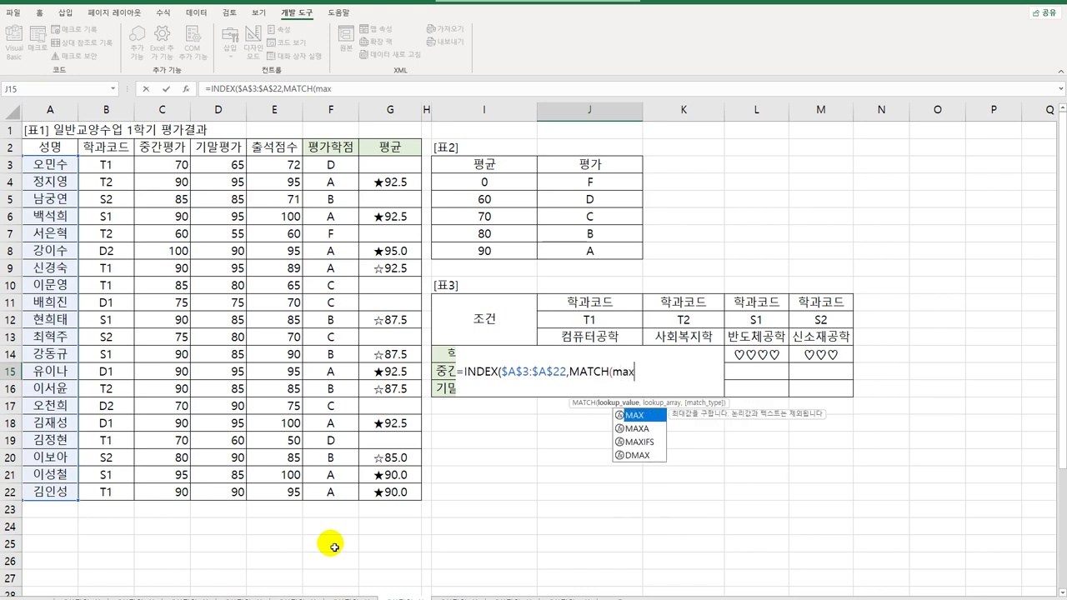
{"action": "key", "text": "Tab"}
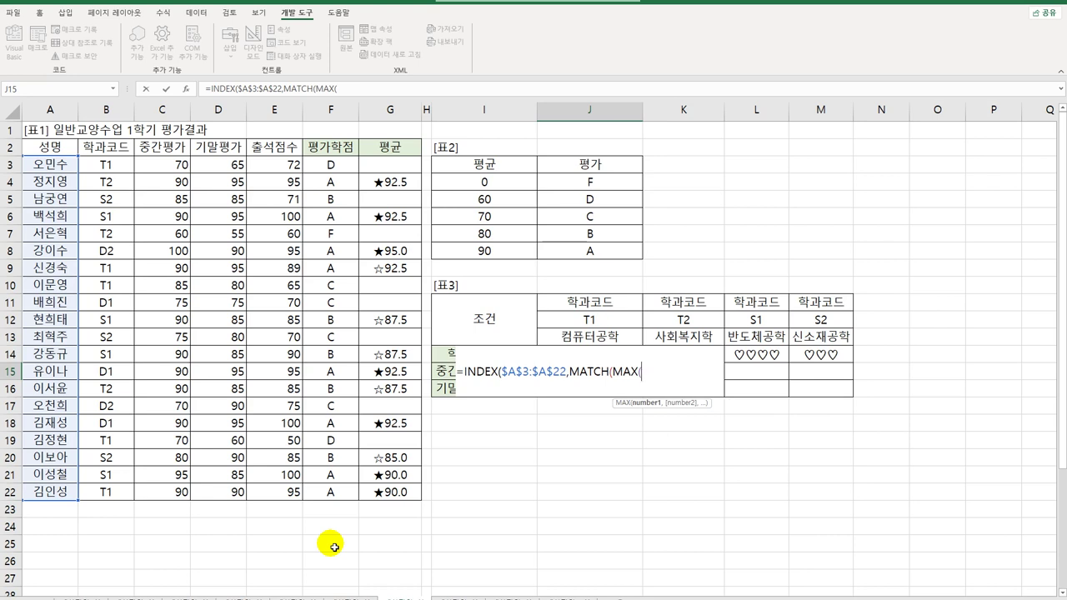
Begin the MAX argument with the parenthesized condition that the absolute 학과코드 range $B$3:$B$22 equals J12.
{"action": "type", "text": "("}
{"action": "left_click_drag", "start_coordinate": [116, 169], "coordinate": [98, 492]}
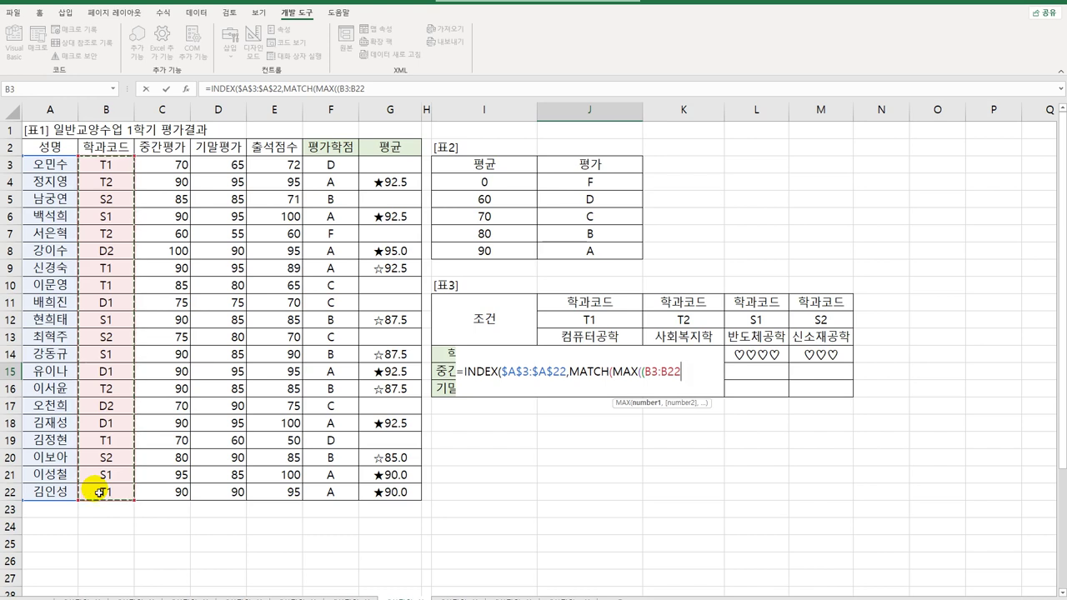
{"action": "key", "text": "F4"}
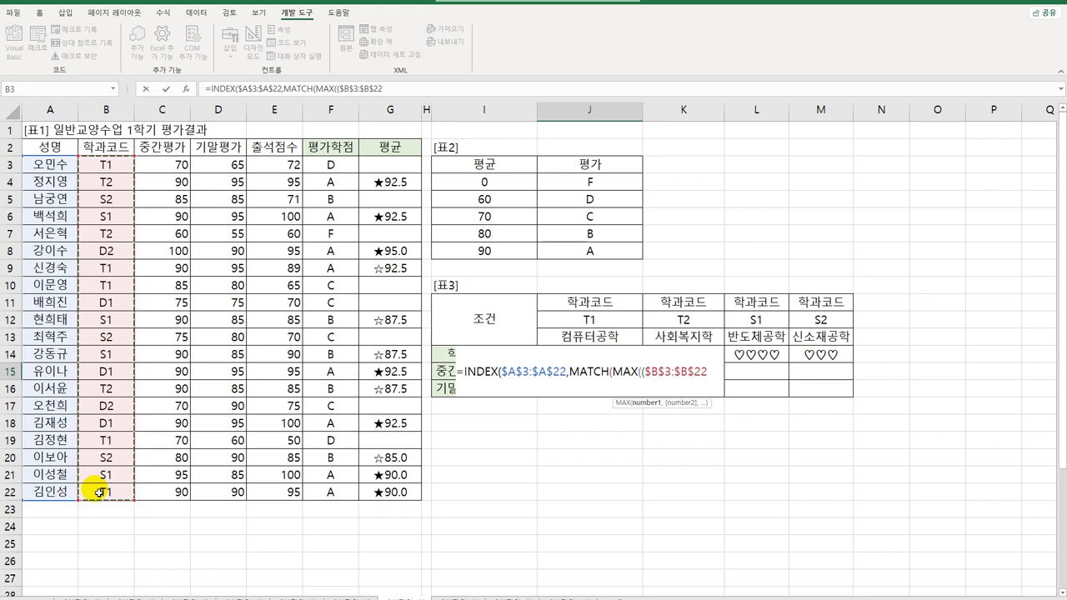
{"action": "type", "text": "="}
{"action": "left_click", "coordinate": [606, 326]}
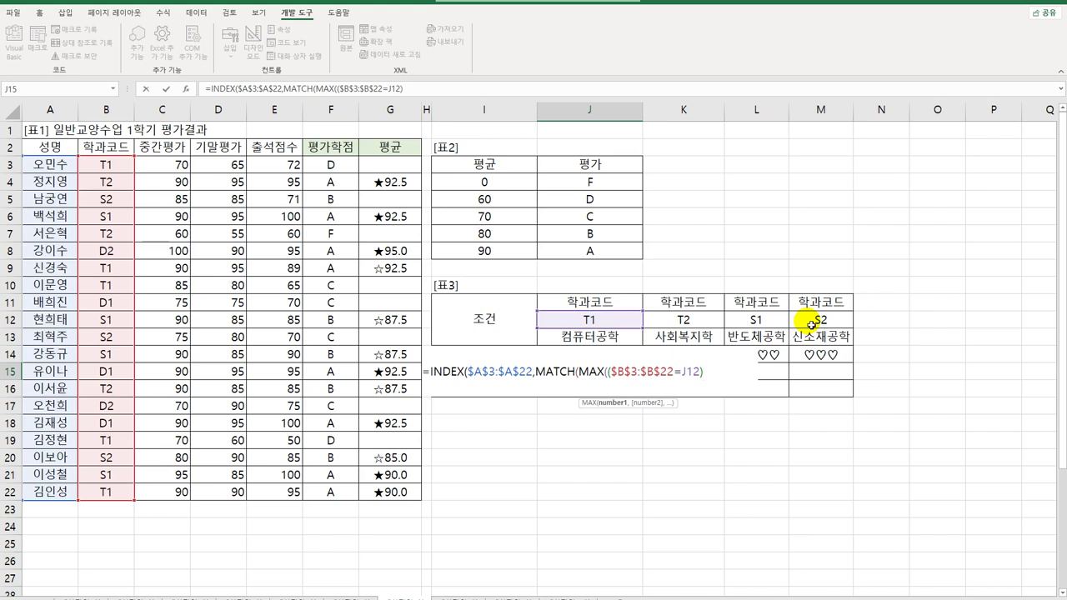
Multiply the condition by the absolute 중간평가 range $C$3:$C$22 and close the MAX function.
{"action": "type", "text": "*"}
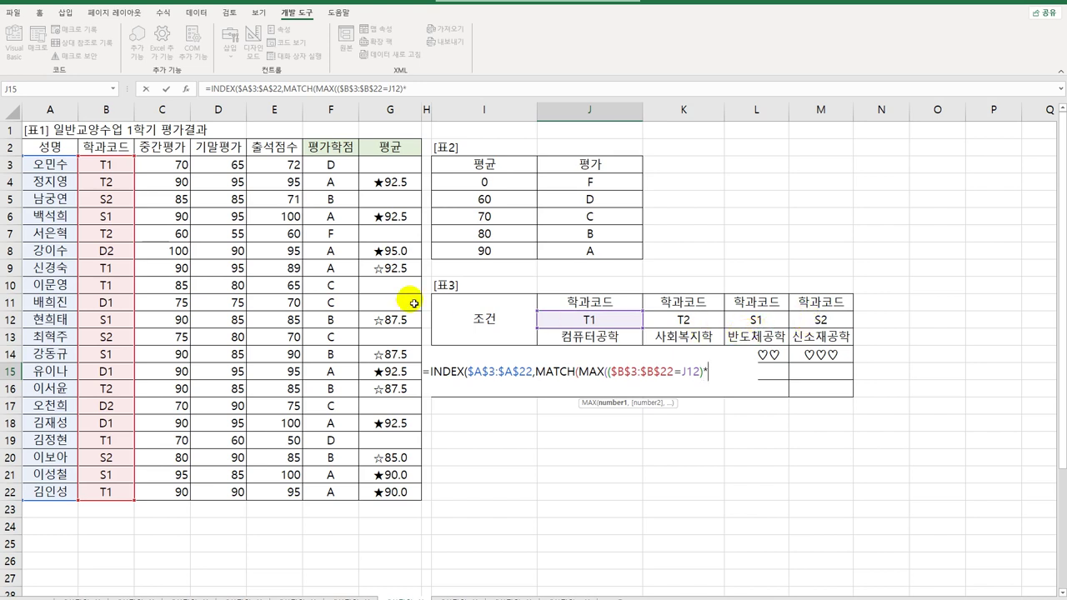
{"action": "left_click_drag", "start_coordinate": [183, 168], "coordinate": [162, 494]}
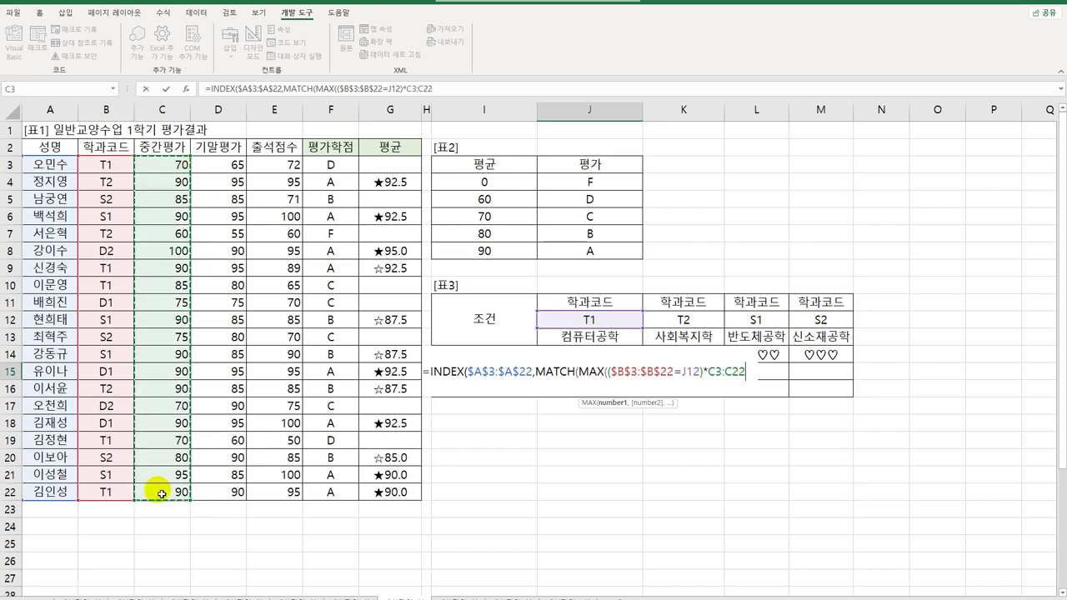
{"action": "key", "text": "F4"}
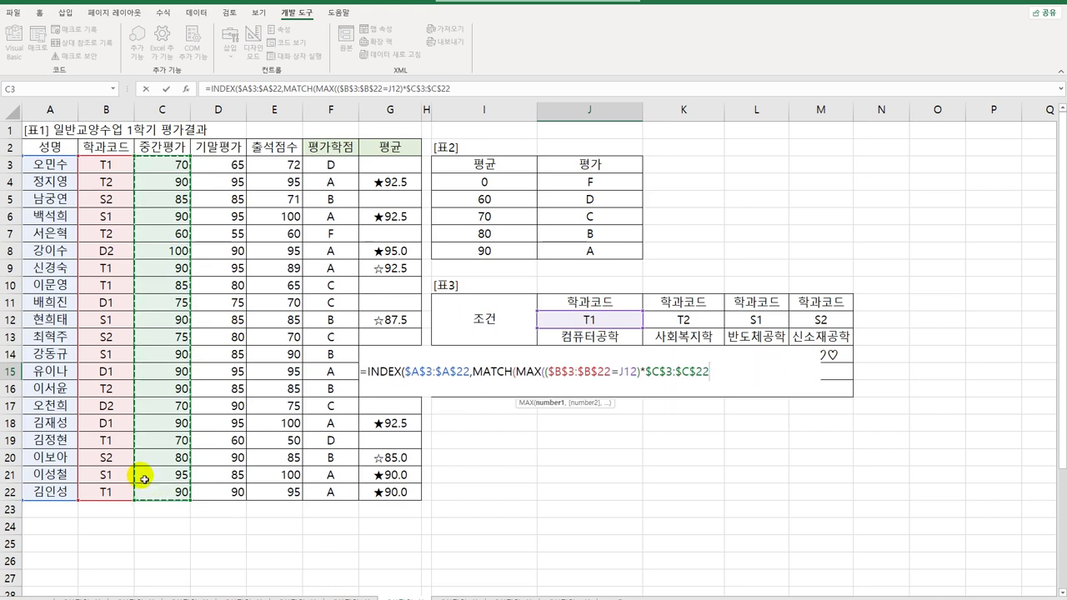
{"action": "type", "text": "),"}
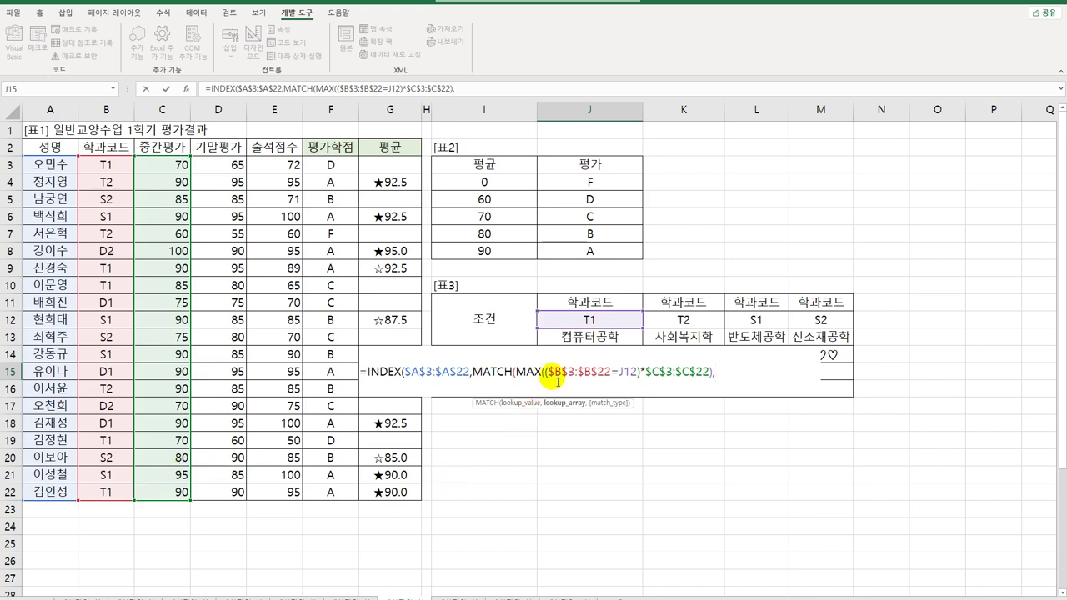
Copy the expression ($B$3:$B$22=J12)*$C$3:$C$22 from inside MAX and paste it as the MATCH lookup array.
{"action": "left_click_drag", "start_coordinate": [550, 376], "coordinate": [724, 375]}
{"action": "key", "text": "ctrl+c"}
{"action": "left_click", "coordinate": [723, 375]}
{"action": "key", "text": "ctrl+v"}
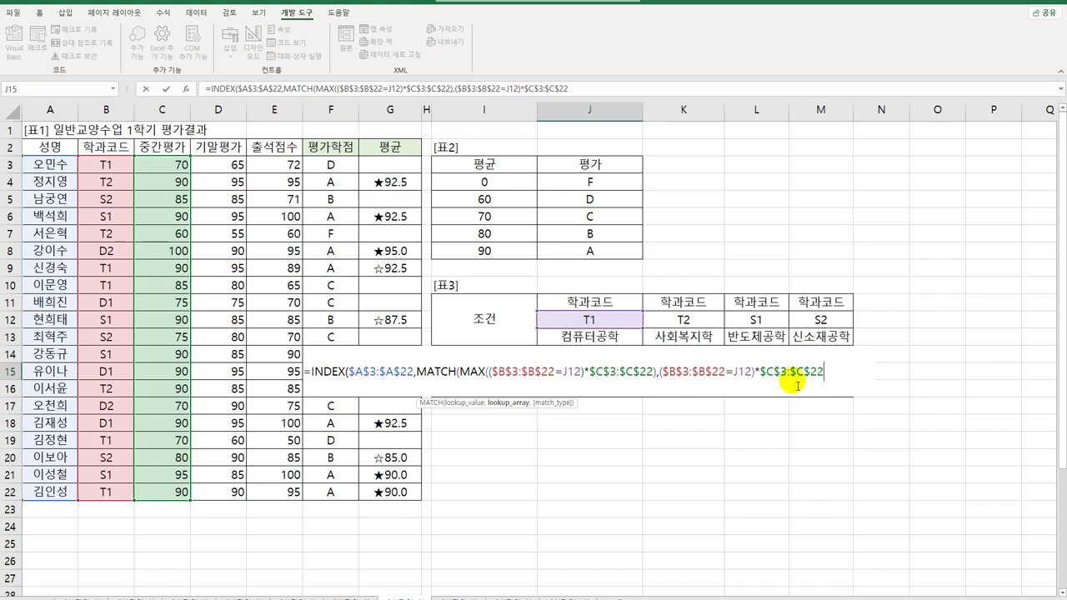
Finish MATCH with exact match type 0, enter J15 as an array formula, and fill it across through M15.
{"action": "type", "text": ","}
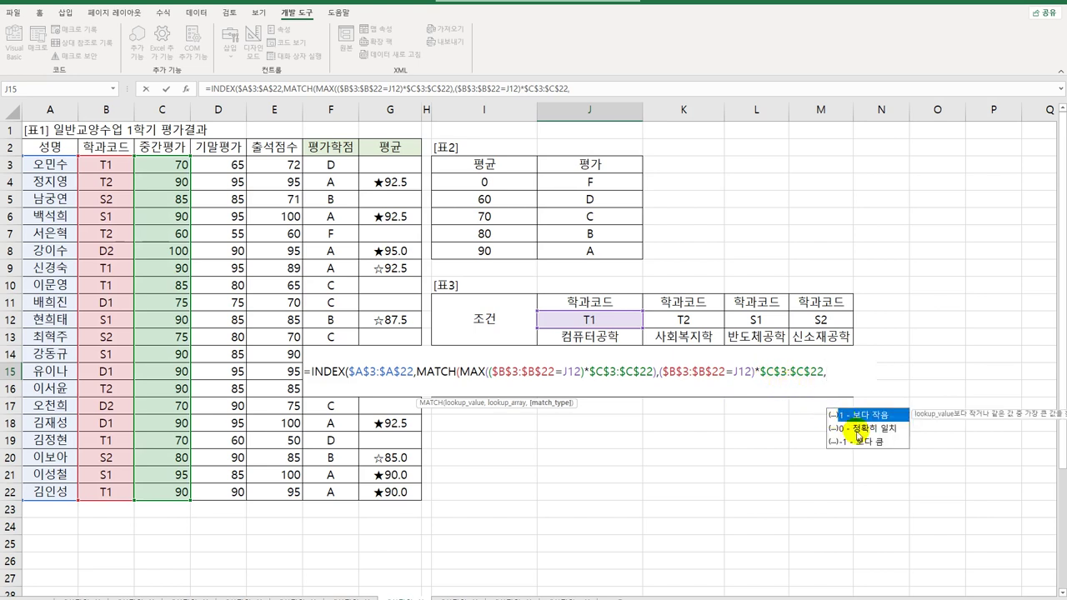
{"action": "left_click", "coordinate": [858, 430]}
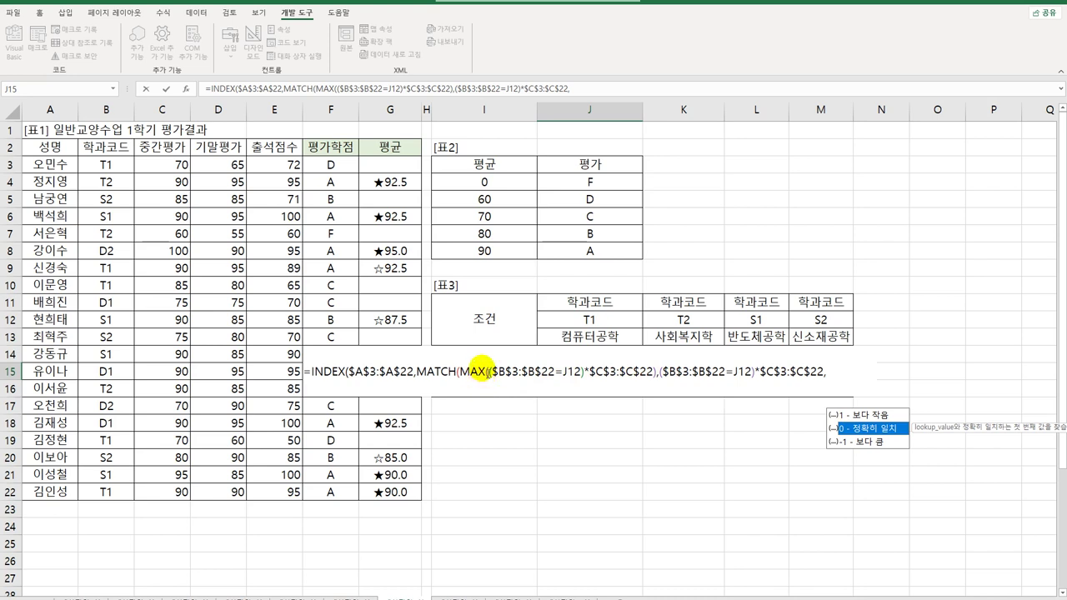
{"action": "double_click", "coordinate": [859, 433]}
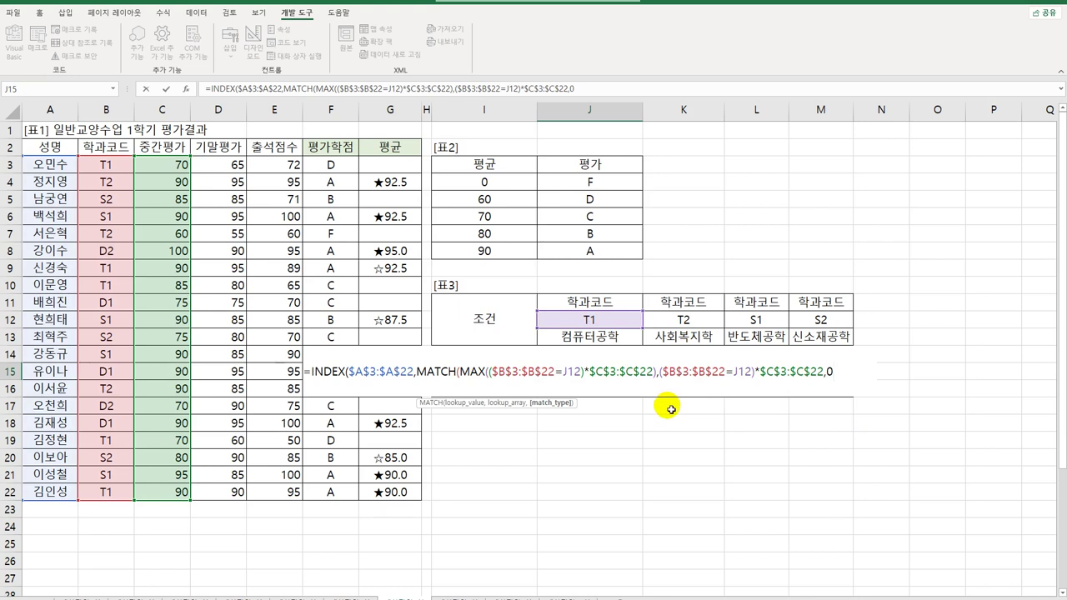
{"action": "type", "text": "))"}
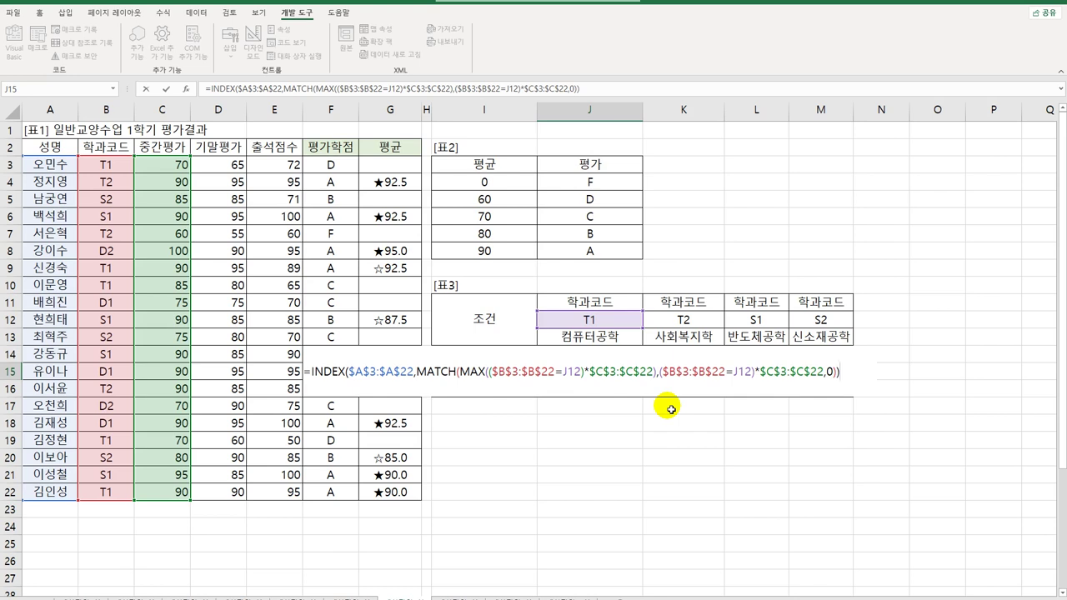
{"action": "key", "text": "ctrl+shift+Return"}
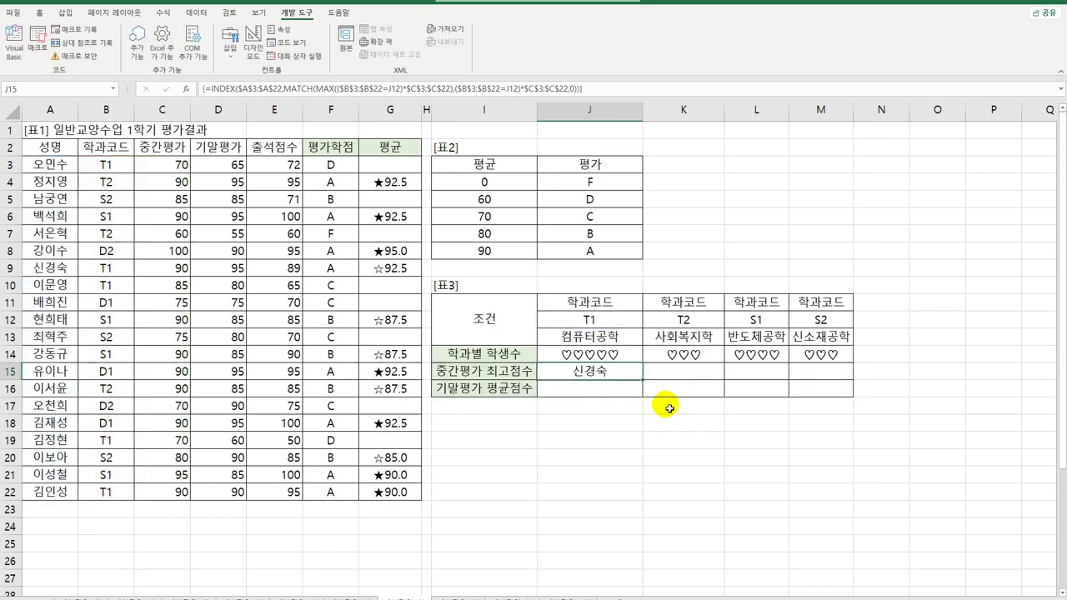
{"action": "left_click_drag", "start_coordinate": [645, 380], "coordinate": [832, 381]}
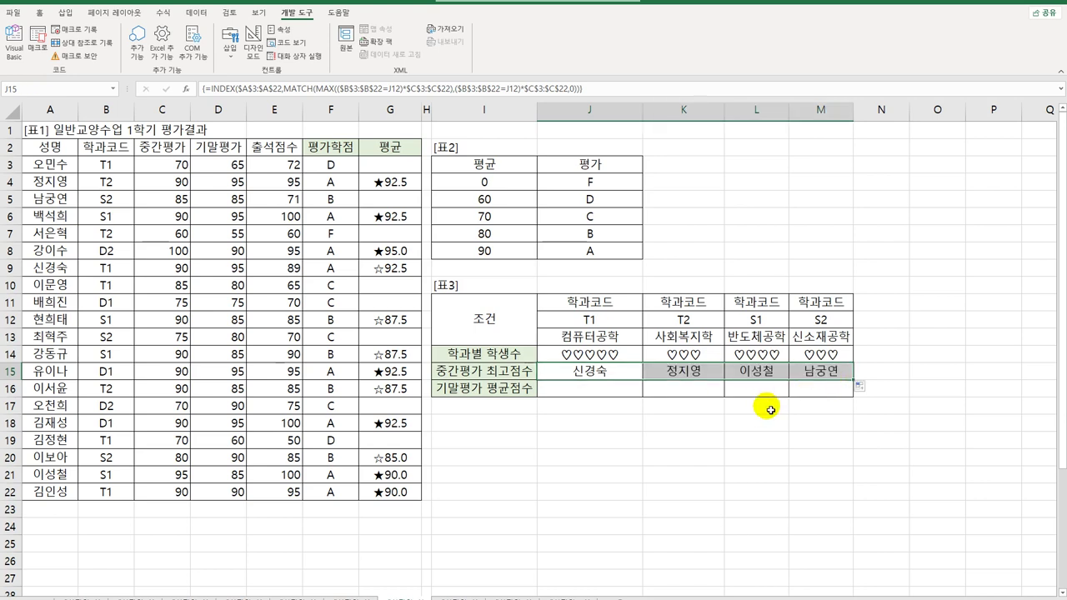
Start an AVERAGE formula in J16 for 기말평가 평균점수 with a nested IF function.
{"action": "left_click", "coordinate": [602, 390]}
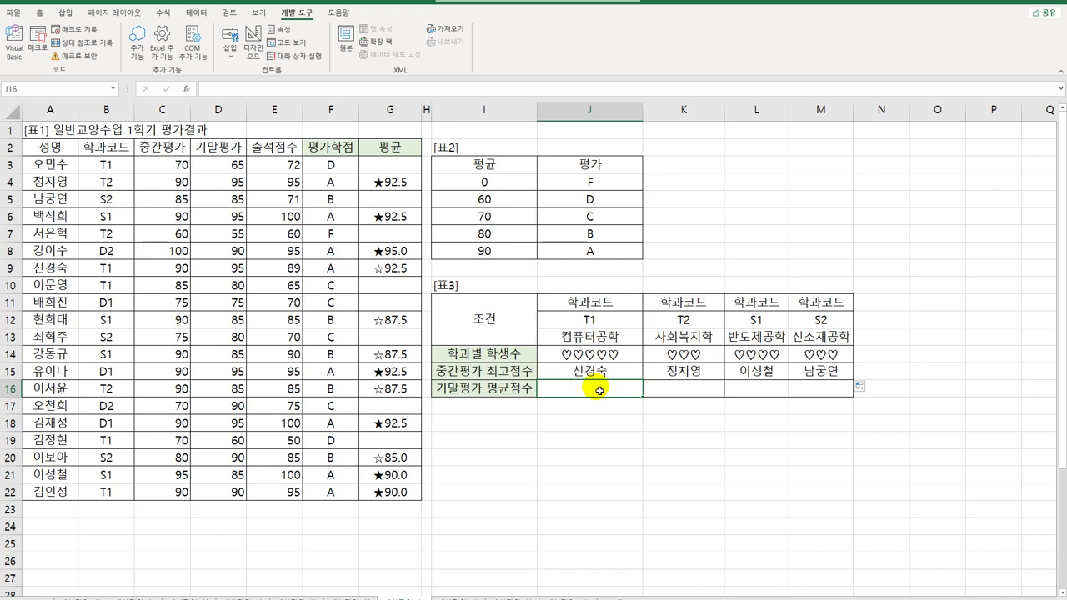
{"action": "type", "text": "="}
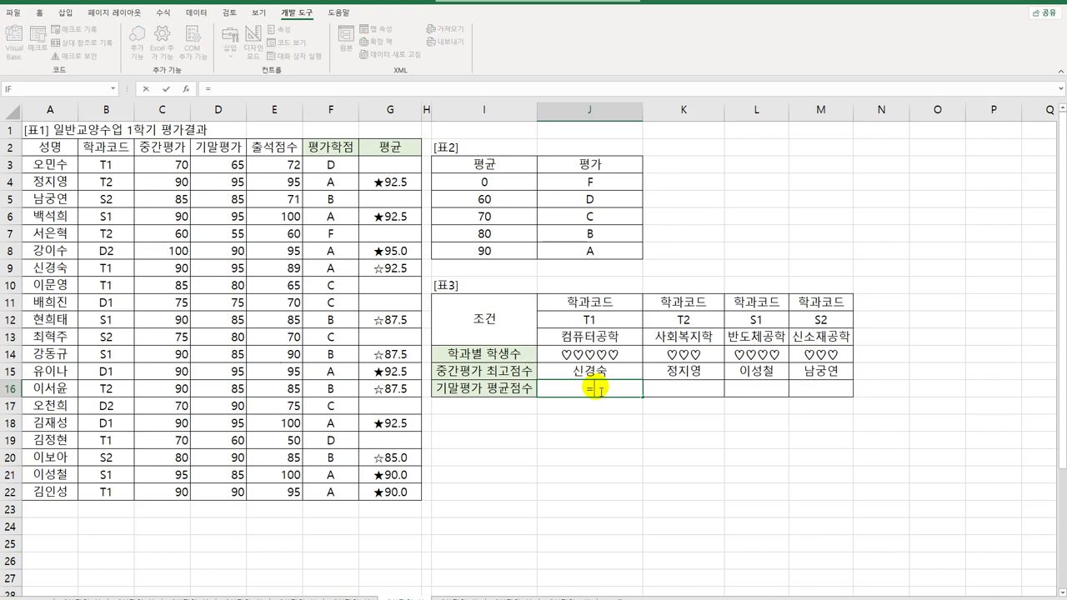
{"action": "type", "text": "ave"}
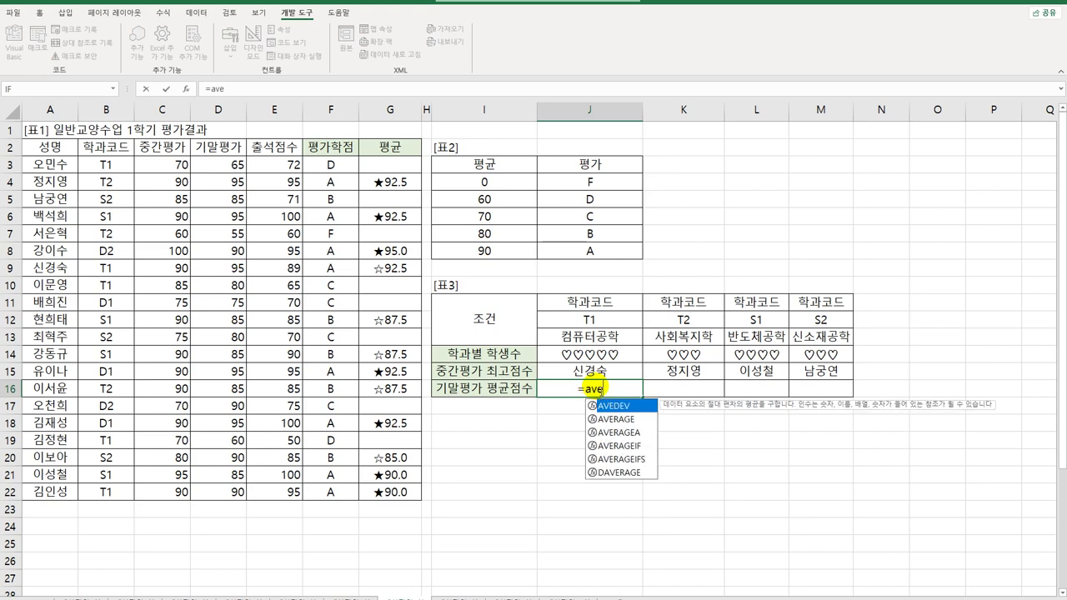
{"action": "key", "text": "Tab"}
{"action": "type", "text": "if("}
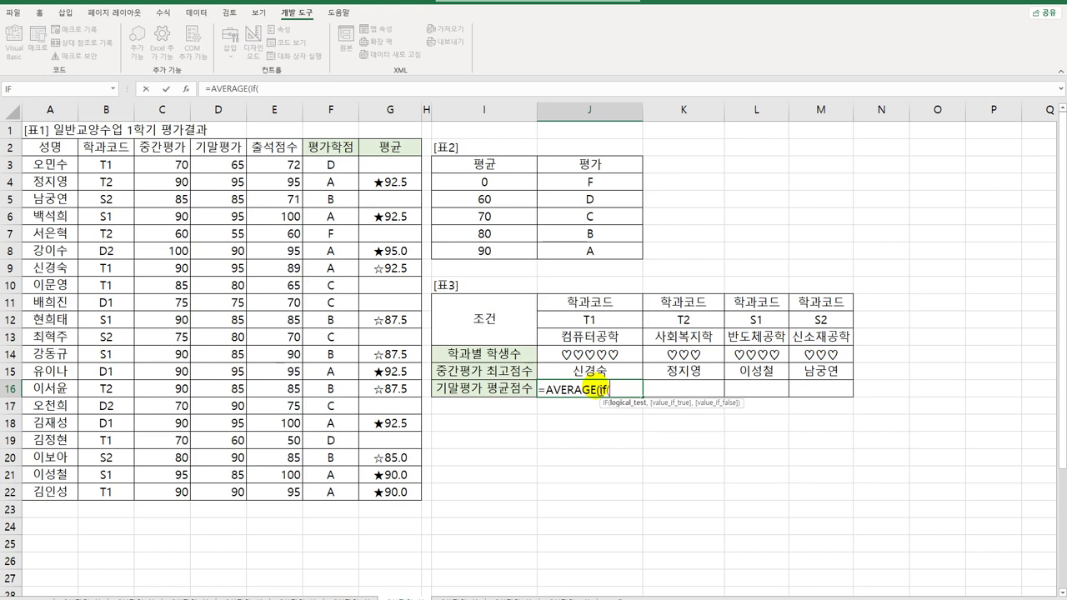
Set the first IF condition to the absolute 학과코드 range $B$3:$B$22 equal to J12, enclosed in parentheses.
{"action": "left_click_drag", "start_coordinate": [106, 164], "coordinate": [114, 494]}
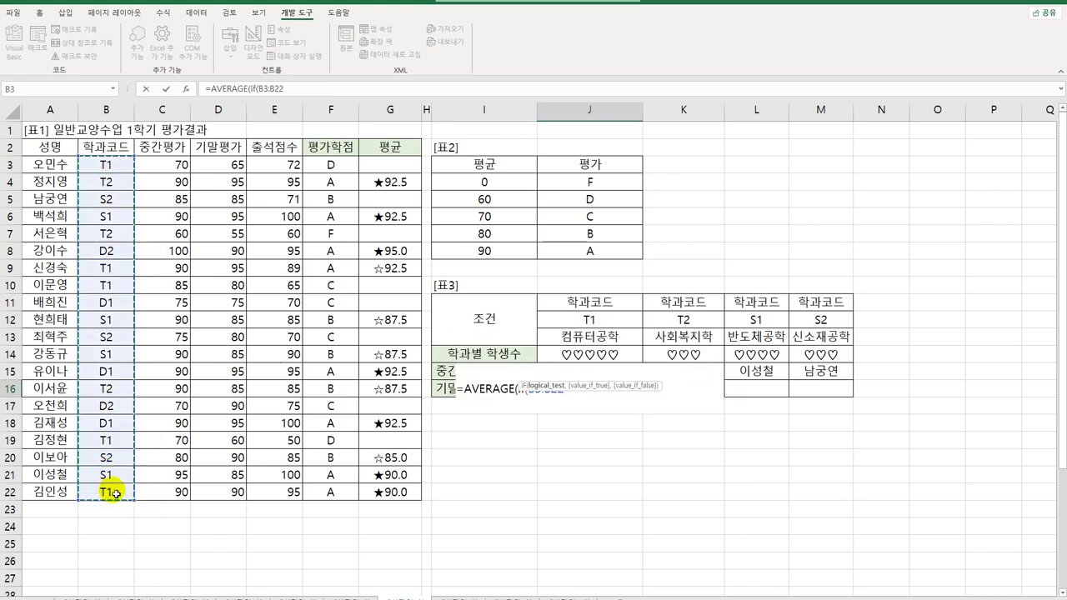
{"action": "key", "text": "F4"}
{"action": "type", "text": "="}
{"action": "left_click", "coordinate": [587, 324]}
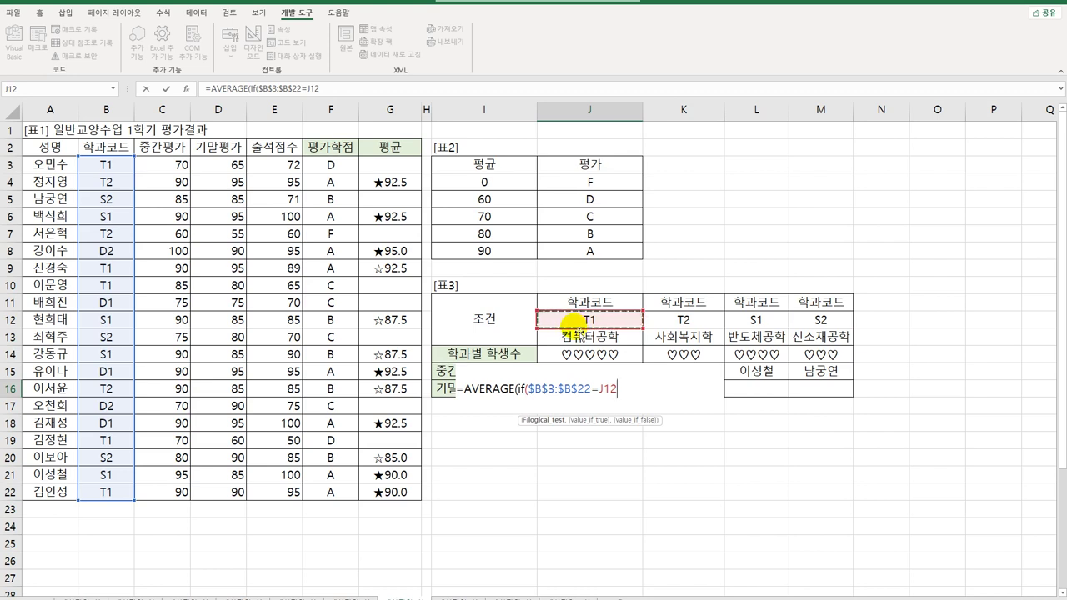
{"action": "left_click", "coordinate": [530, 389]}
{"action": "type", "text": "("}
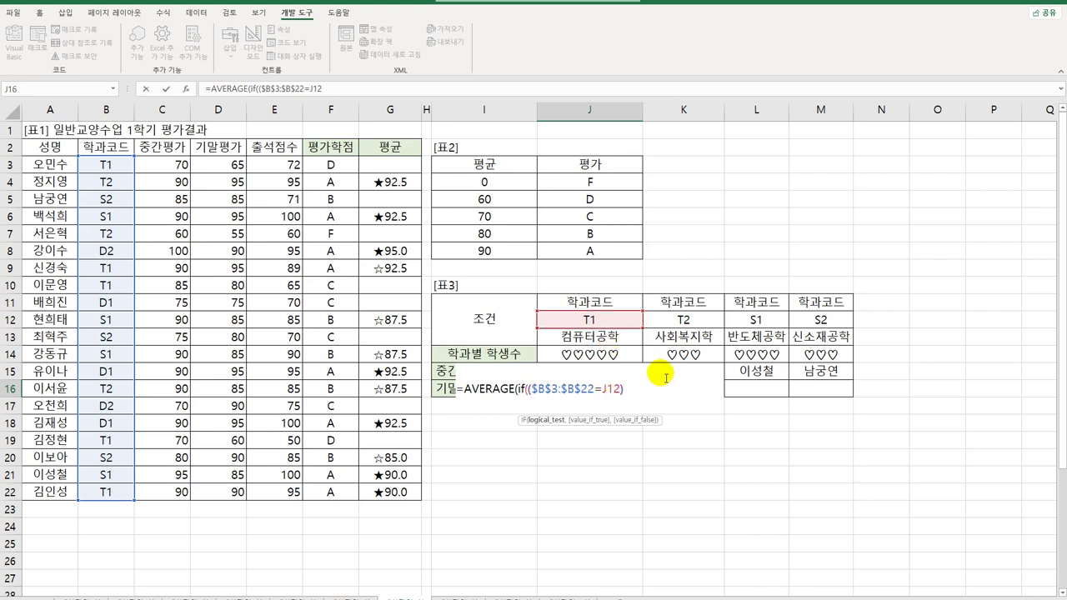
Multiply by a second parenthesized condition requiring the absolute 기말평가 range $D$3:$D$22 to be >=80.
{"action": "type", "text": "*("}
{"action": "left_click_drag", "start_coordinate": [218, 164], "coordinate": [219, 492]}
{"action": "key", "text": "F4"}
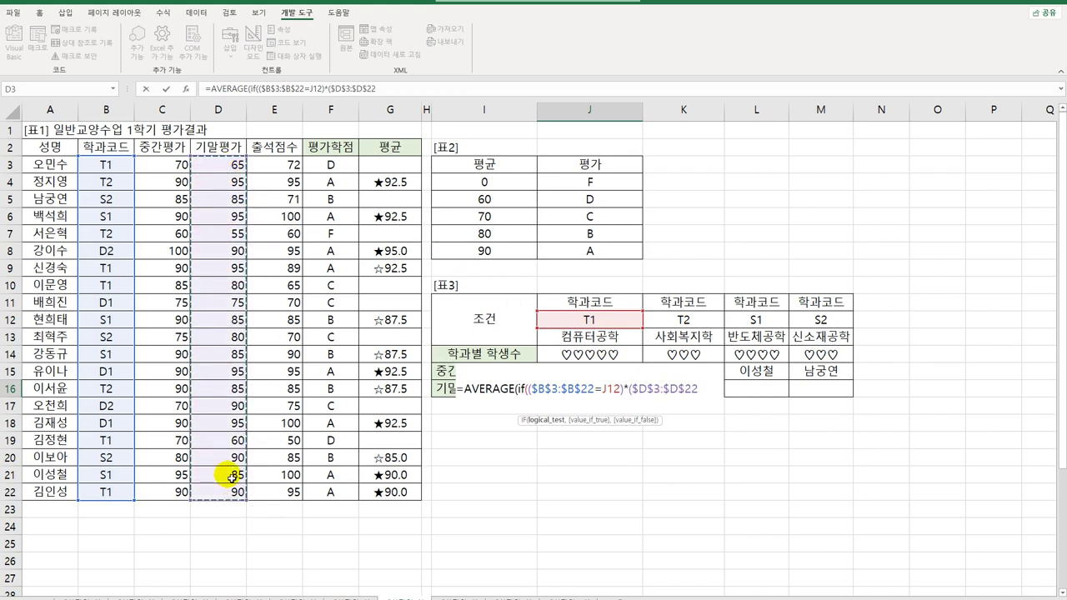
{"action": "type", "text": ">"}
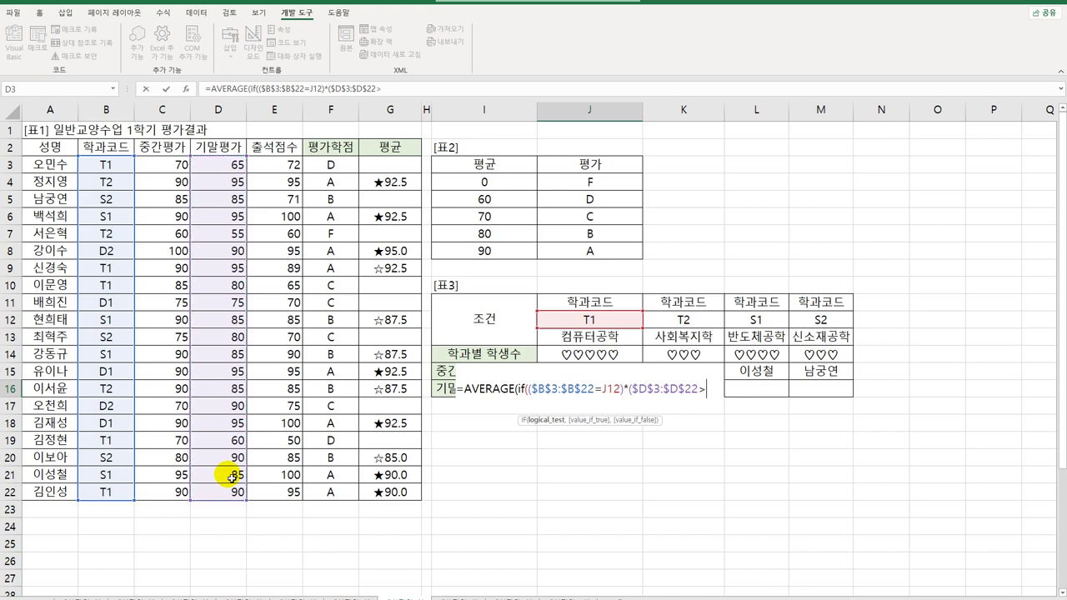
{"action": "type", "text": "=80"}
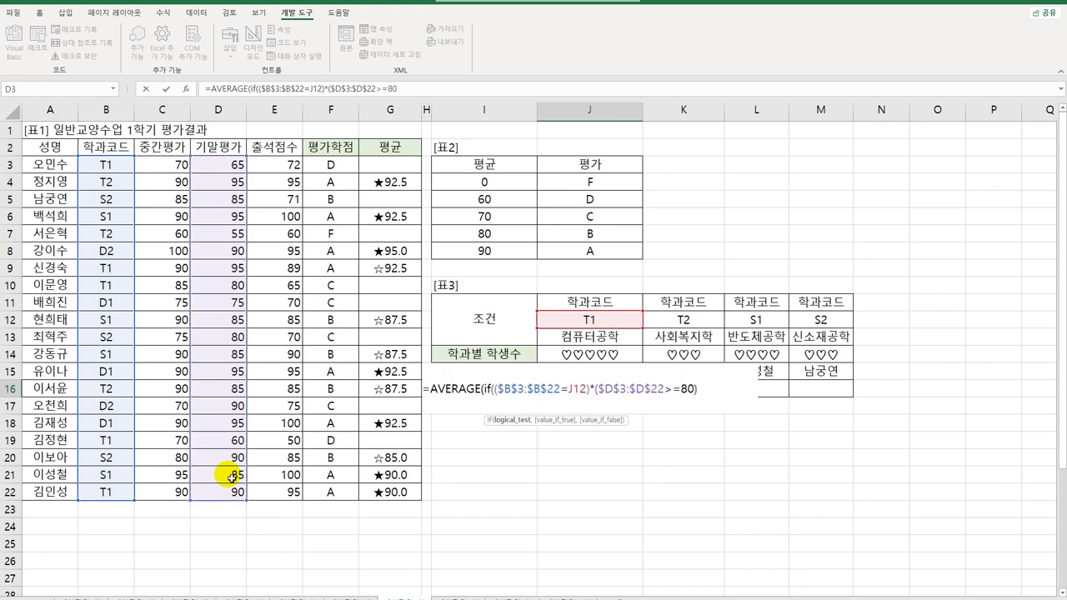
{"action": "type", "text": ")"}
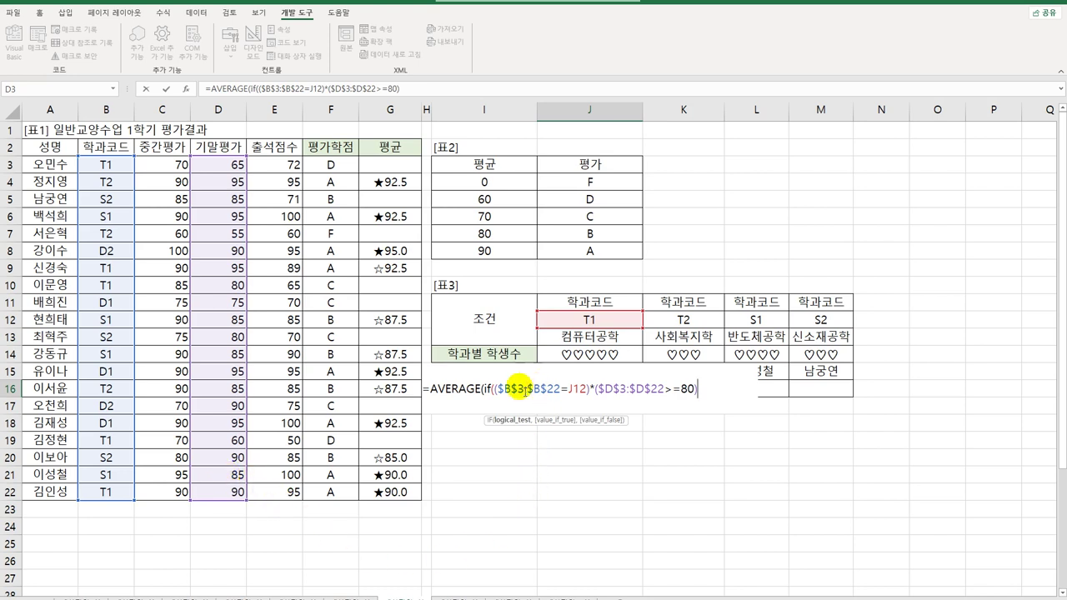
Set the IF true value to the absolute range $D$3:$D$22, close both functions, and enter J16 as an array formula.
{"action": "type", "text": ","}
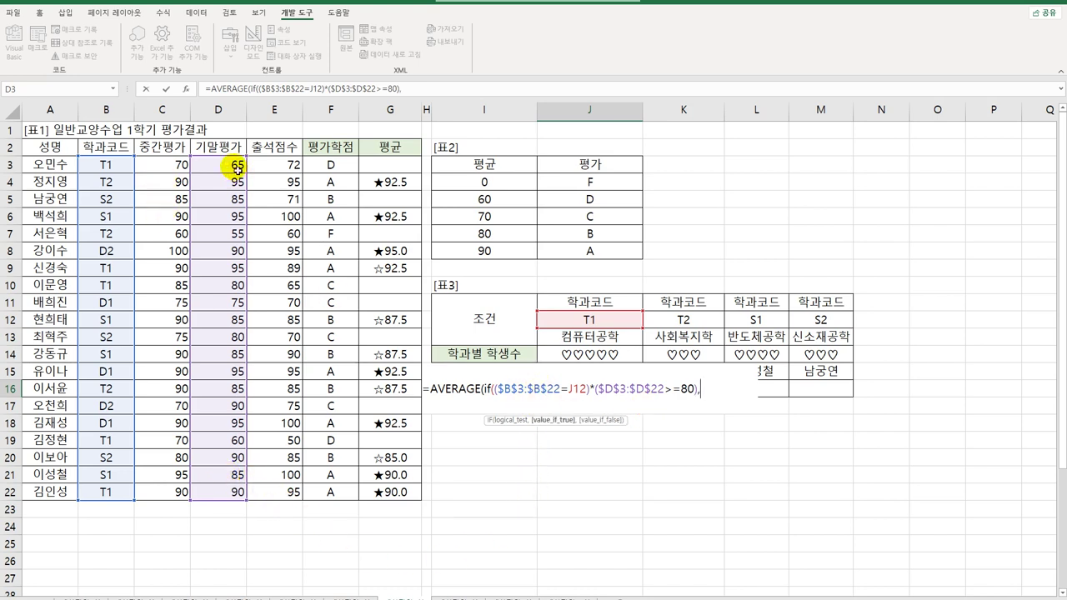
{"action": "left_click_drag", "start_coordinate": [234, 166], "coordinate": [220, 491]}
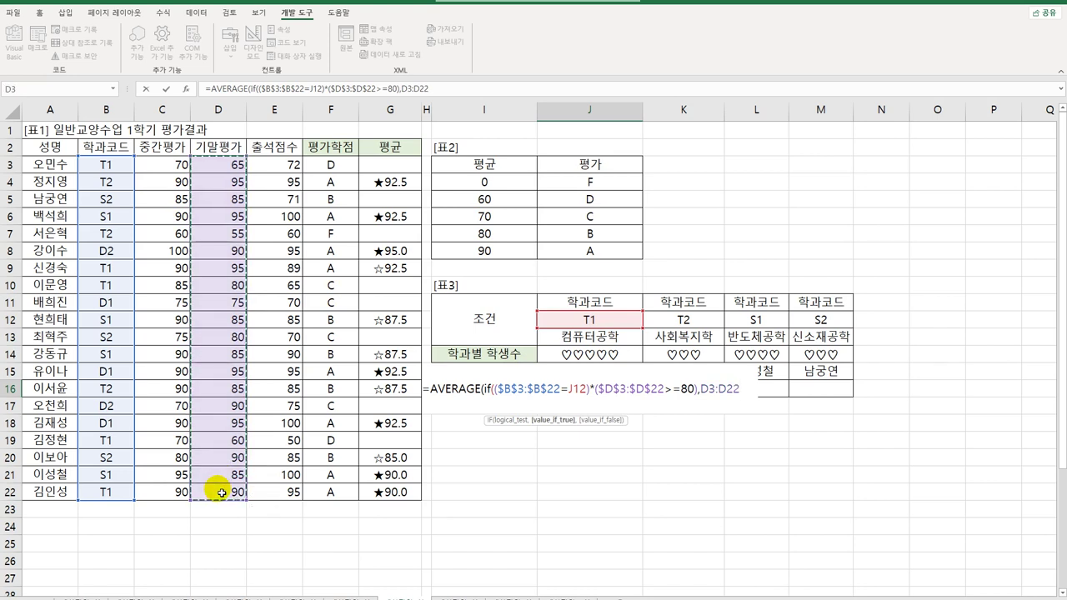
{"action": "key", "text": "F4"}
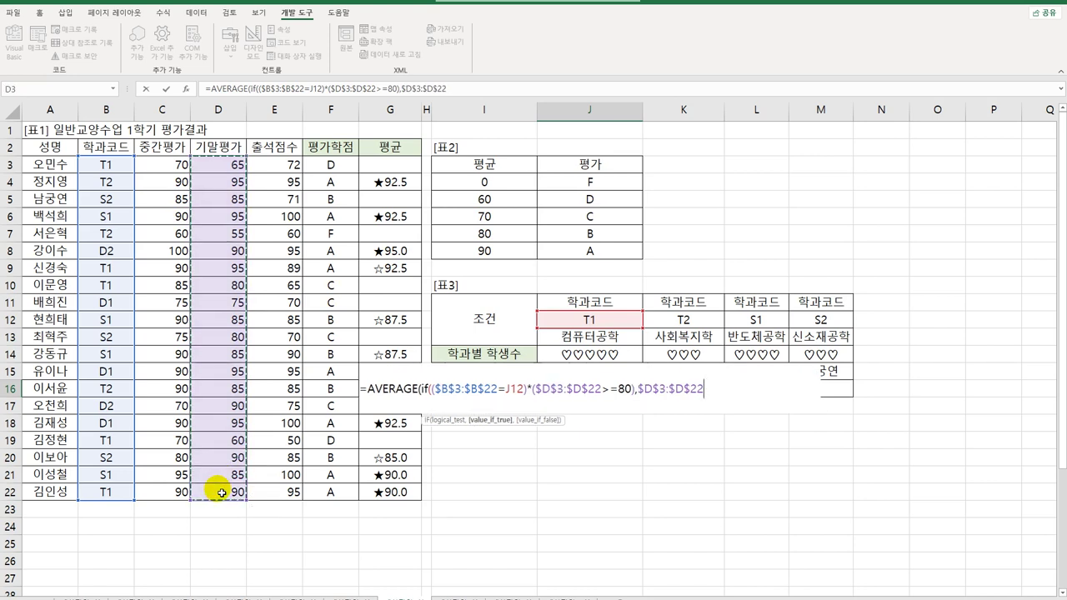
{"action": "type", "text": ")"}
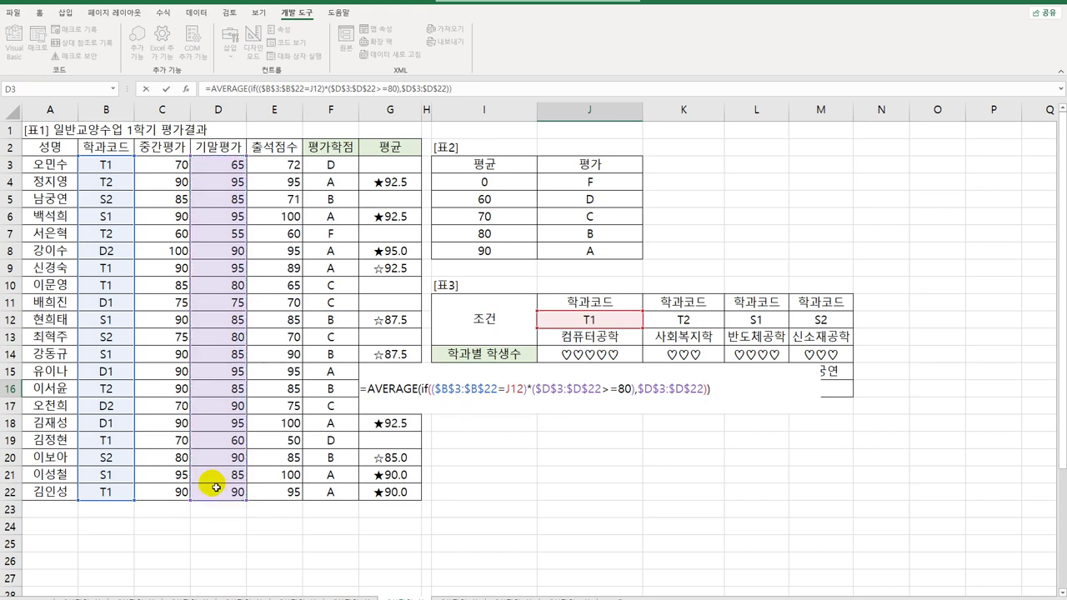
{"action": "key", "text": "ctrl+shift+Return"}
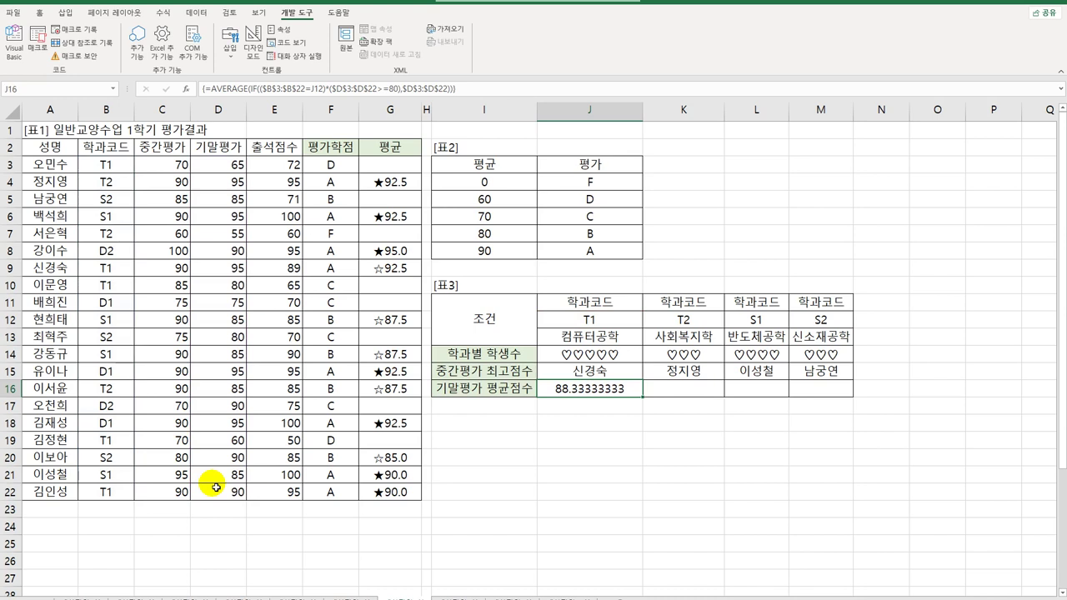
Wrap the J16 average formula in TRUNC to drop the decimals, keeping it an array formula, and fill it across to M16.
{"action": "double_click", "coordinate": [596, 391]}
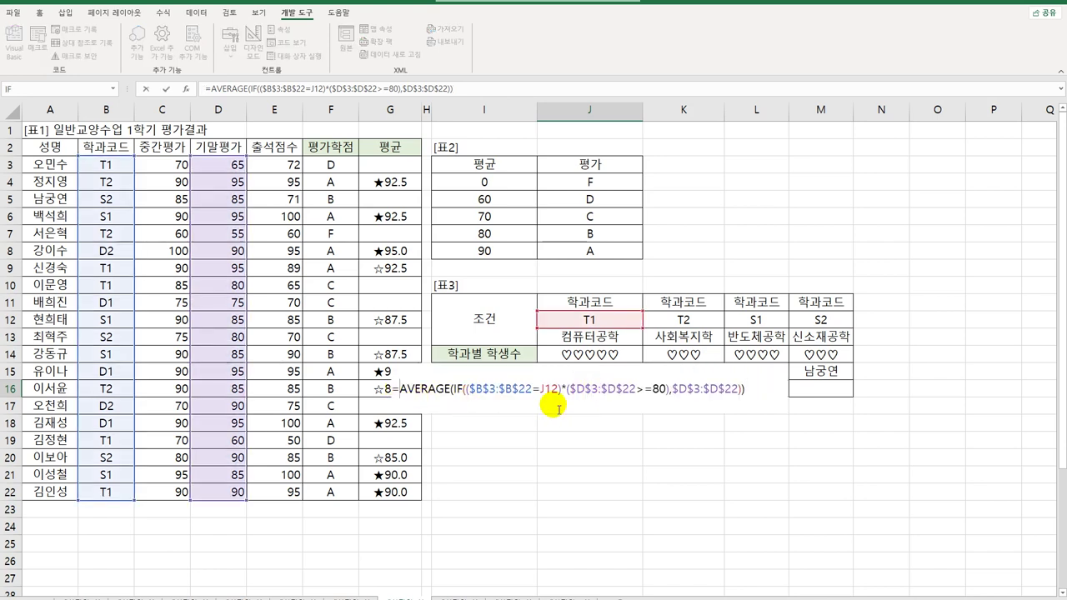
{"action": "type", "text": "trun"}
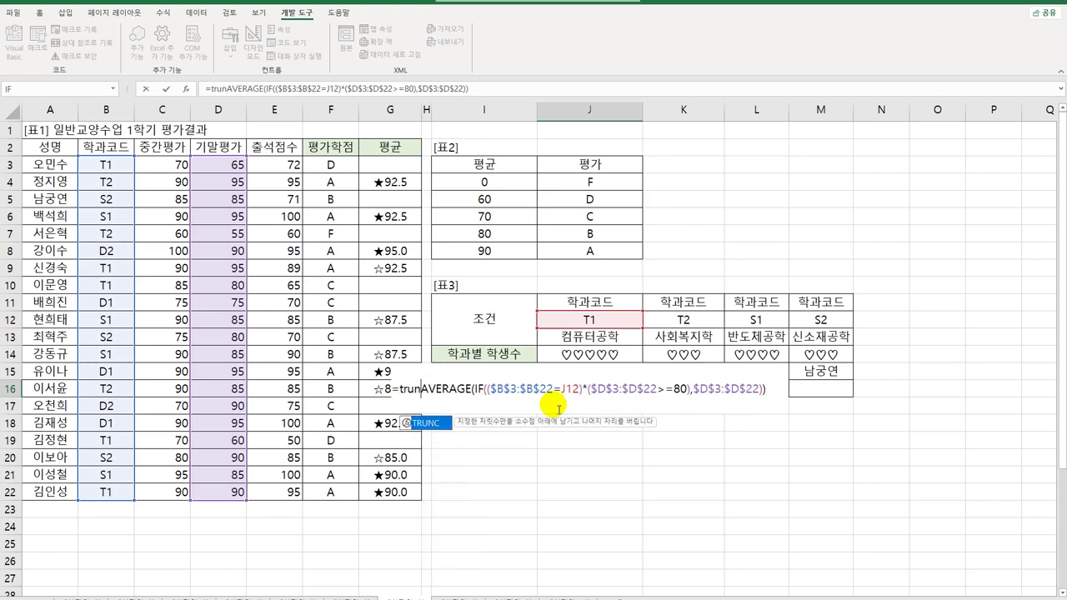
{"action": "key", "text": "Tab"}
{"action": "key", "text": "End"}
{"action": "type", "text": ")"}
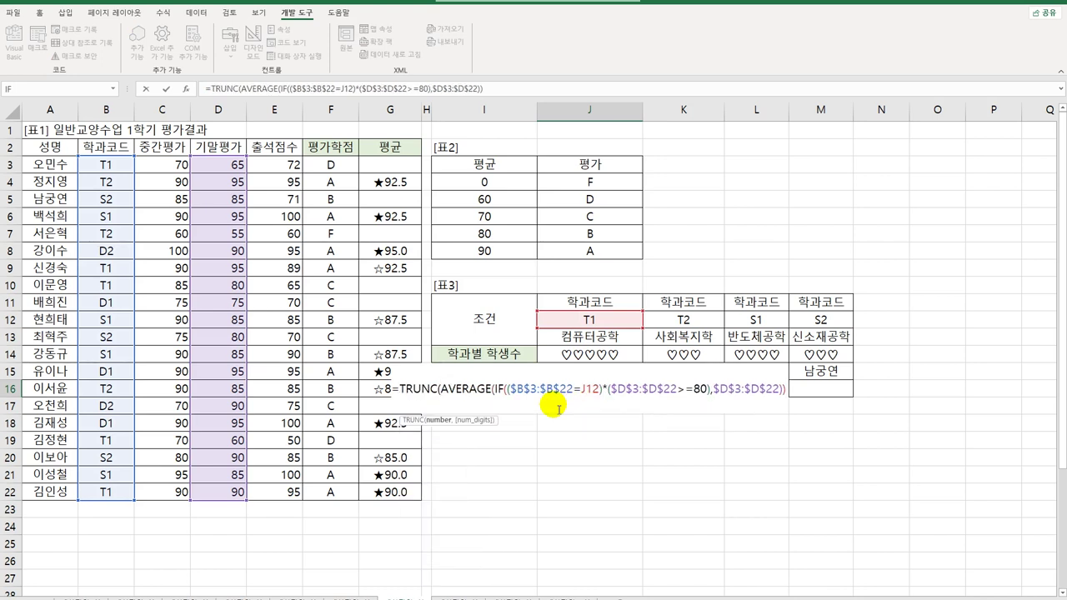
{"action": "type", "text": ")"}
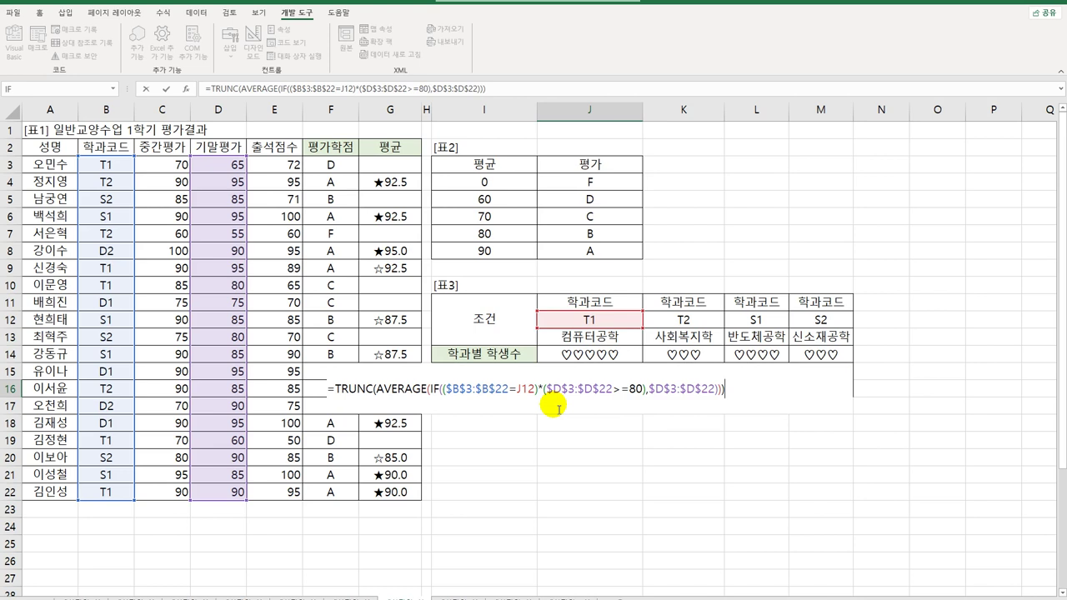
{"action": "key", "text": "ctrl+shift+Return"}
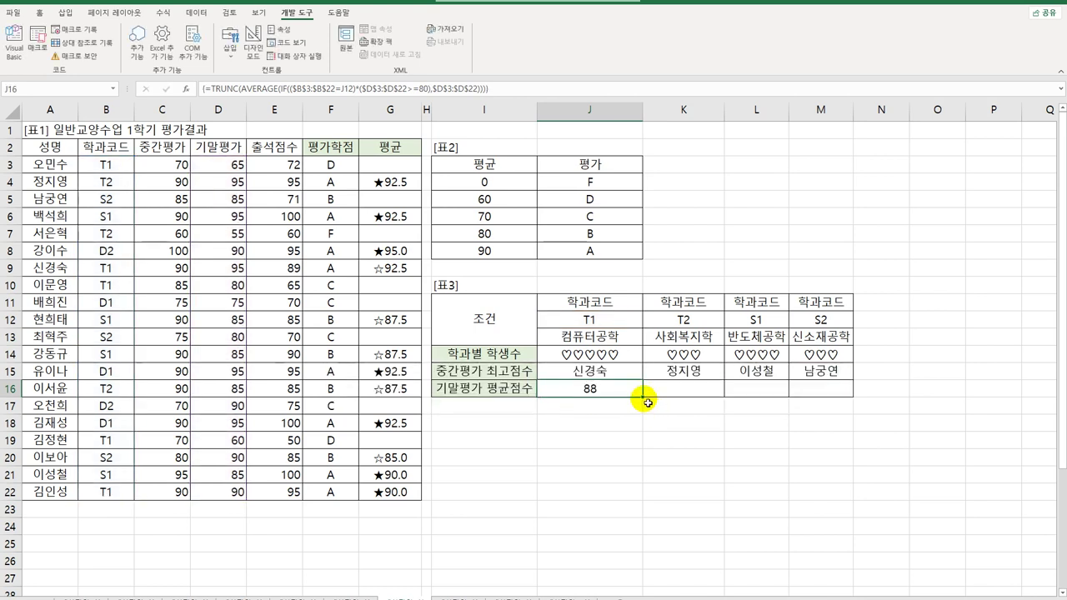
{"action": "left_click_drag", "start_coordinate": [645, 400], "coordinate": [838, 398]}
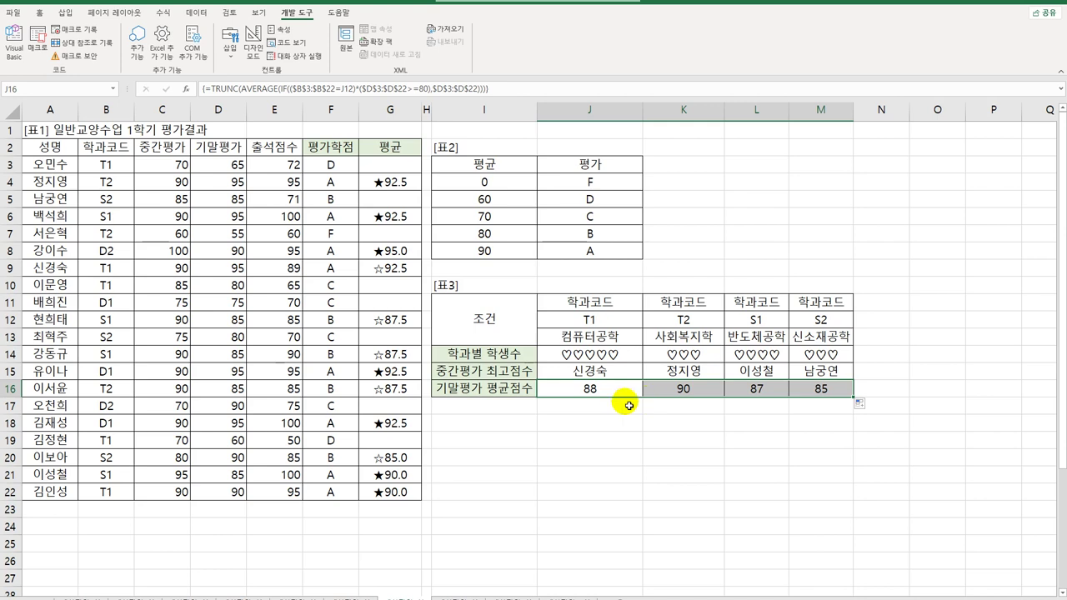
Reopen the J16 formula and nest the whole TRUNC expression inside an IFERROR function.
{"action": "left_click", "coordinate": [614, 395]}
{"action": "double_click", "coordinate": [614, 395]}
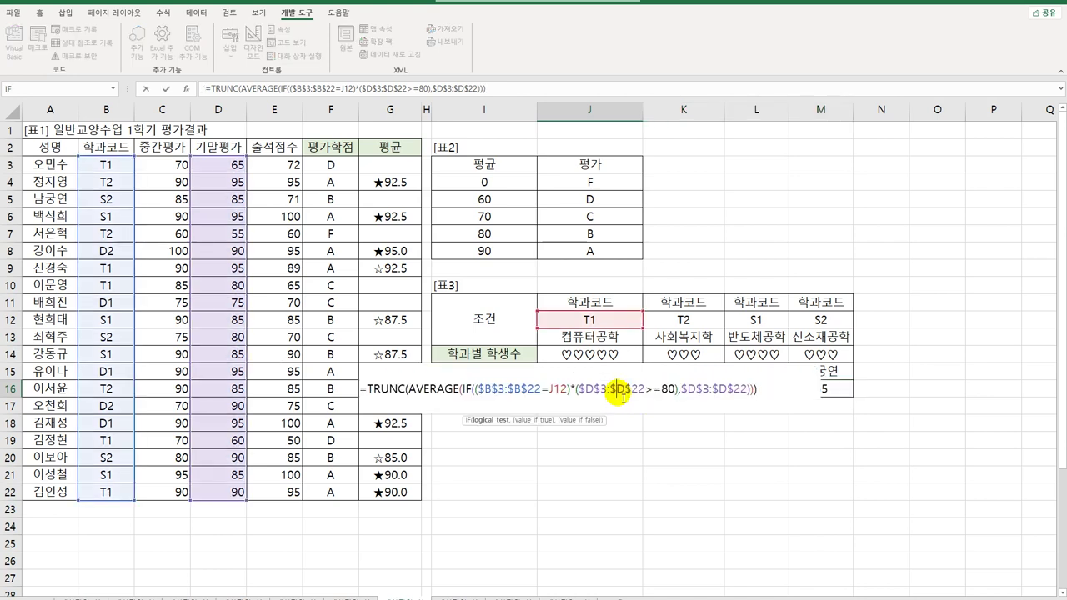
{"action": "left_click", "coordinate": [367, 390]}
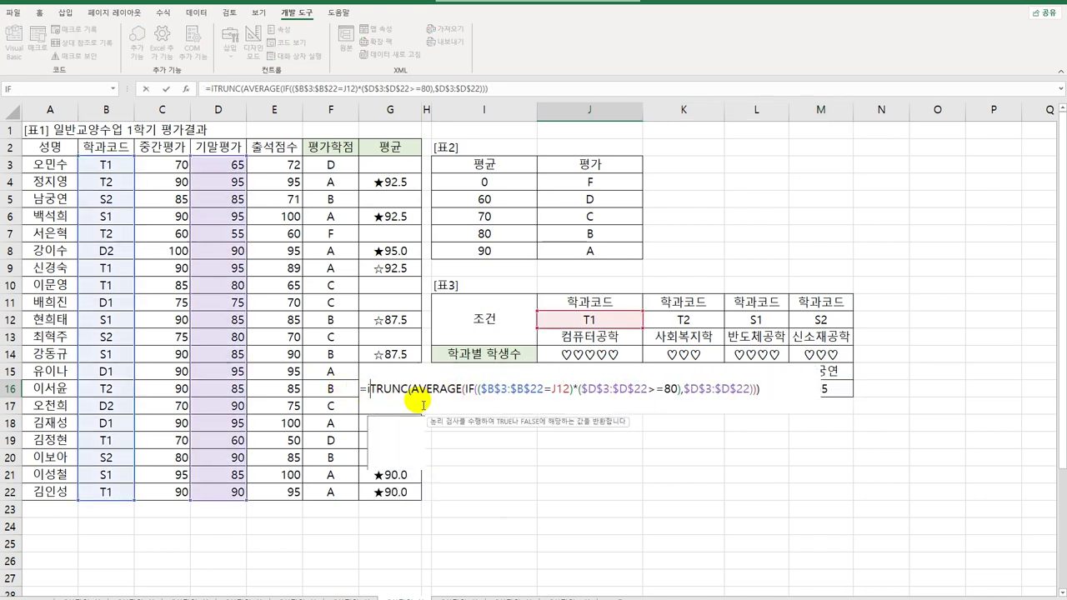
{"action": "type", "text": "IF"}
{"action": "key", "text": "Down"}
{"action": "key", "text": "Tab"}
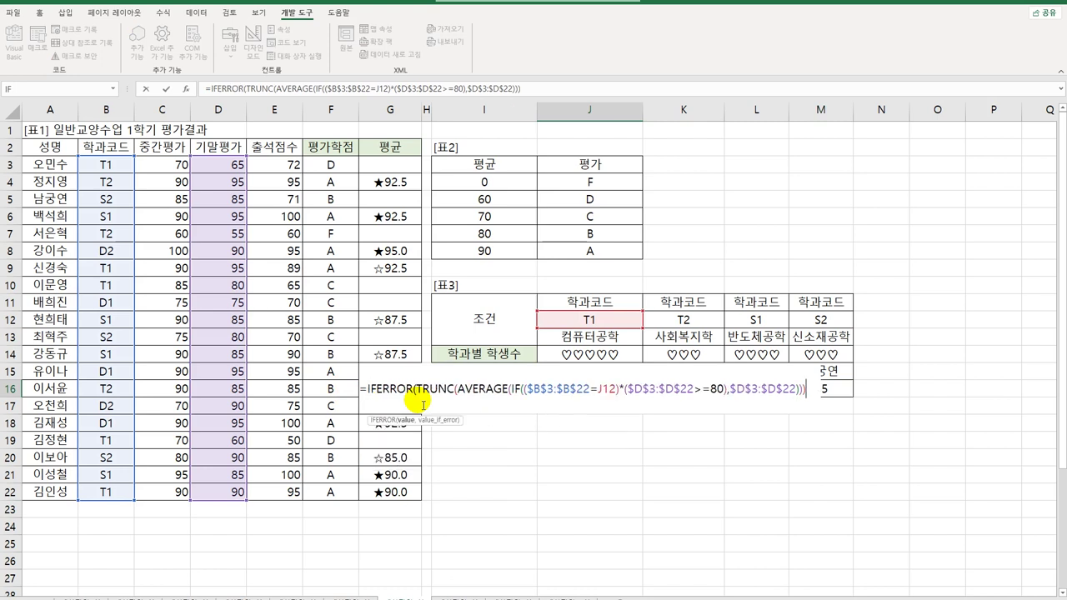
Complete IFERROR with "없음" as the error value in an array formula, and fill J16 across to M16.
{"action": "key", "text": "End"}
{"action": "type", "text": ",\"없ㅇ"}
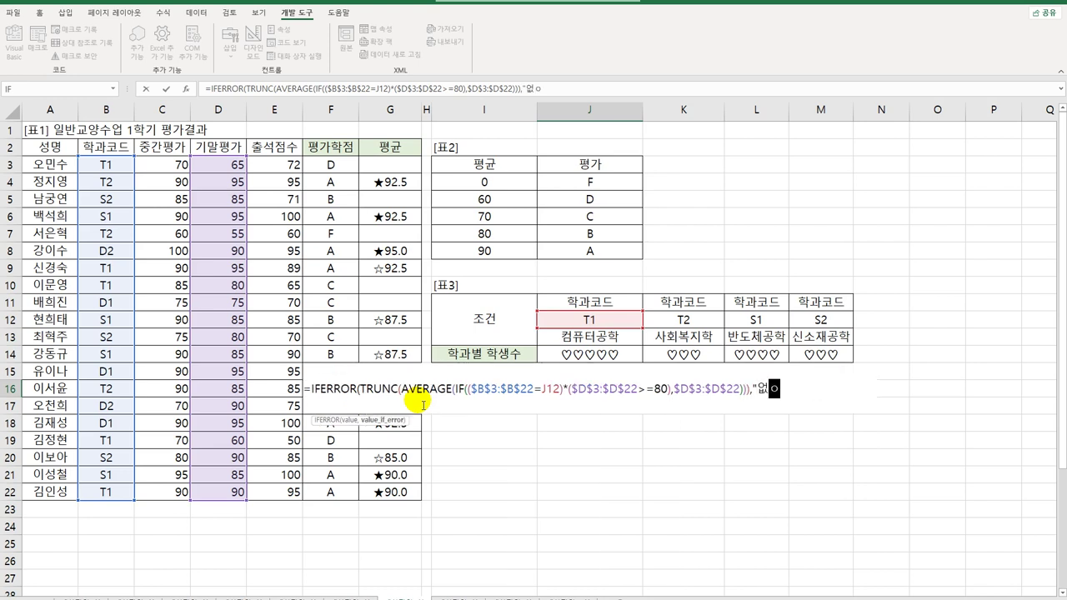
{"action": "type", "text": "음\")"}
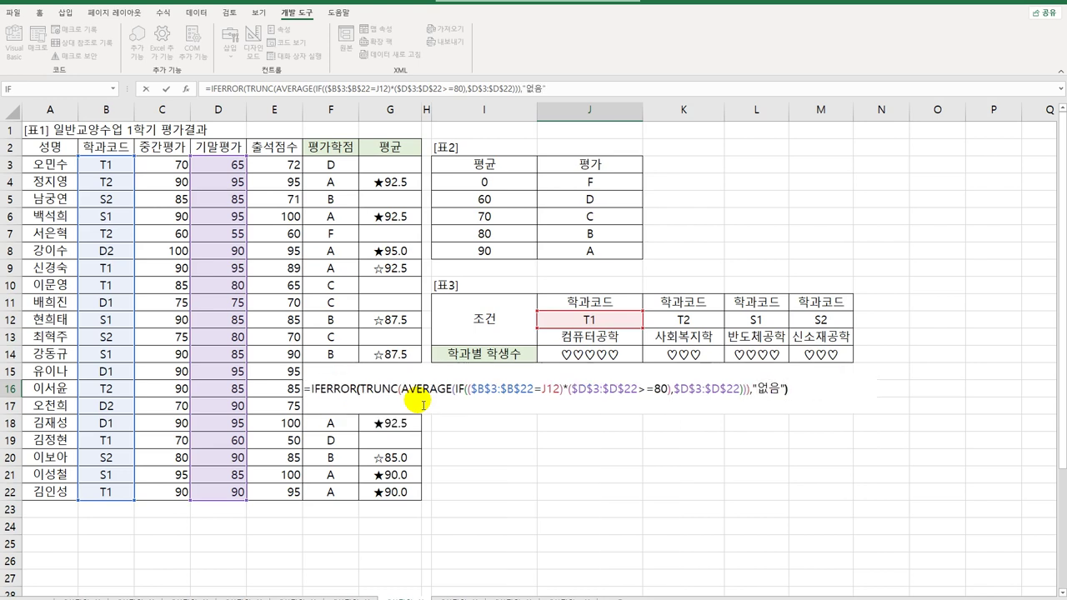
{"action": "key", "text": "ctrl+shift+Return"}
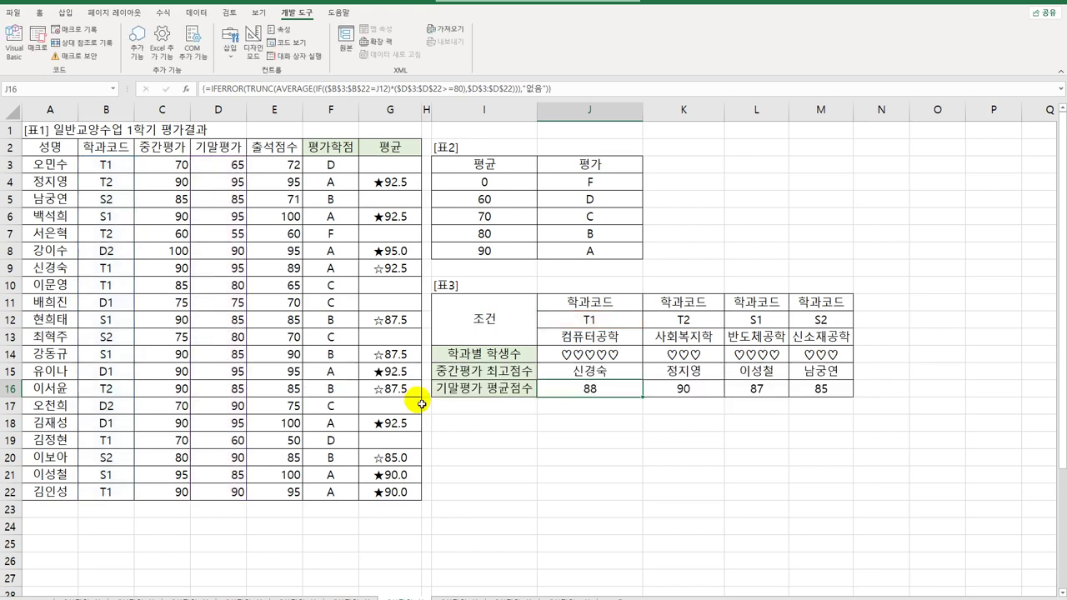
{"action": "left_click_drag", "start_coordinate": [647, 399], "coordinate": [829, 396]}
{"action": "left_click", "coordinate": [829, 396]}
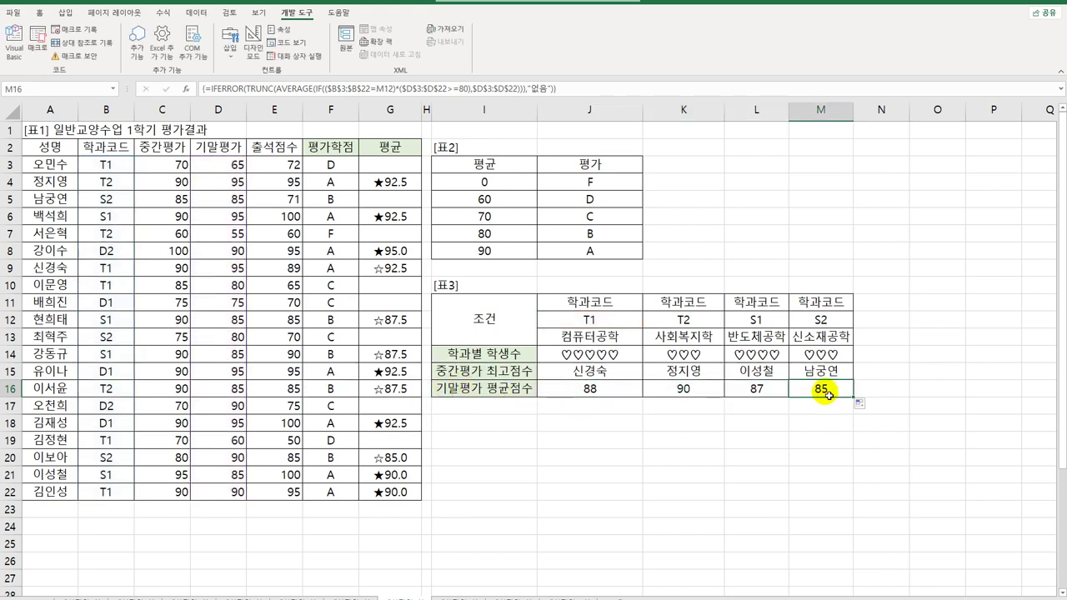